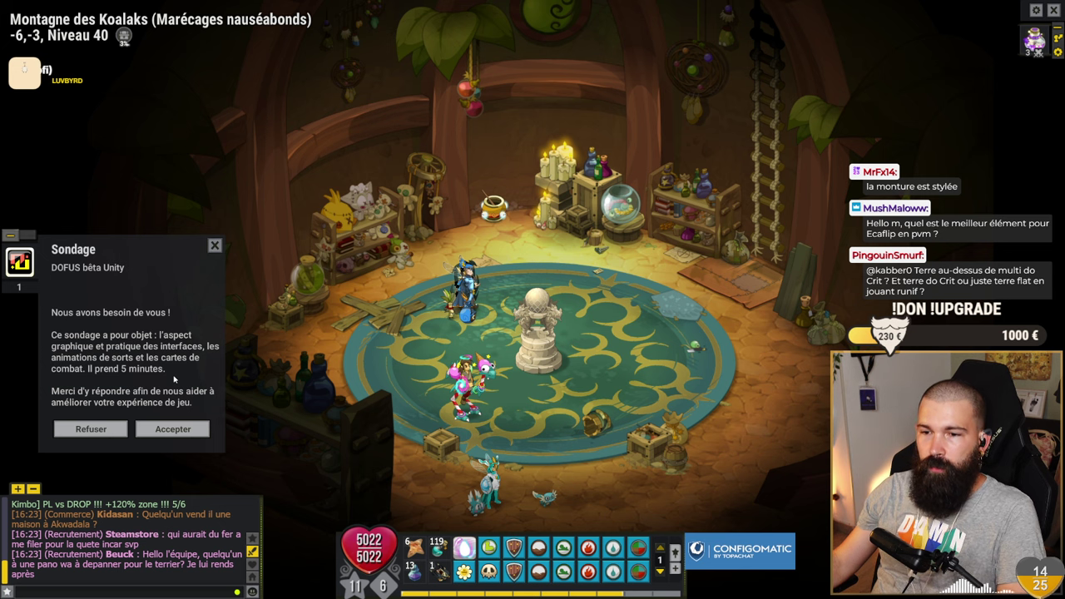
- Accept the DOFUS beta Unity survey invitation in the in-game Sondage popup
click(252, 552)
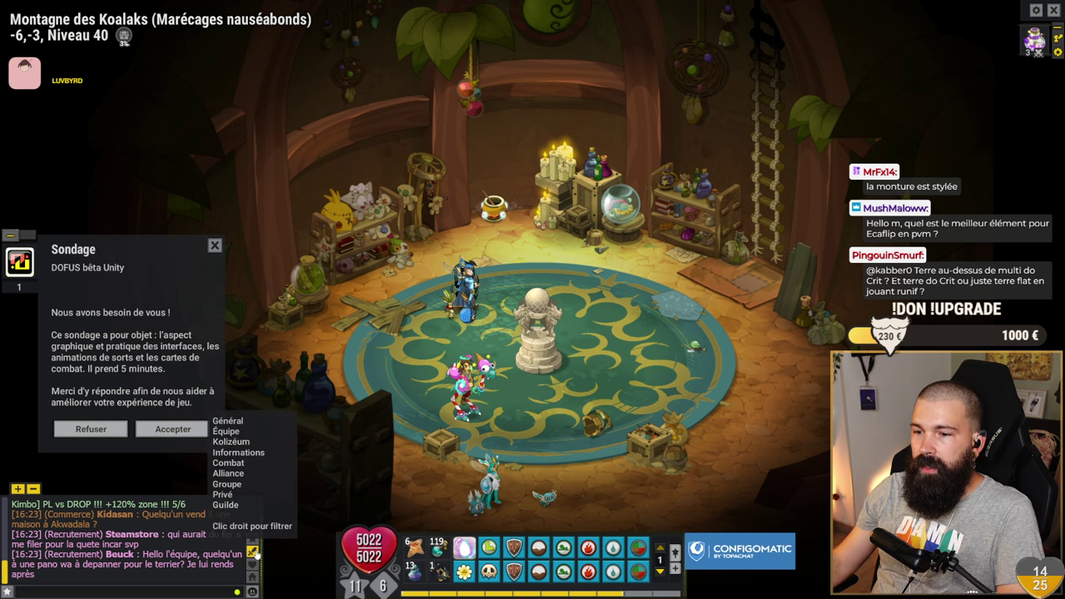
click(213, 449)
click(175, 430)
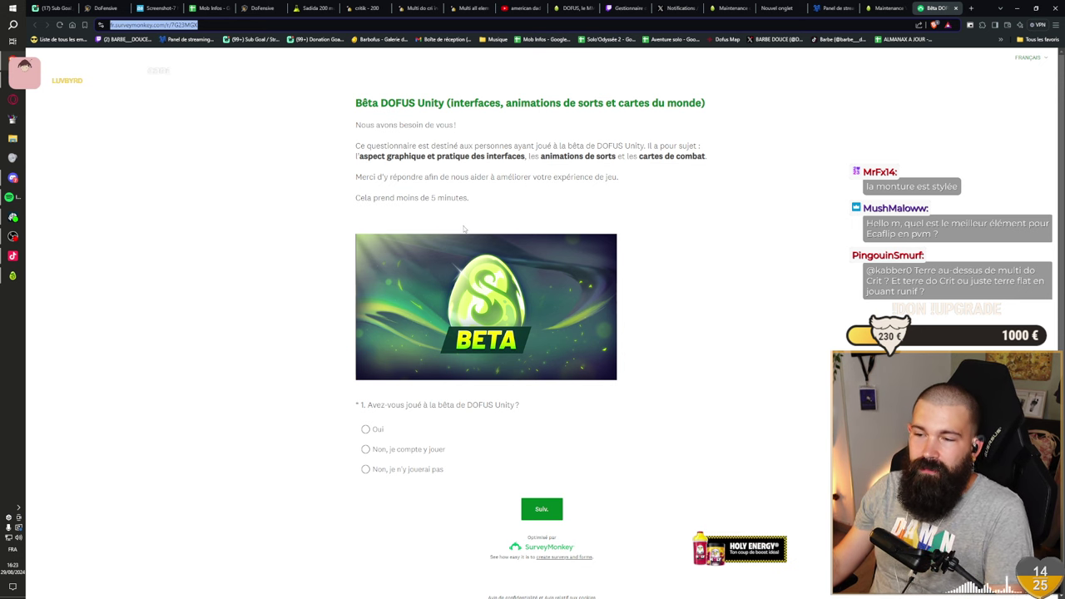
- Answer Oui to question 1 about playing the beta and continue to the Interfaces page
scroll(466, 221, up, 1)
scroll(477, 205, up, 1)
scroll(478, 199, up, 2)
scroll(477, 199, up, 1)
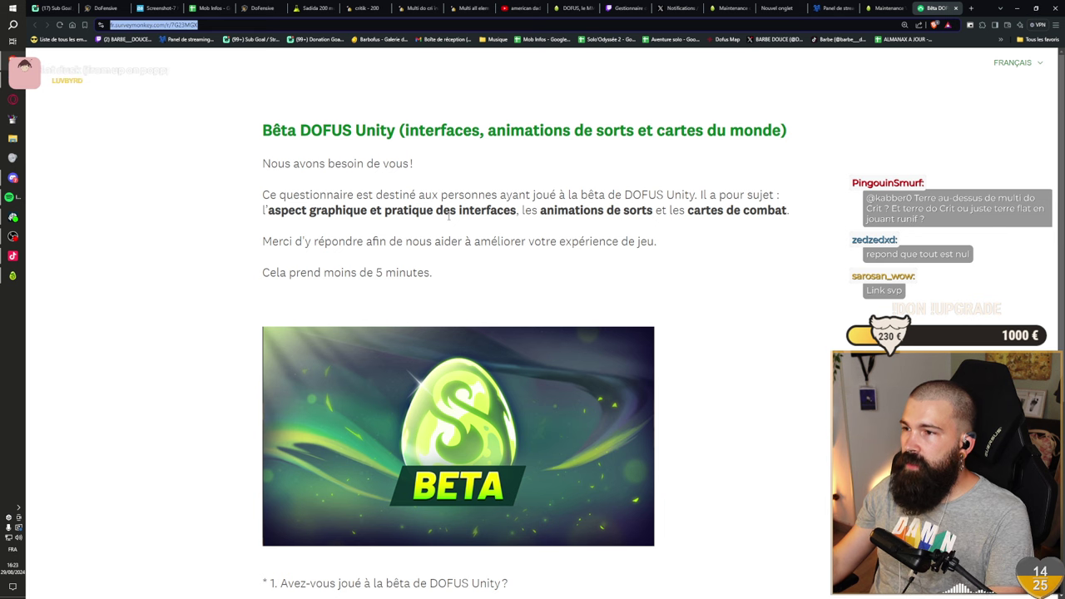
scroll(469, 221, down, 1)
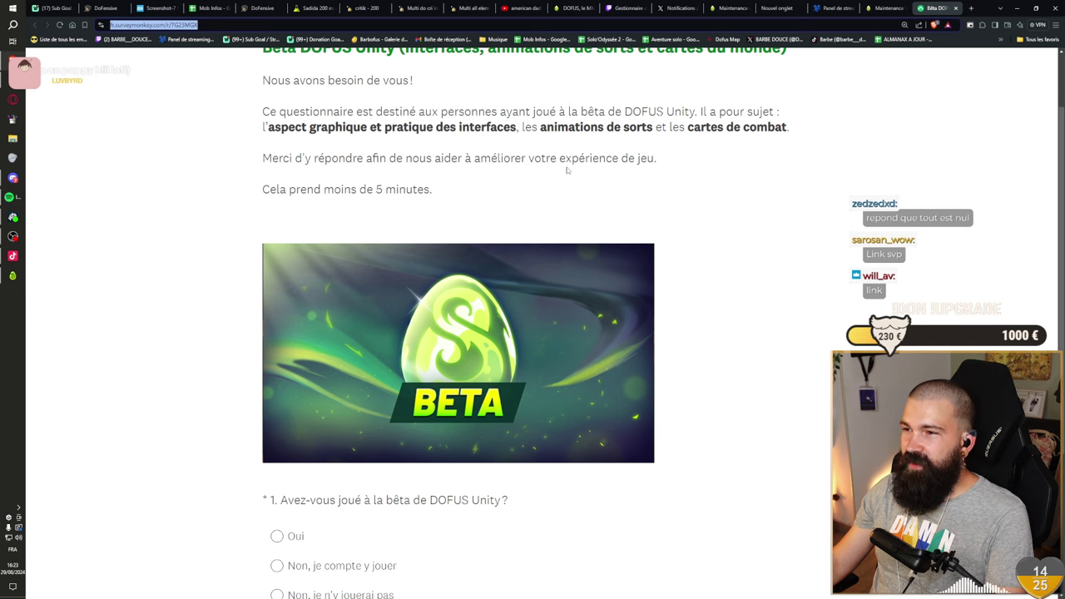
scroll(373, 200, down, 3)
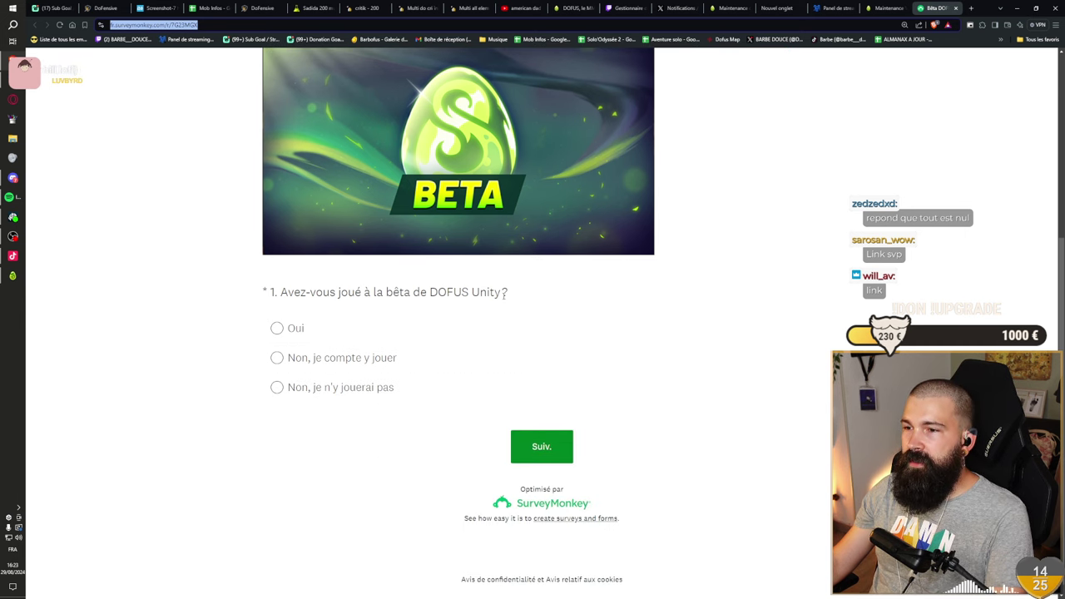
click(274, 328)
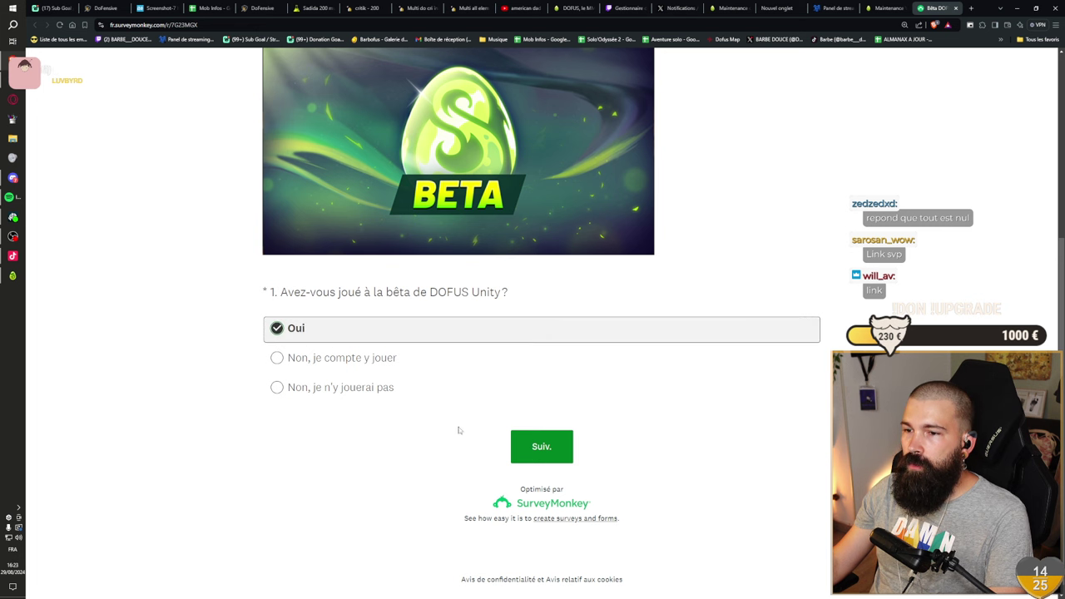
click(538, 449)
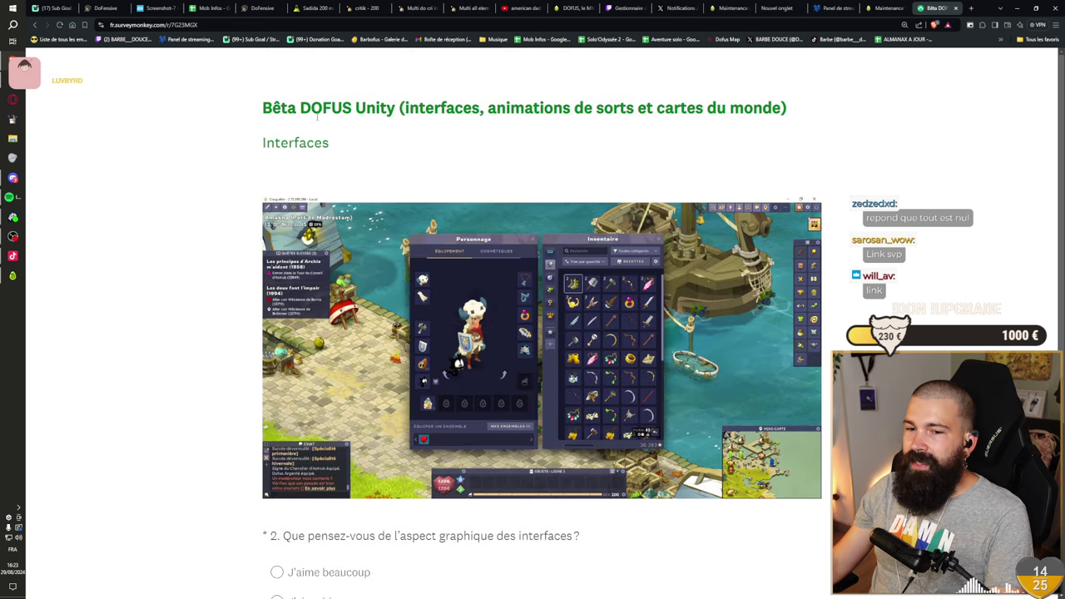
- Copy the survey link and rate the interface graphics 'Je n'aime pas trop'
key(ctrl+l)
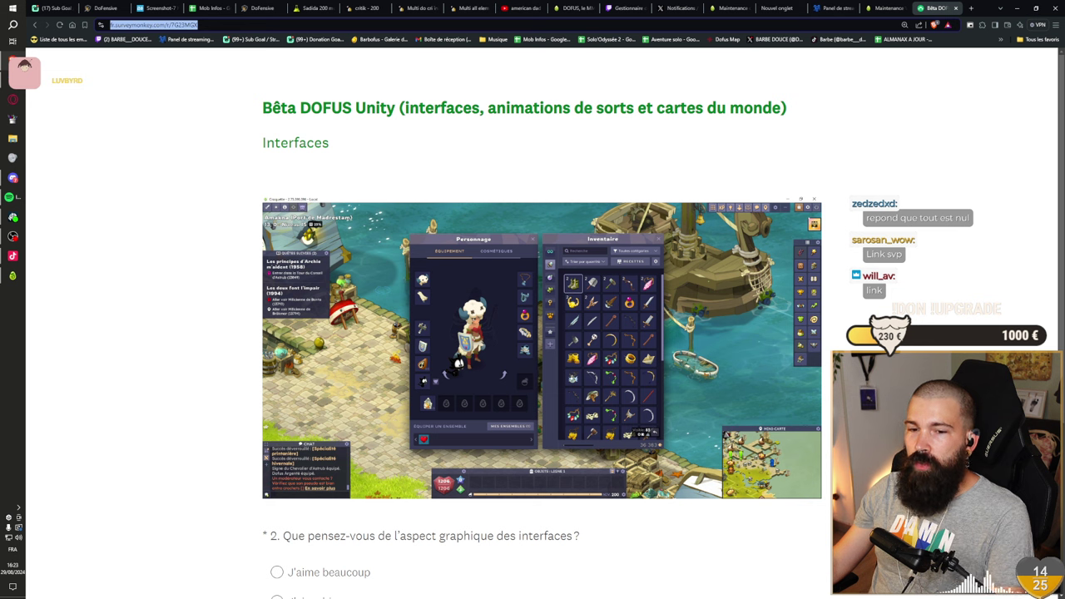
key(ctrl+c)
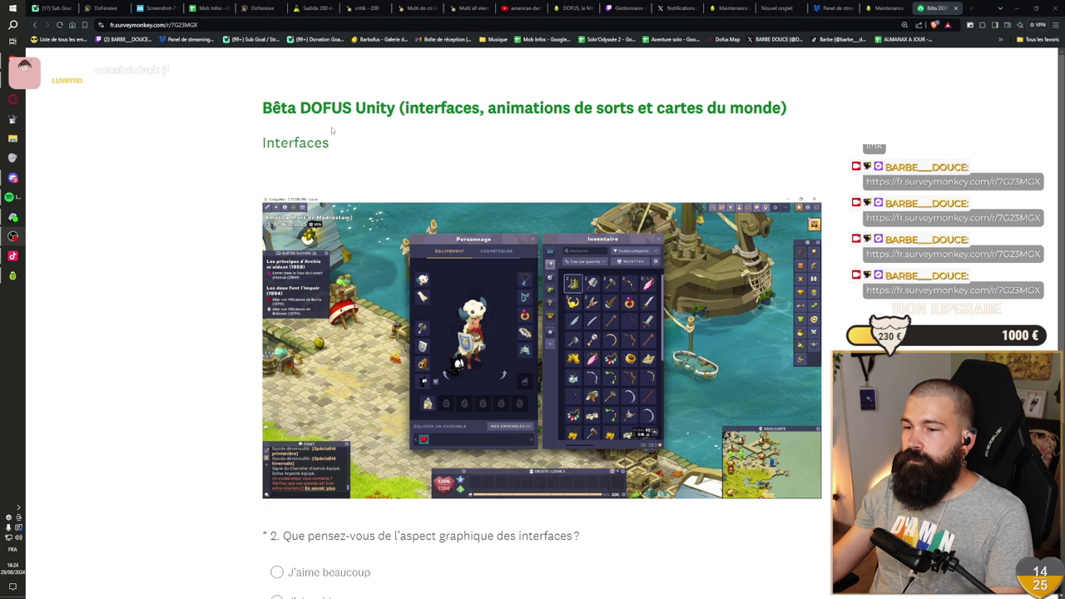
scroll(331, 131, down, 2)
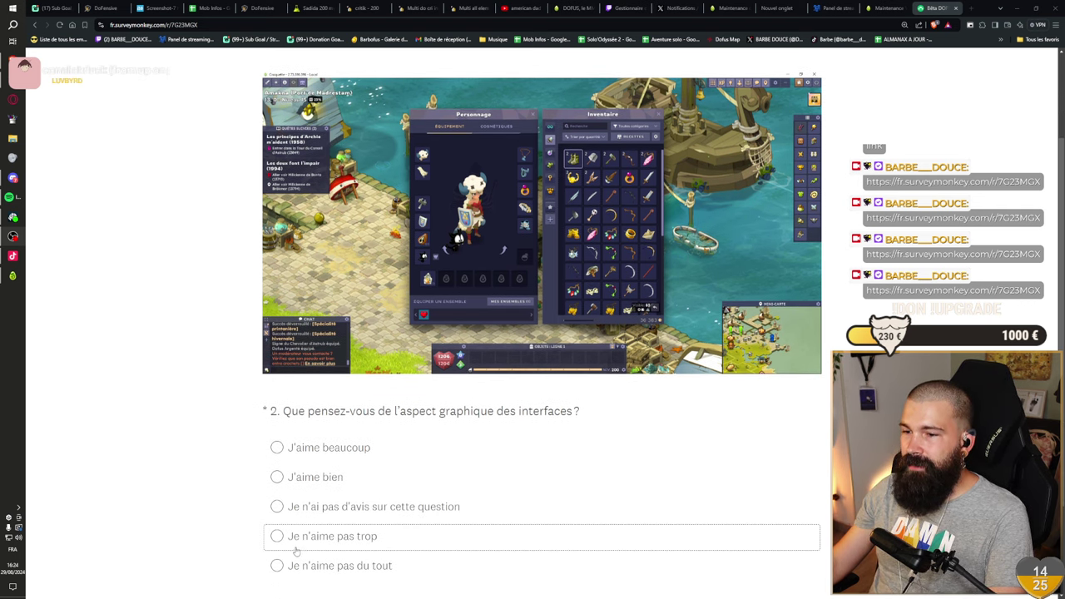
click(277, 536)
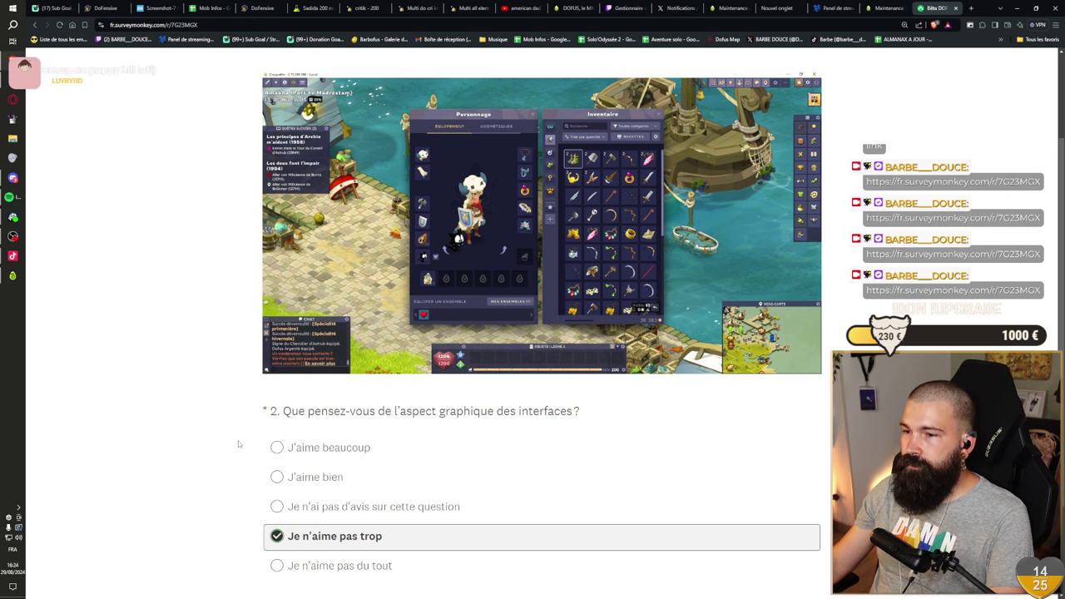
- Take a Lightshot capture of question 2 with a red box below the answers, then go to X
scroll(246, 445, down, 1)
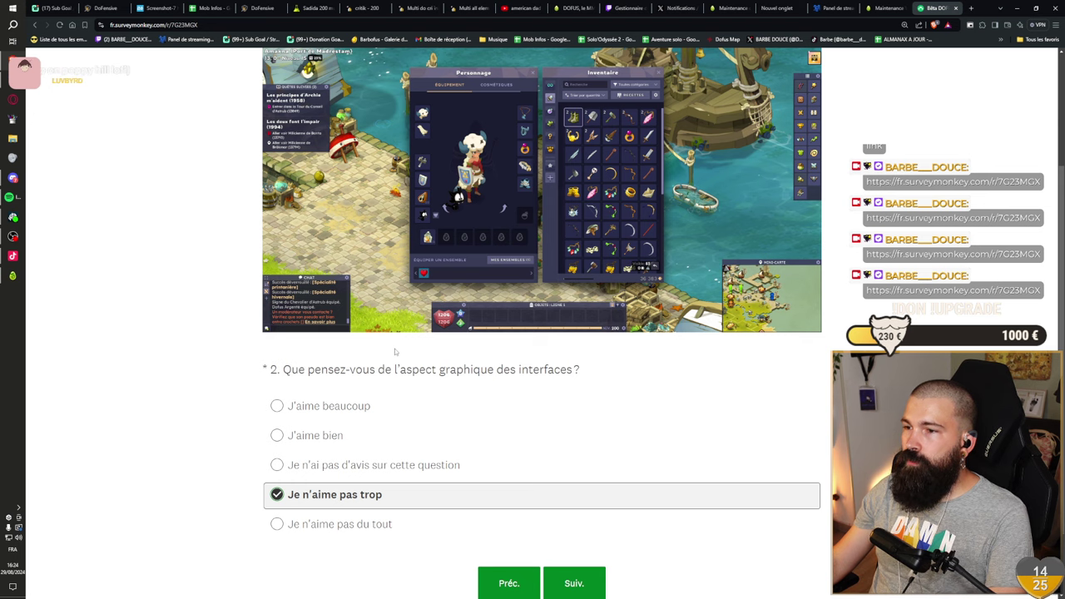
scroll(404, 246, up, 1)
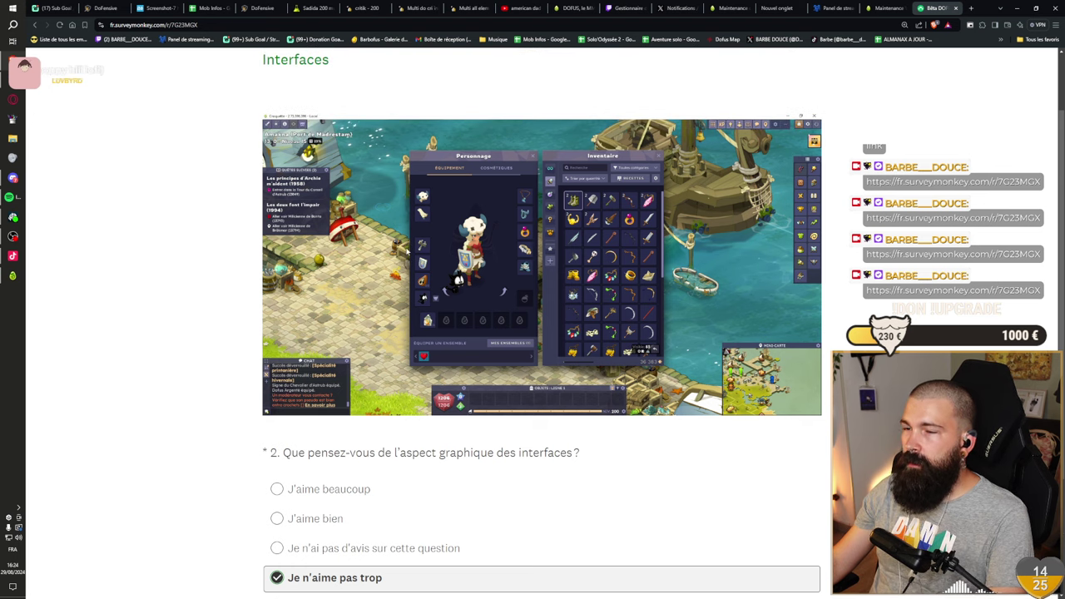
scroll(391, 244, down, 2)
scroll(387, 242, up, 2)
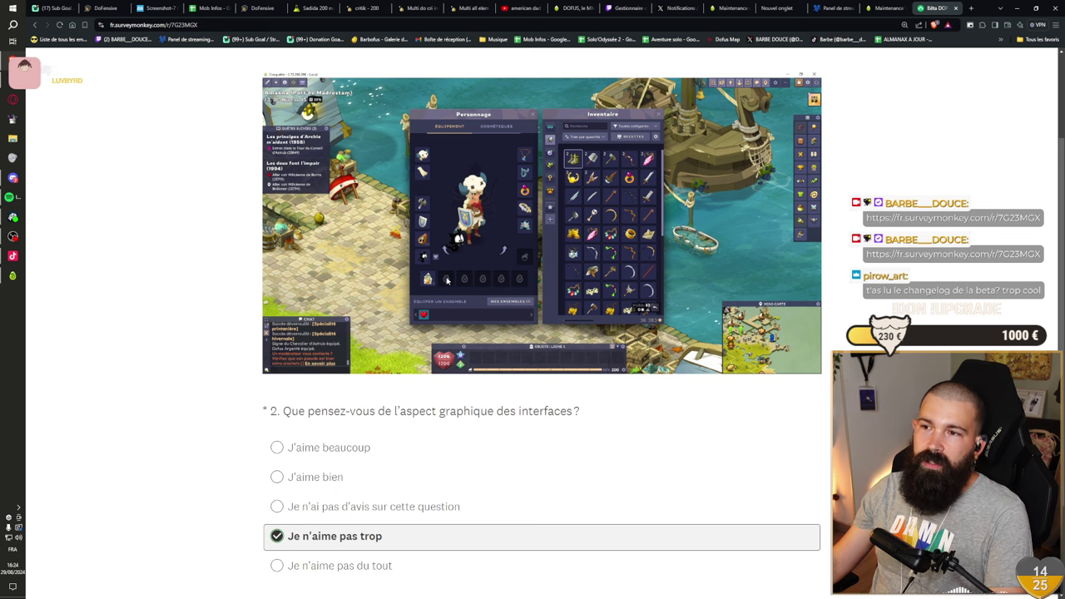
scroll(454, 383, down, 1)
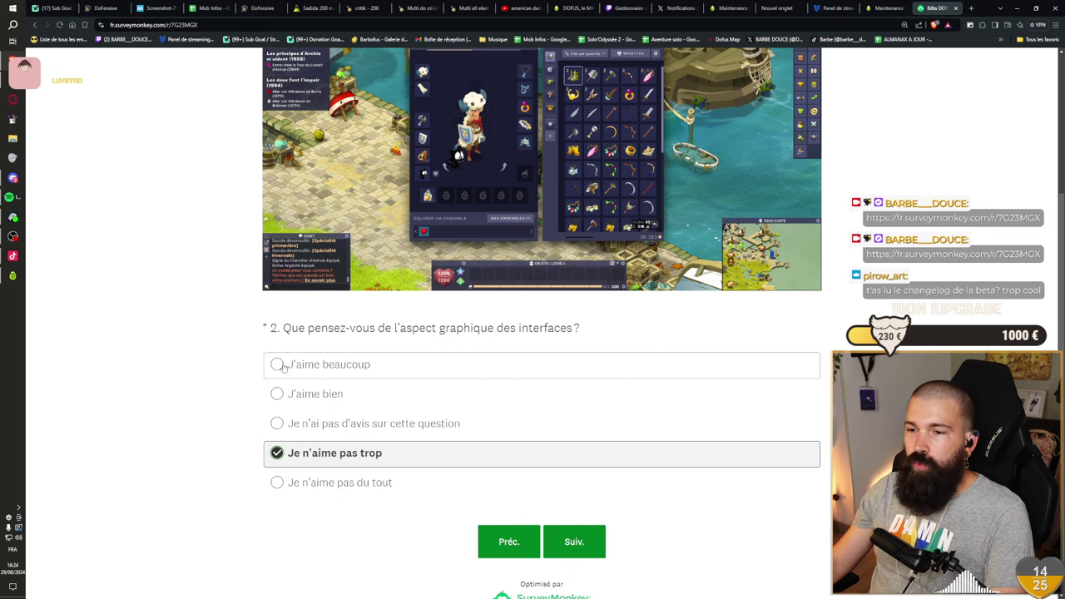
scroll(282, 366, down, 1)
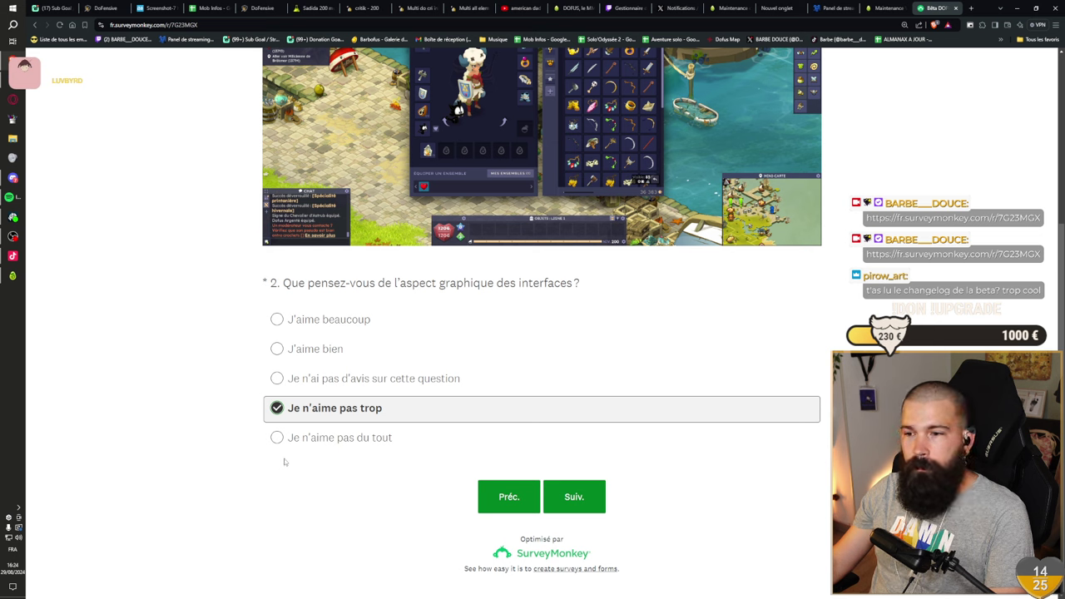
key(Print)
drag(196, 187, 795, 525)
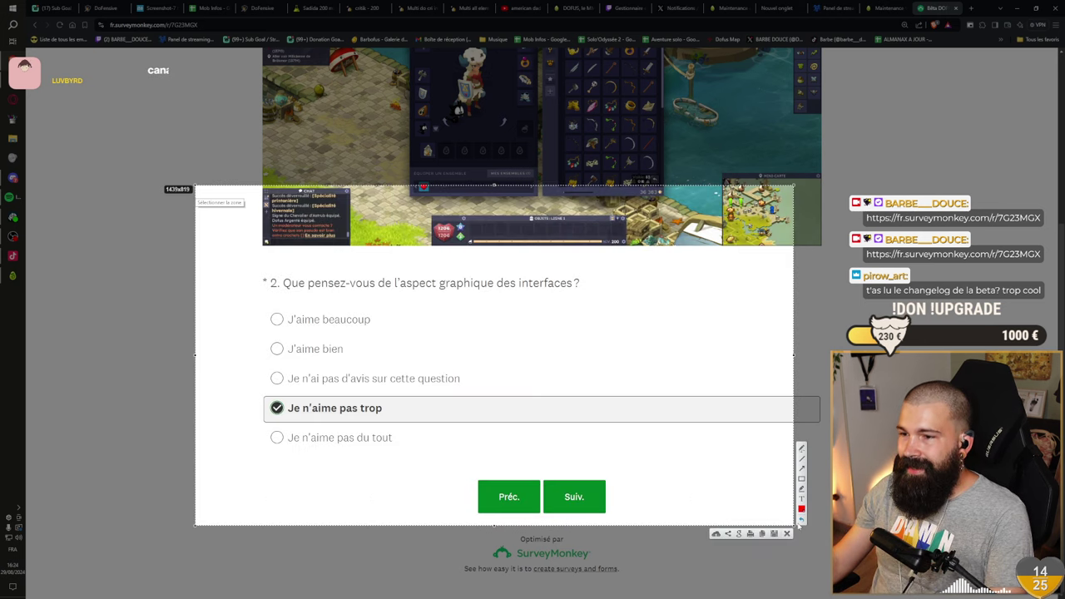
drag(270, 447, 693, 478)
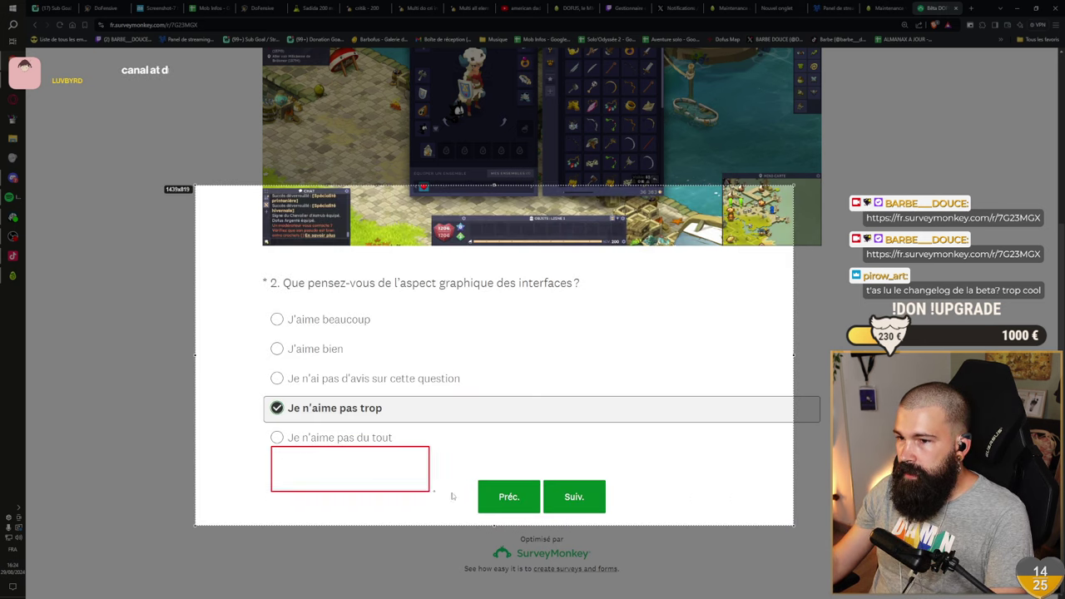
key(ctrl+c)
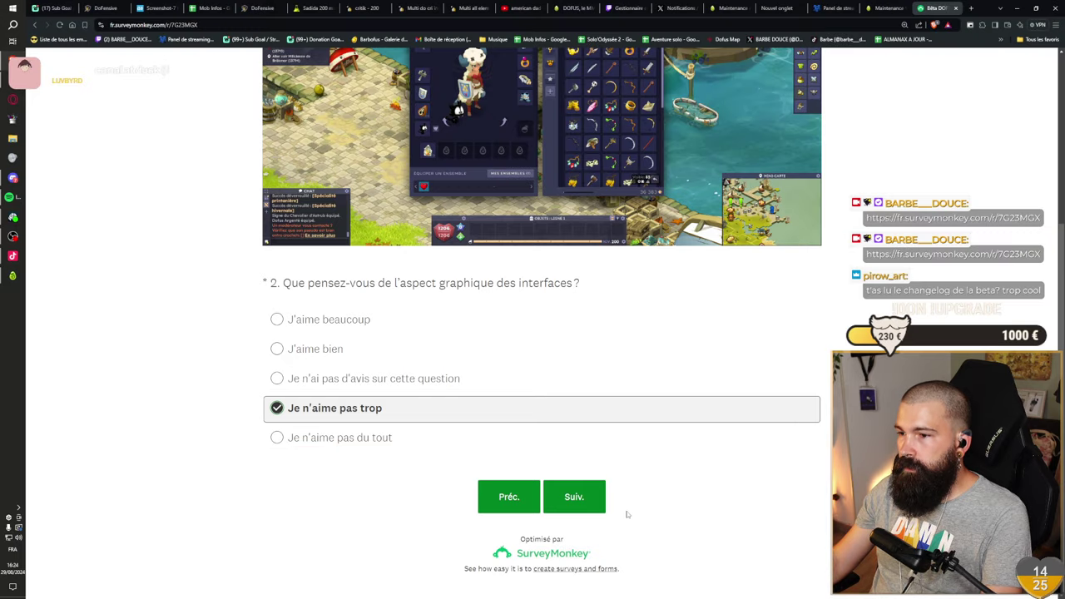
click(675, 8)
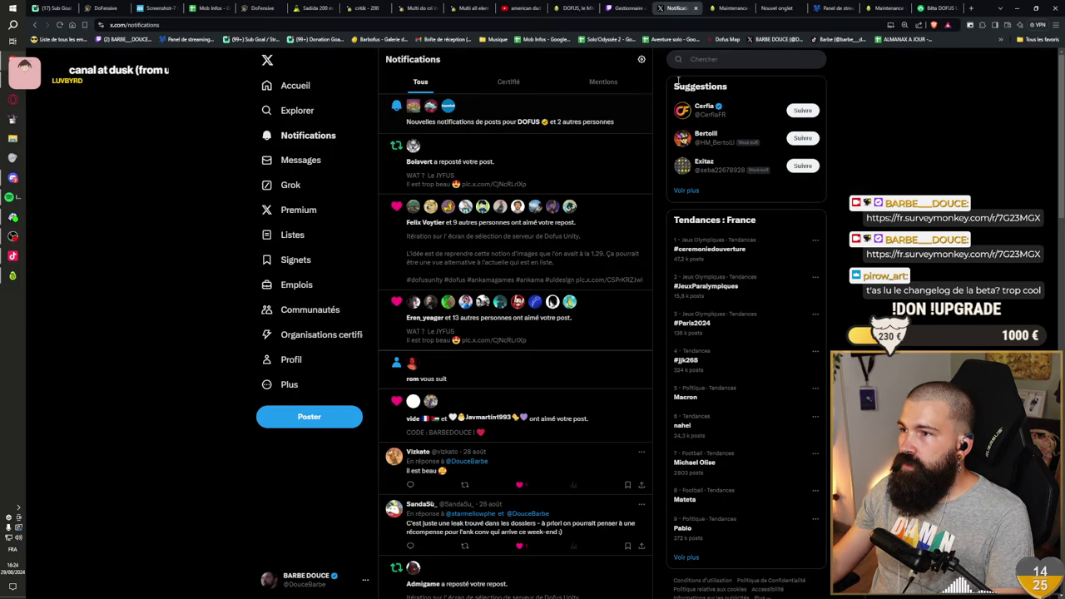
- Search X for the designer's profile and view the server selection mockup full size
click(703, 59)
text(eter)
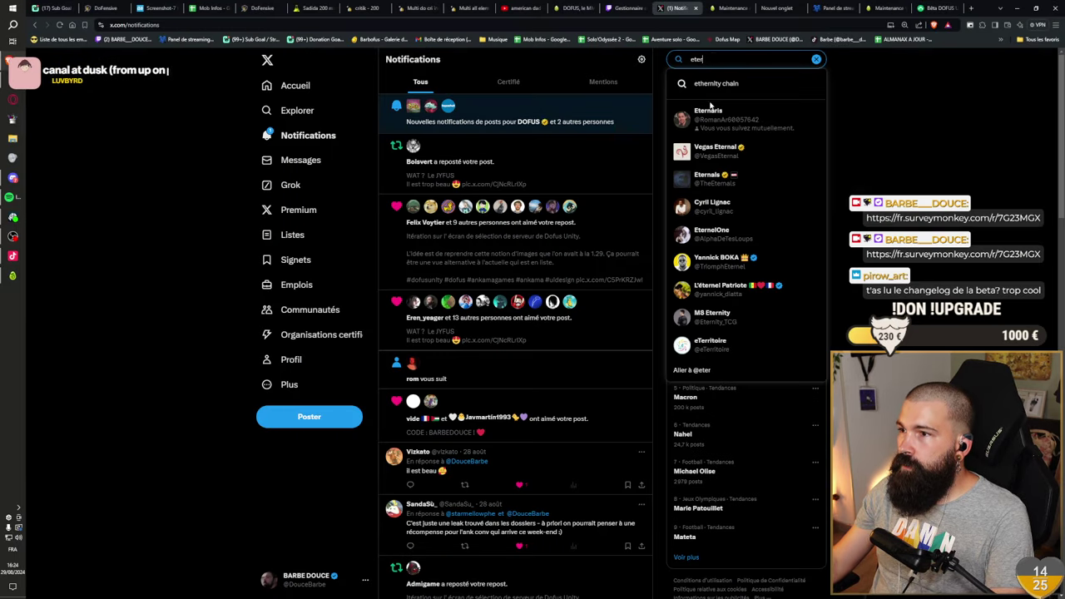
click(703, 104)
scroll(407, 335, down, 2)
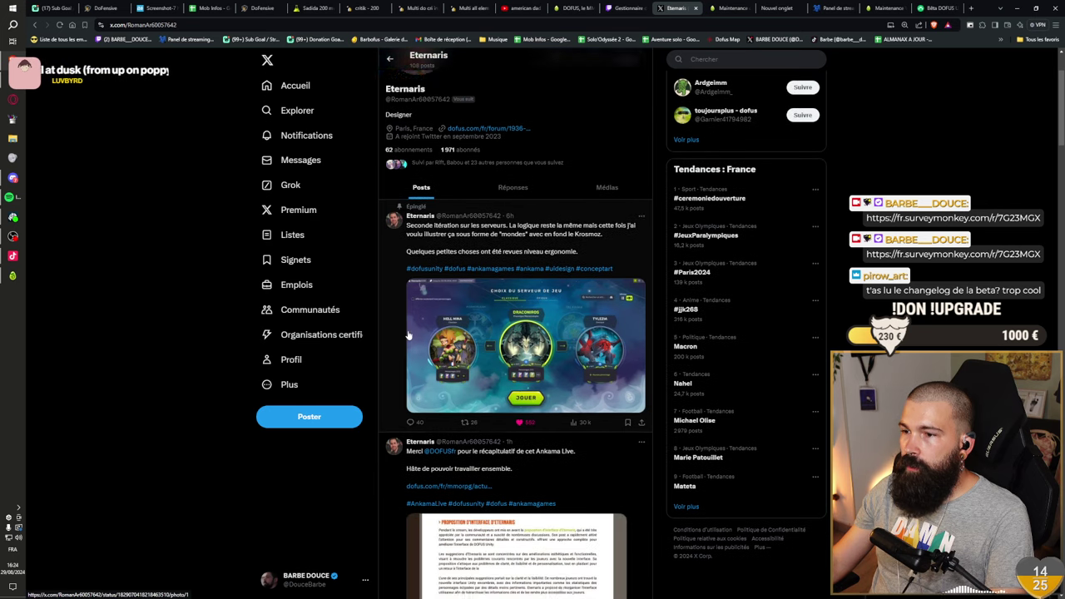
click(499, 383)
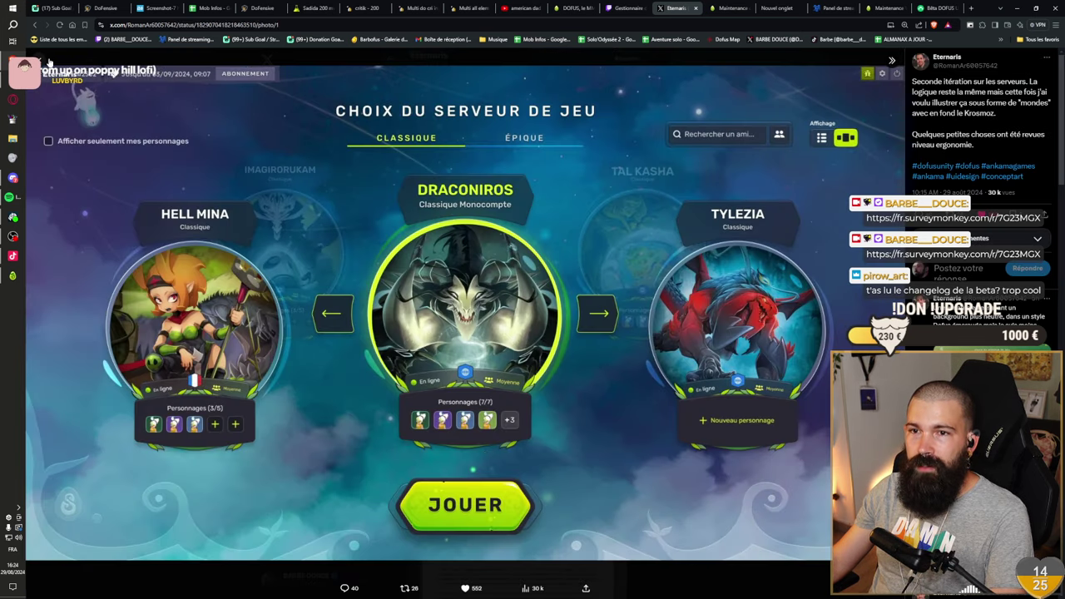
click(44, 62)
- Scroll the profile's posts and page through the three theme mockup images
scroll(411, 244, down, 3)
scroll(432, 253, down, 4)
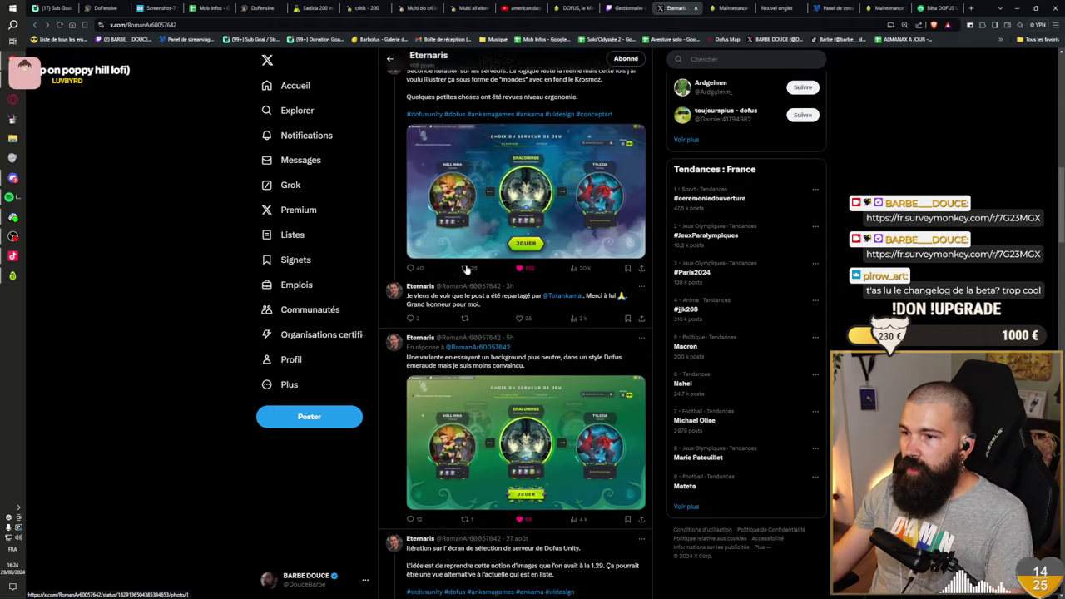
scroll(467, 270, down, 3)
scroll(466, 270, down, 5)
scroll(466, 270, down, 4)
scroll(465, 268, down, 4)
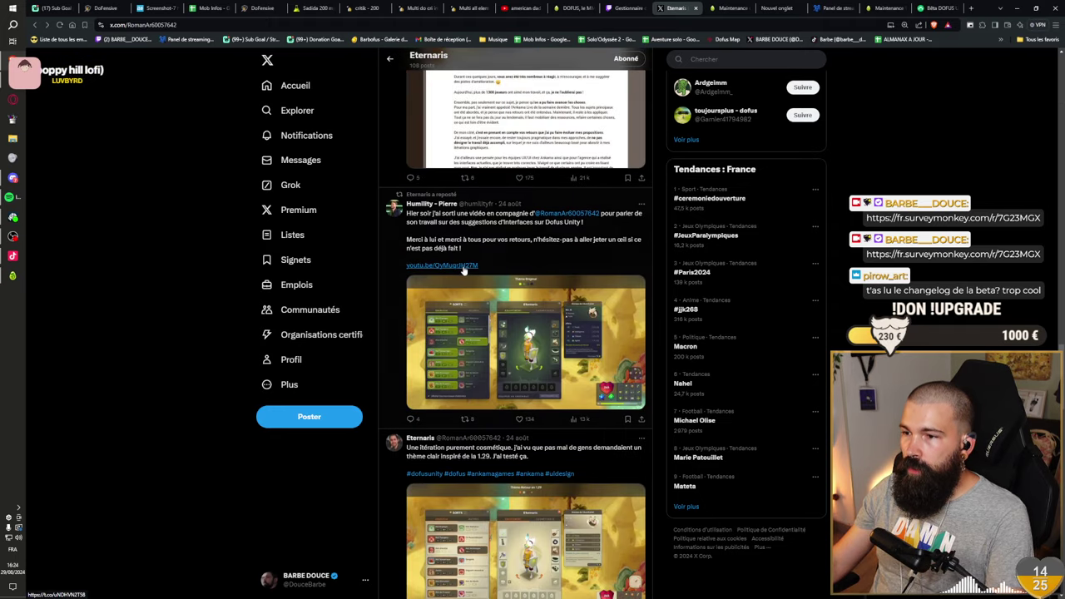
scroll(463, 266, down, 3)
scroll(463, 266, down, 4)
scroll(466, 270, up, 3)
scroll(491, 282, up, 1)
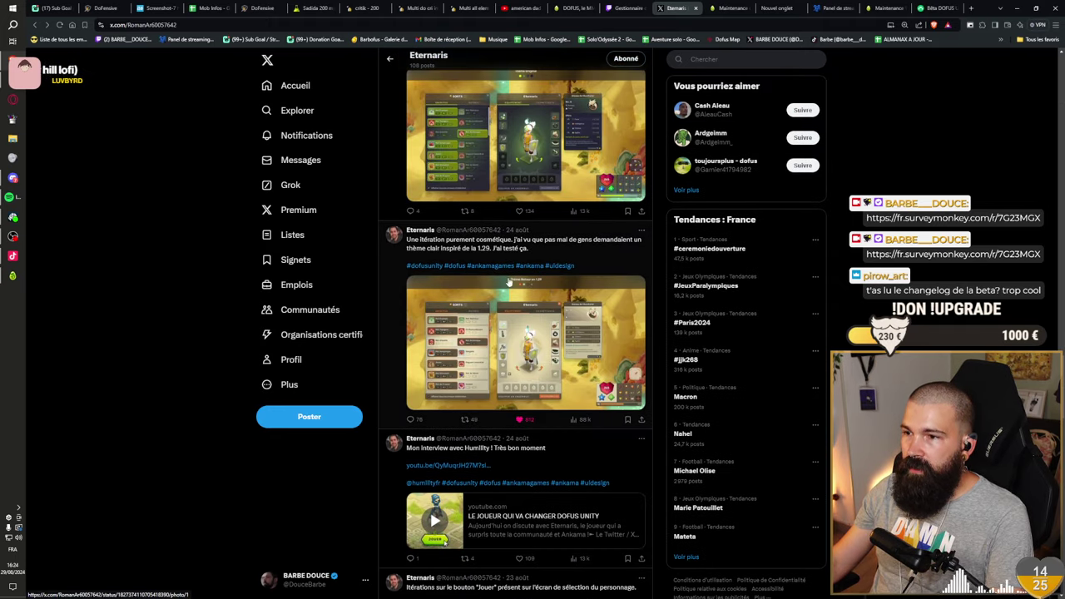
scroll(496, 288, down, 3)
scroll(507, 291, down, 3)
scroll(520, 294, down, 4)
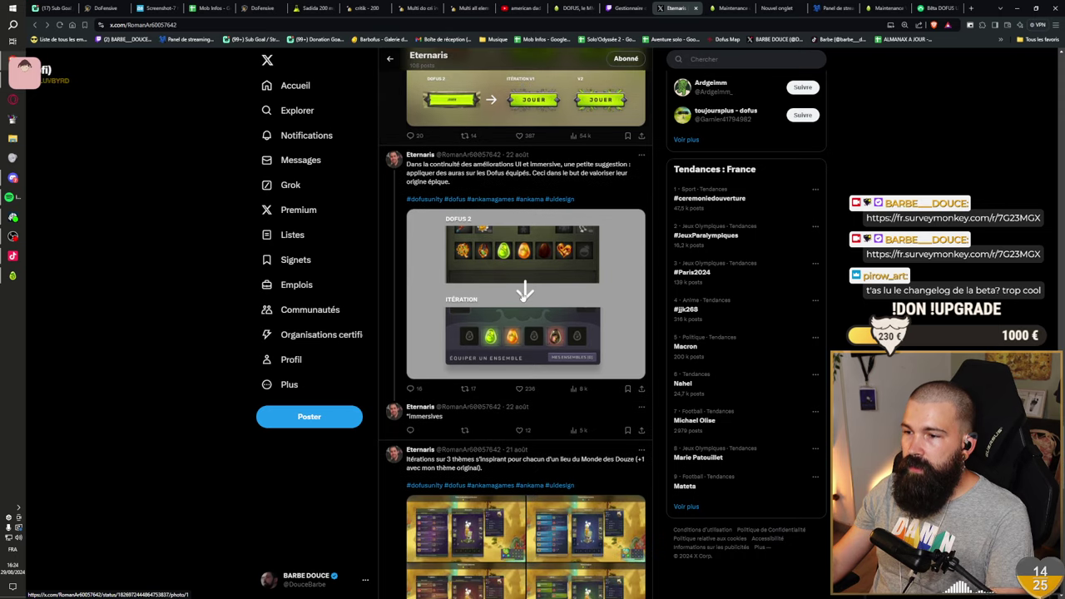
scroll(524, 295, down, 3)
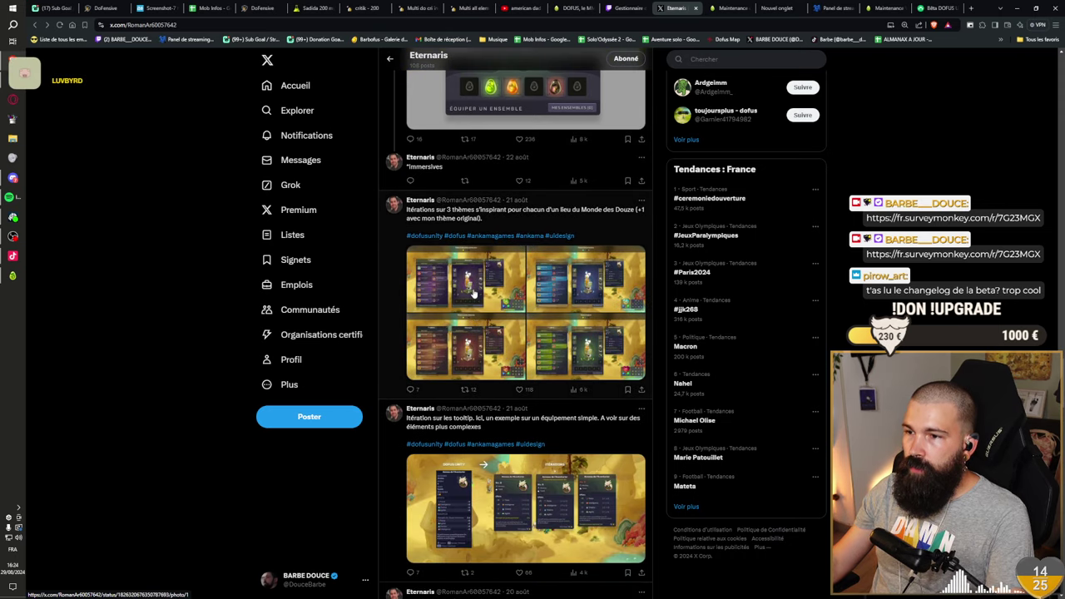
click(504, 395)
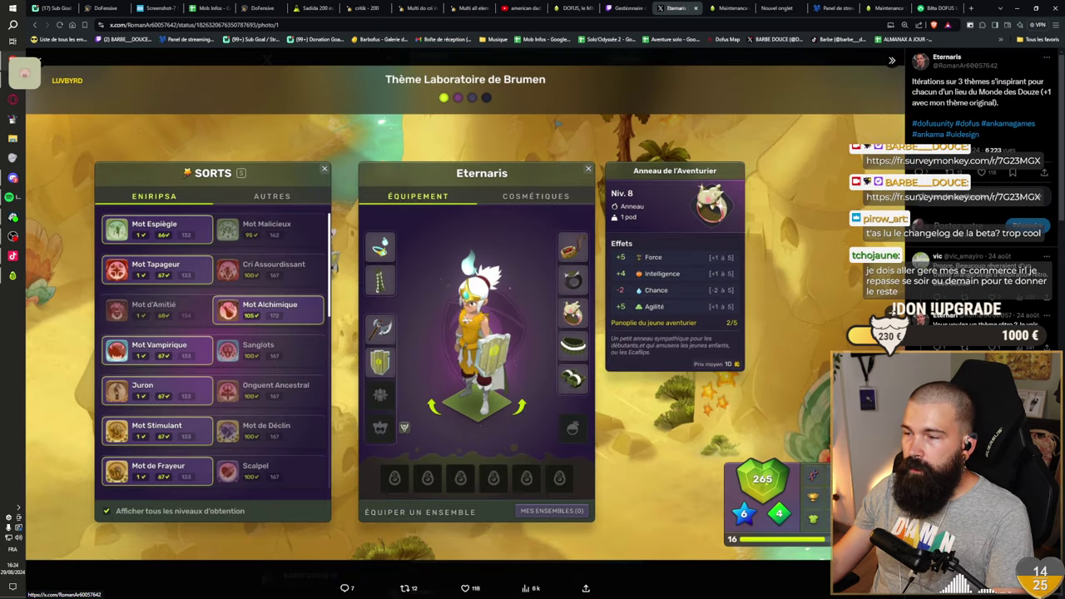
click(887, 312)
key(Right)
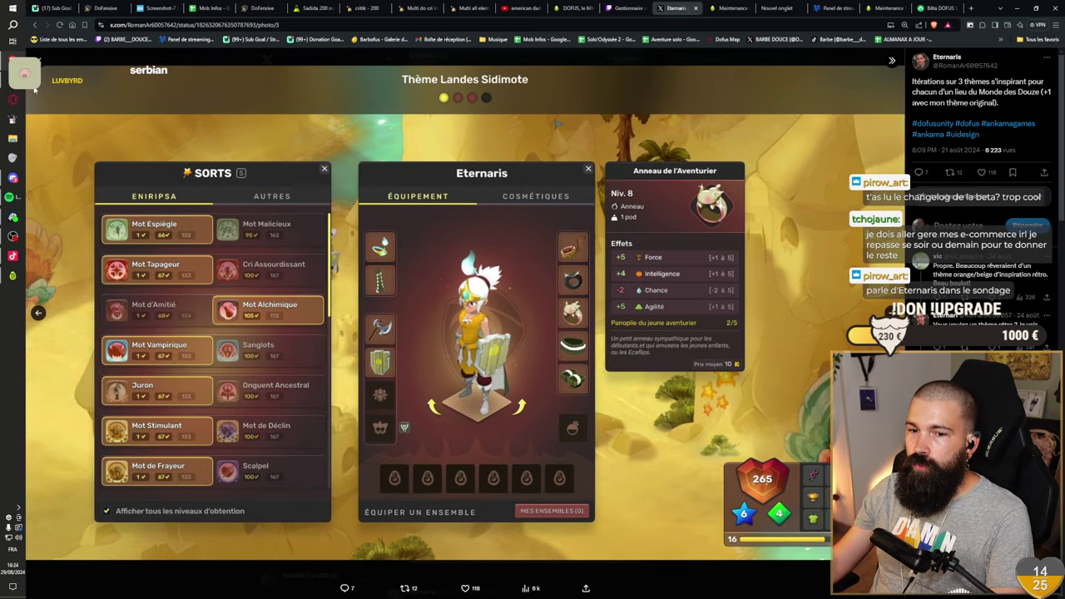
click(40, 65)
- View the tooltip iteration and interface personalisation mockups full size
scroll(455, 182, down, 4)
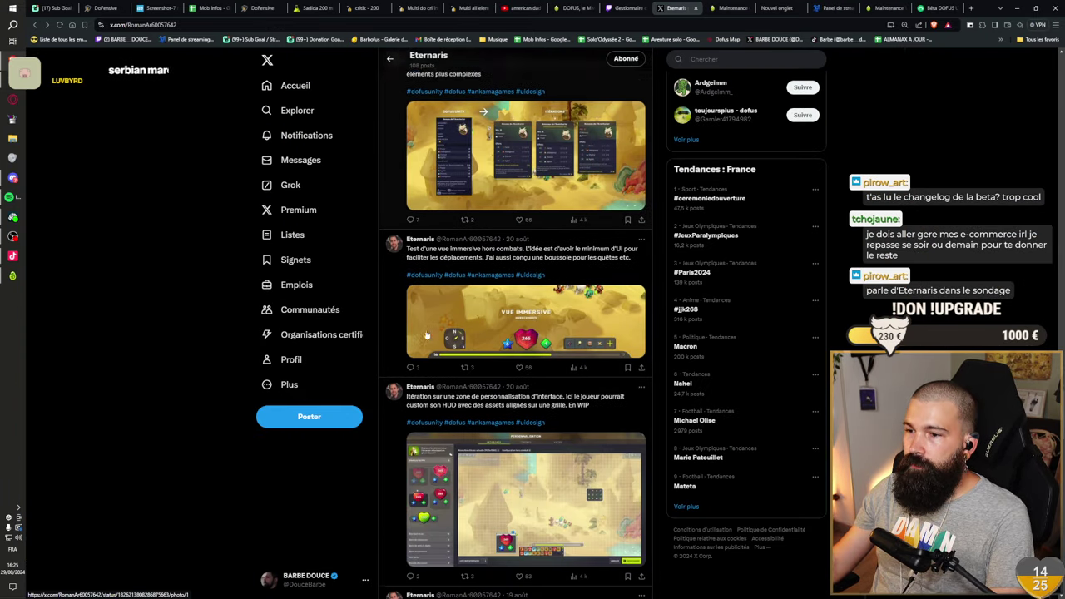
click(456, 181)
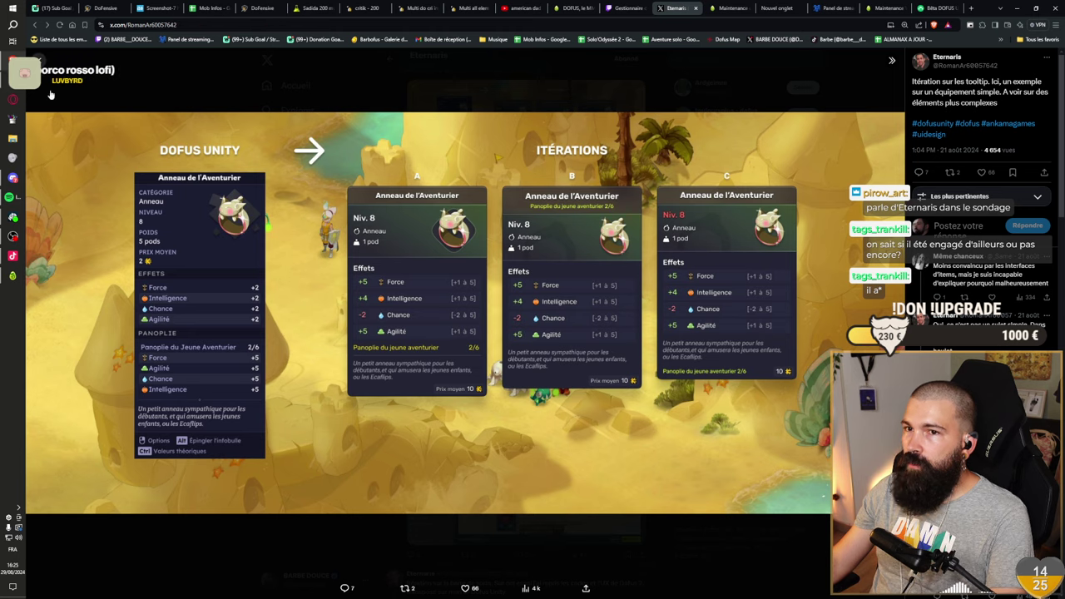
key(Escape)
scroll(535, 291, down, 2)
scroll(535, 290, down, 3)
scroll(539, 290, up, 3)
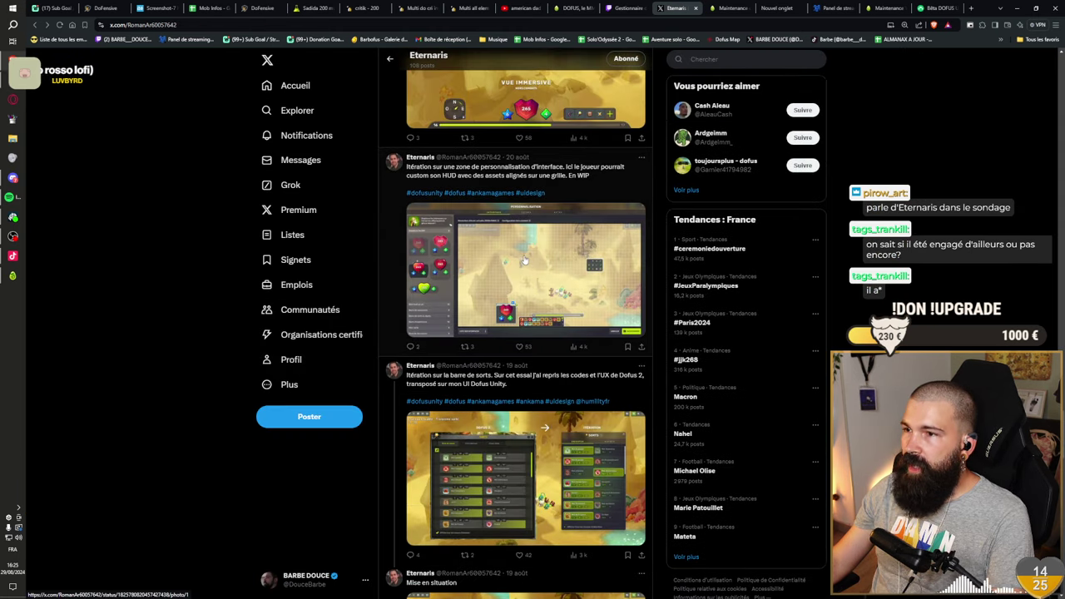
click(539, 291)
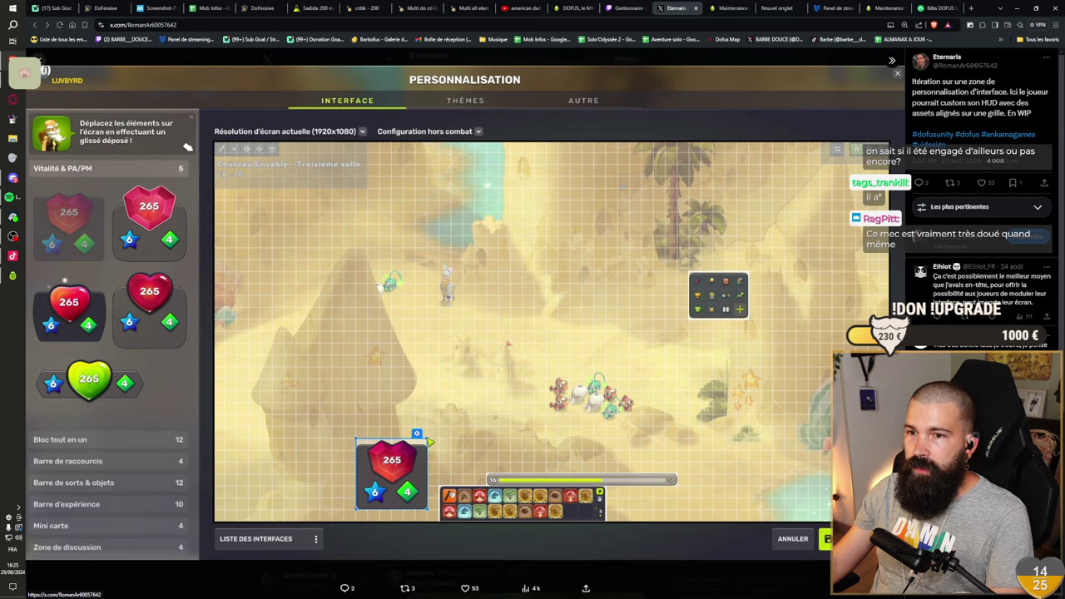
key(Escape)
- Select the designer profile's web address in the address bar to copy it
scroll(515, 333, down, 3)
scroll(516, 333, down, 3)
click(333, 23)
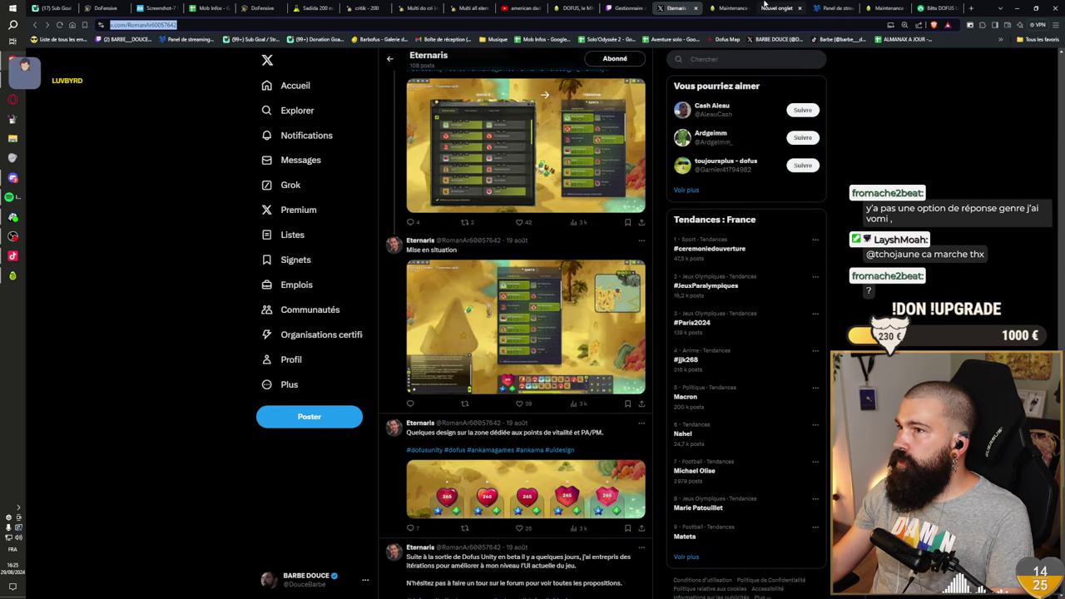
- On the next survey page, answer question 3: 'Trop simple, l'âme de dofus que je ne retrouve dans cette interface', praising the designer's work
click(936, 10)
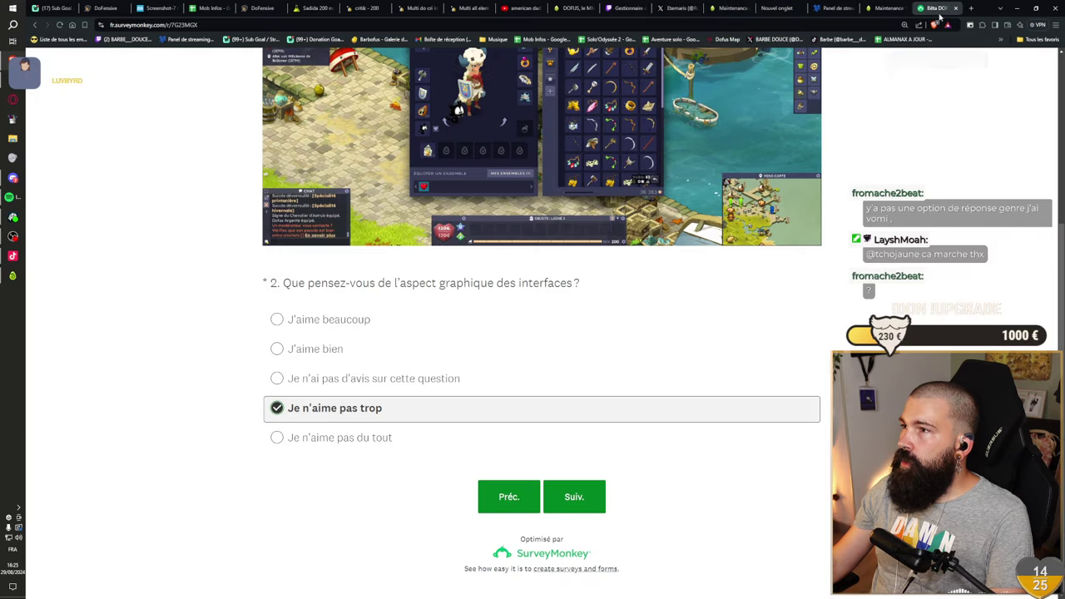
click(585, 499)
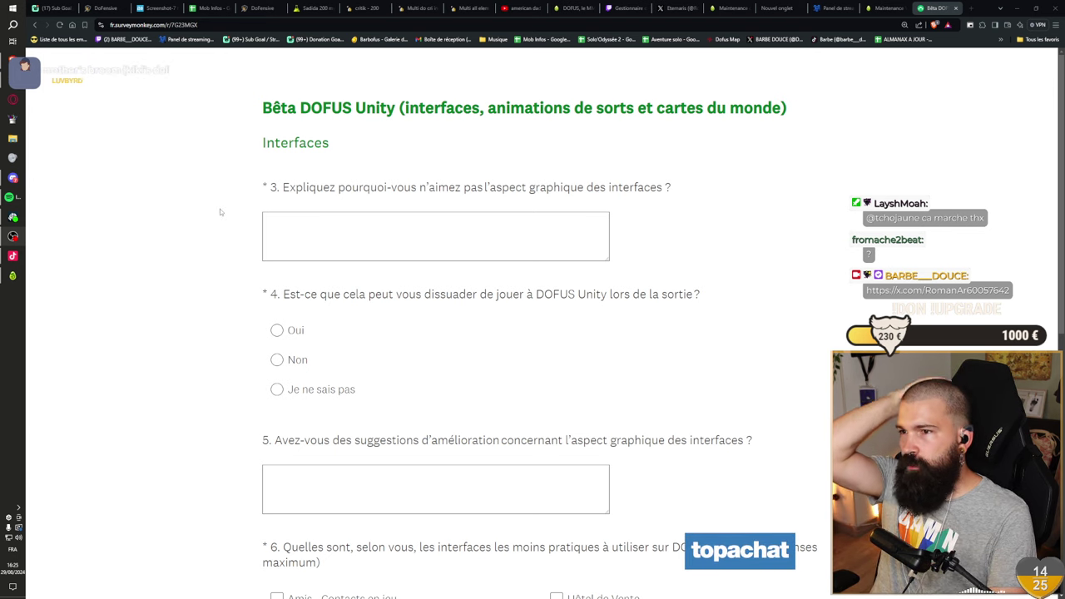
click(393, 224)
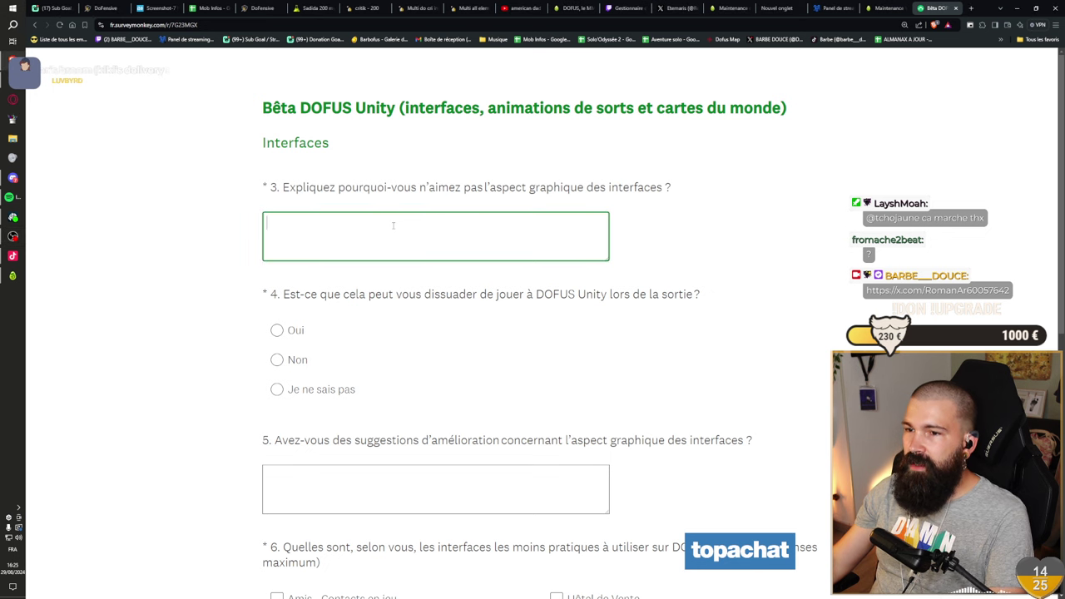
text(Trop simple)
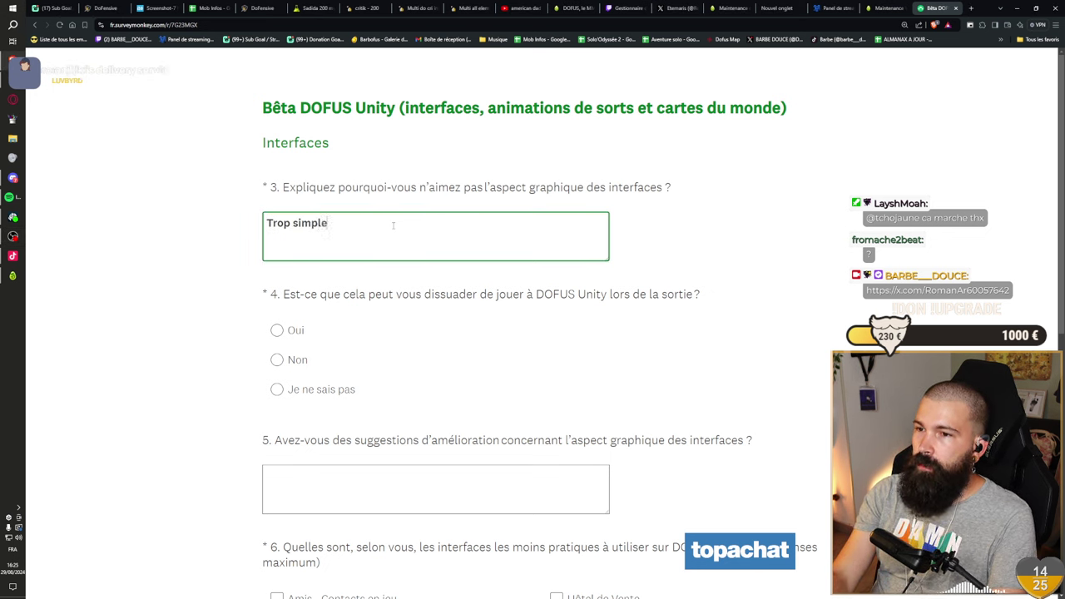
text(, c)
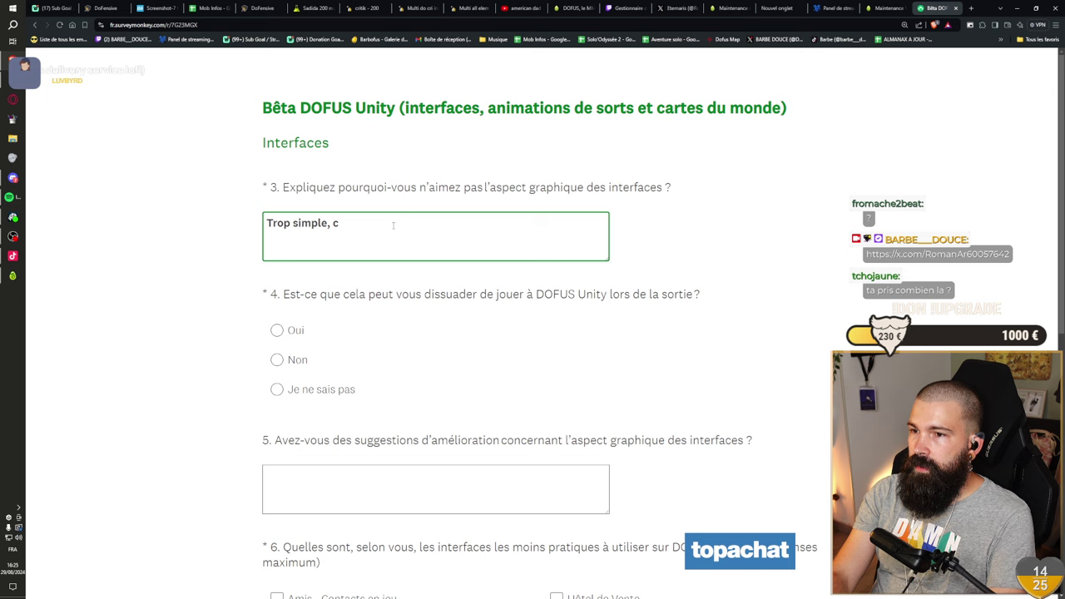
key(BackSpace)
text(l'âme de dofus que je ne retrouve)
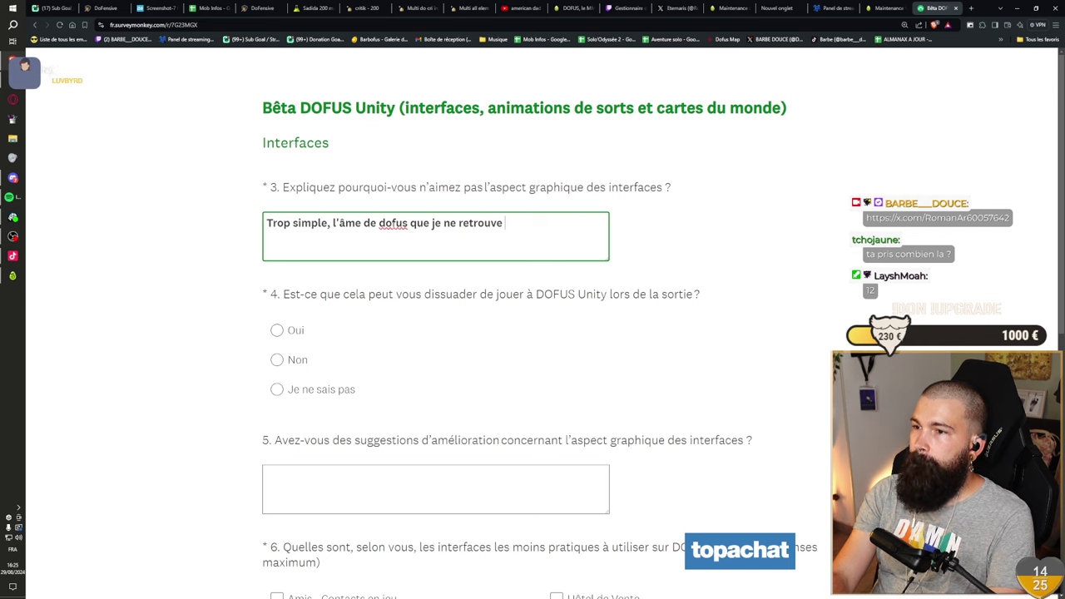
text(dans cette interface, peut etr)
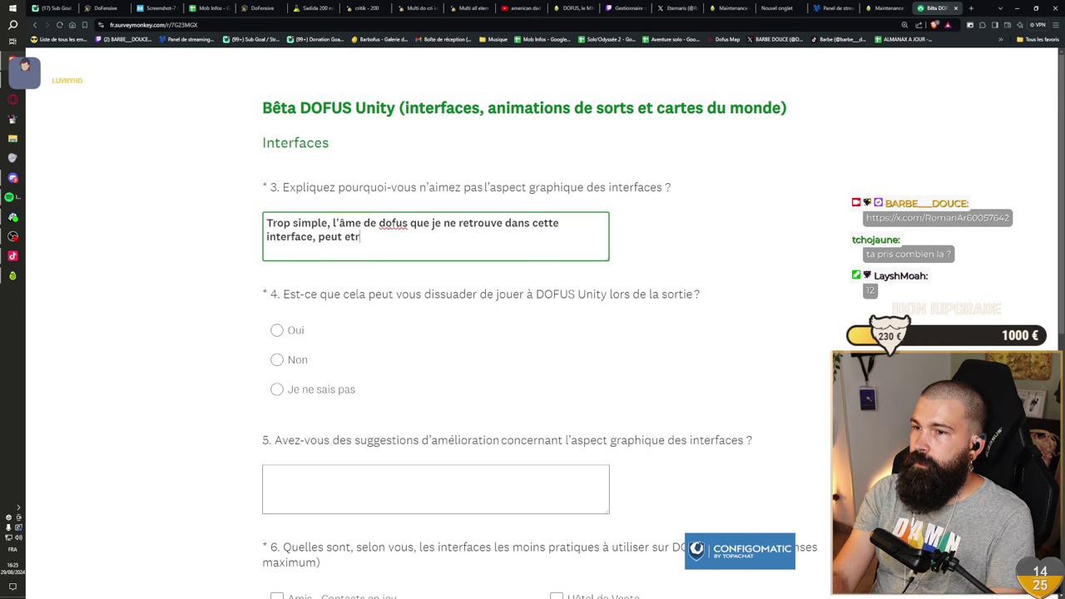
key(BackSpace)
key(BackSpace)
key(BackSpace)
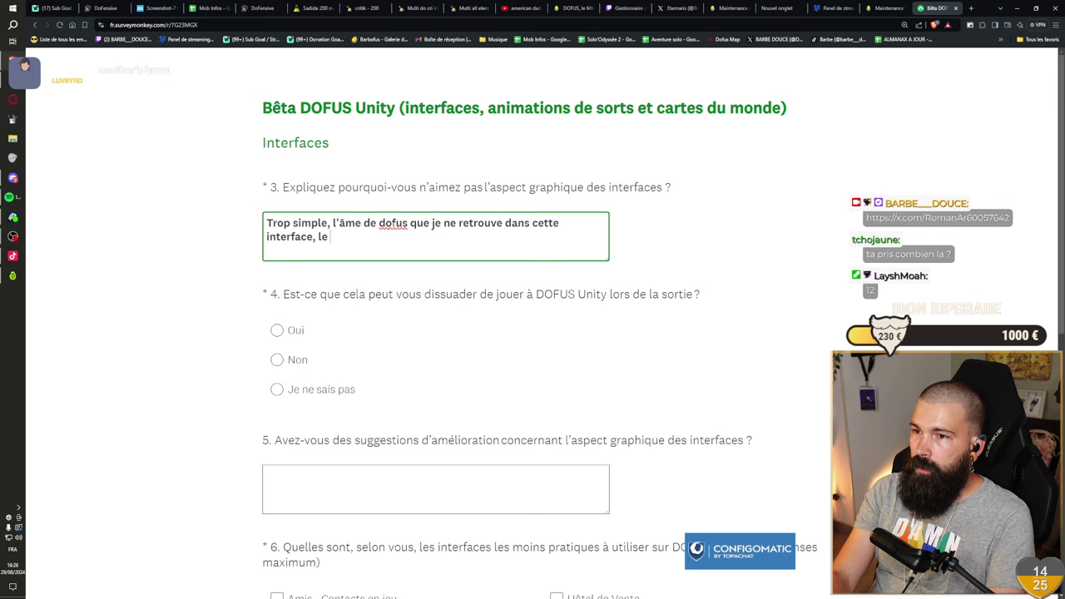
text(travail d'Ete)
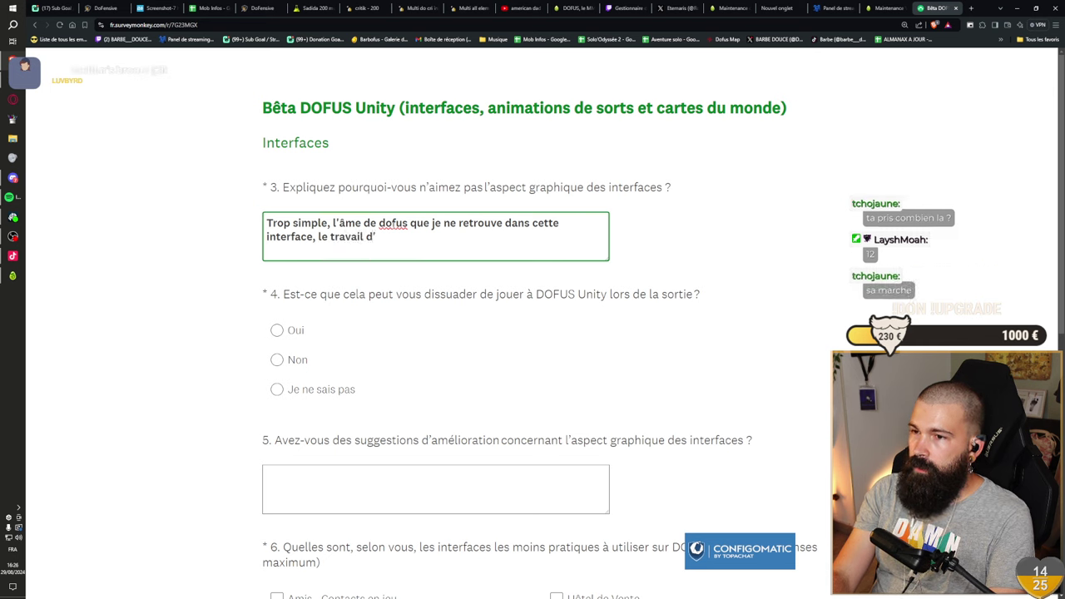
text(rnaris e)
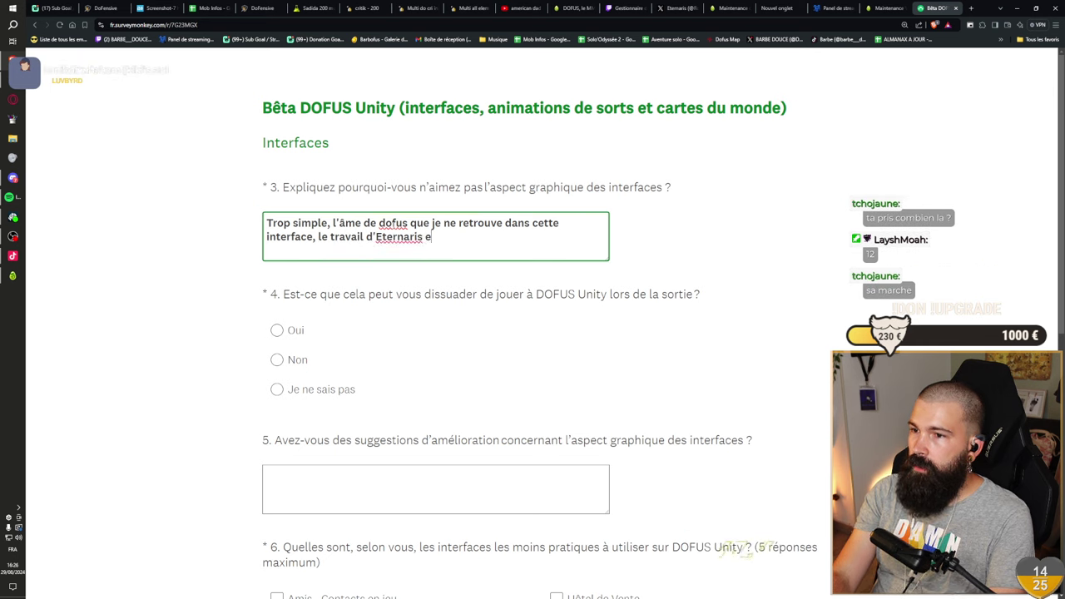
text(st un)
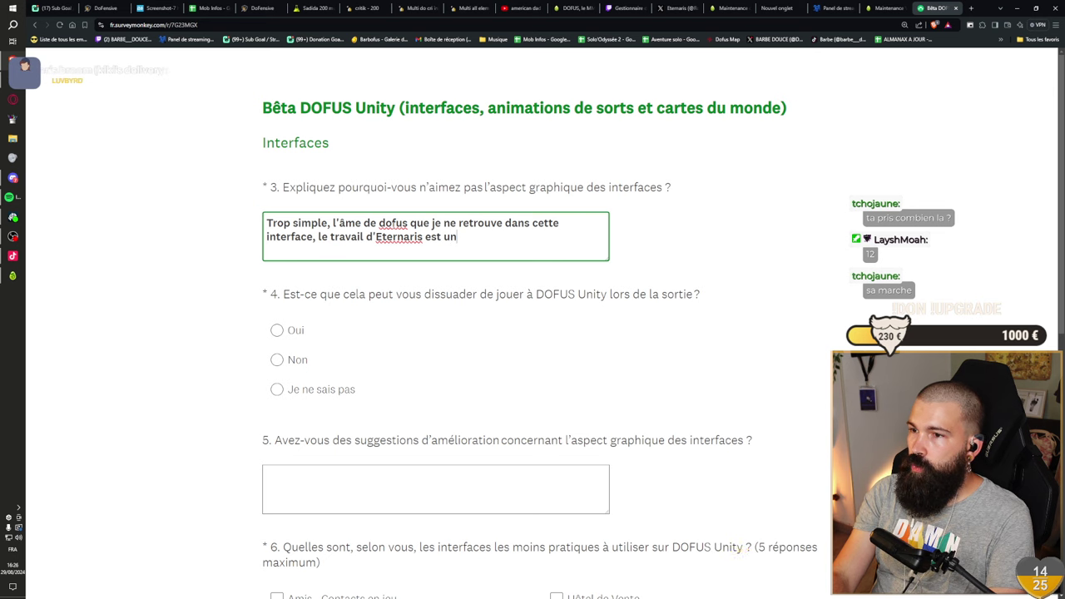
text(e très bonne)
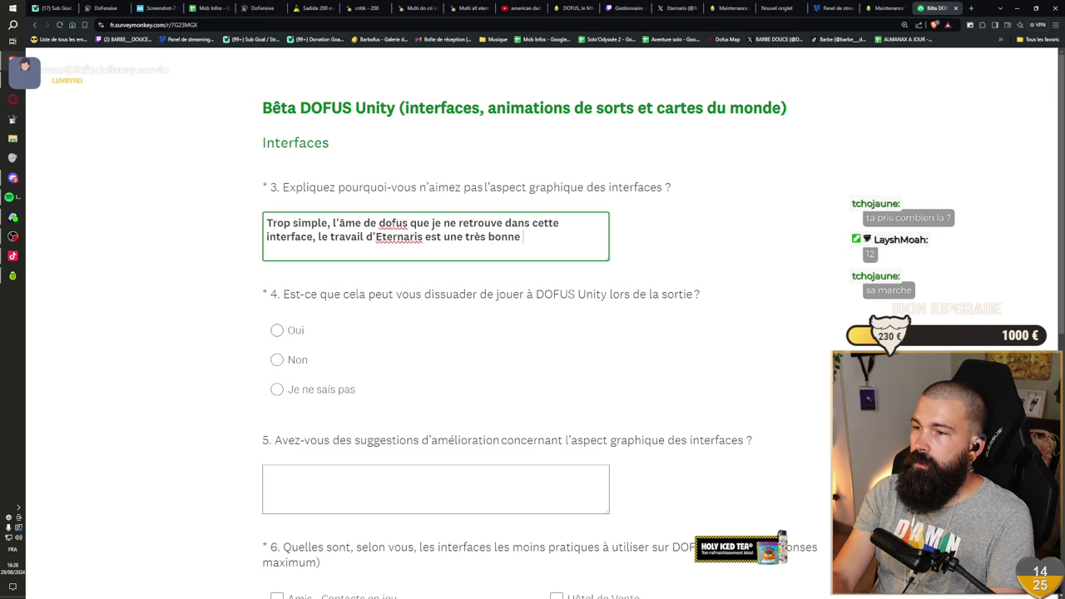
text( piste !)
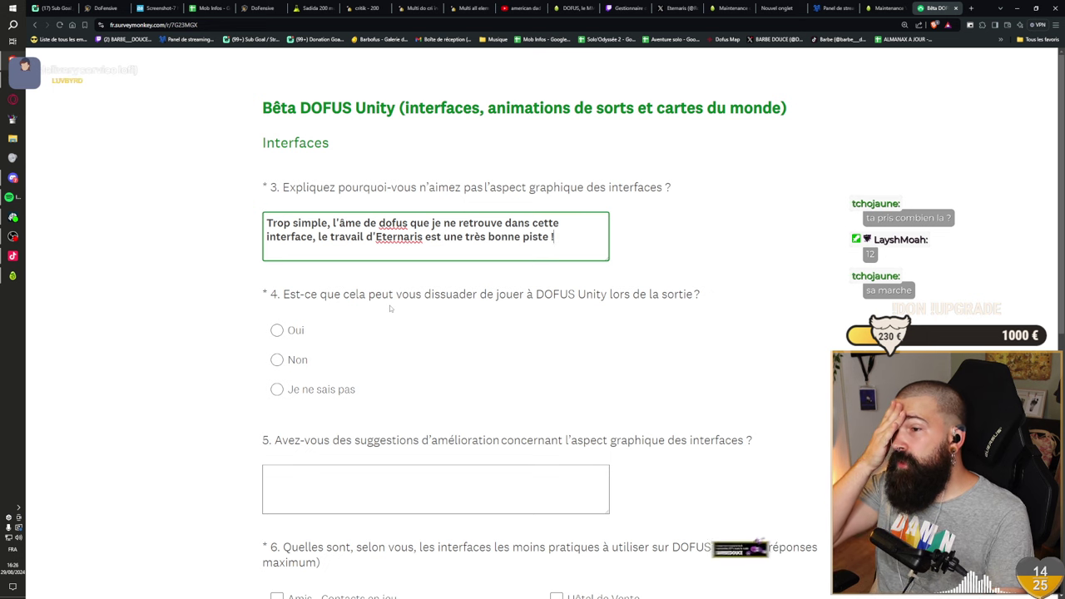
- Answer Non to question 4 and make question 5 read 'Cette personne :' before the pasted profile link
click(391, 361)
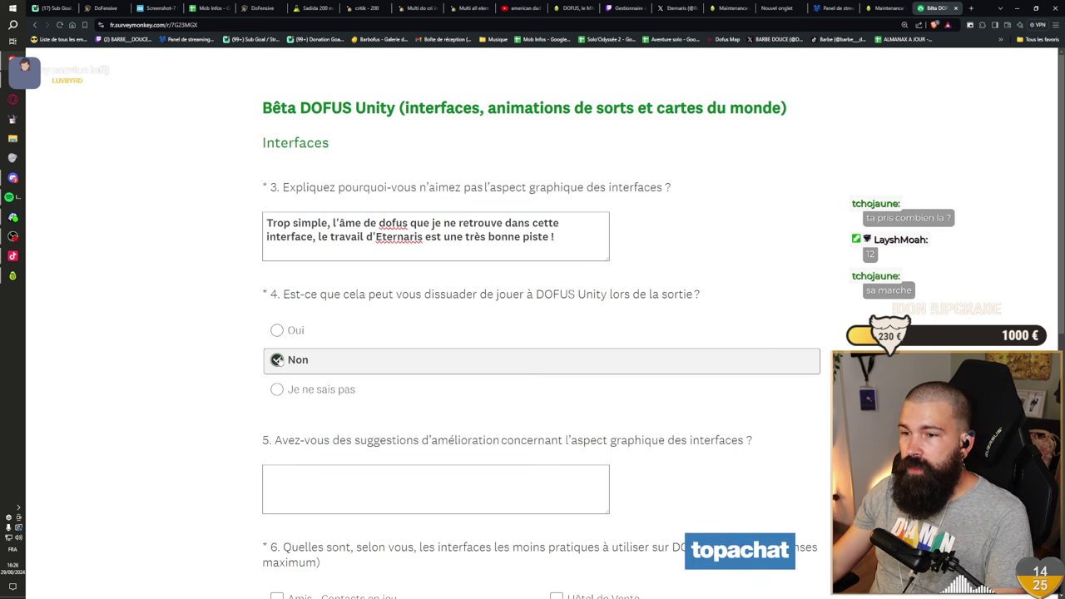
scroll(340, 483, down, 2)
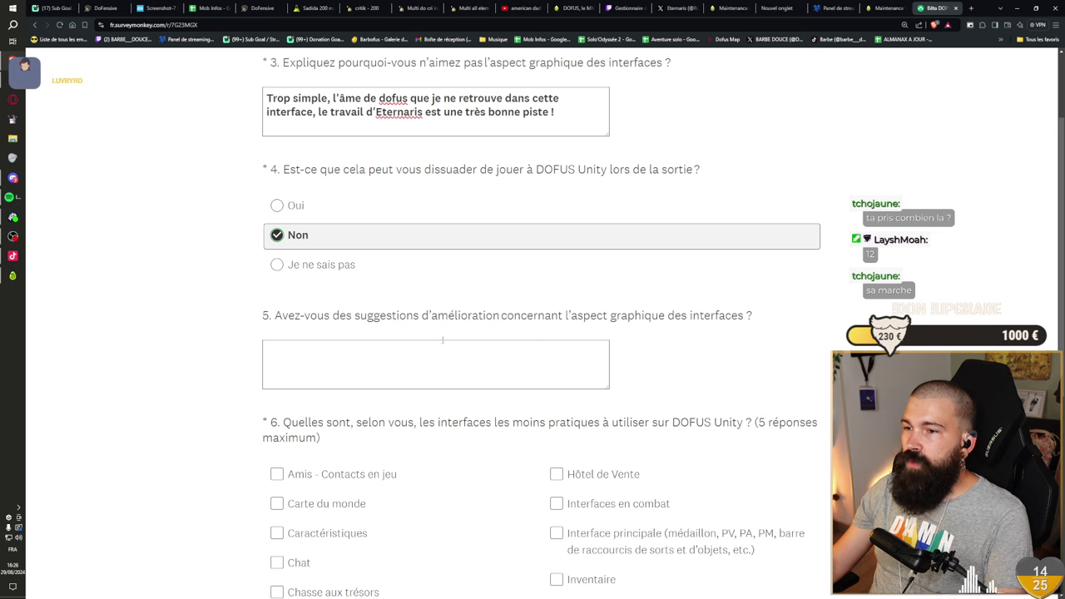
click(515, 358)
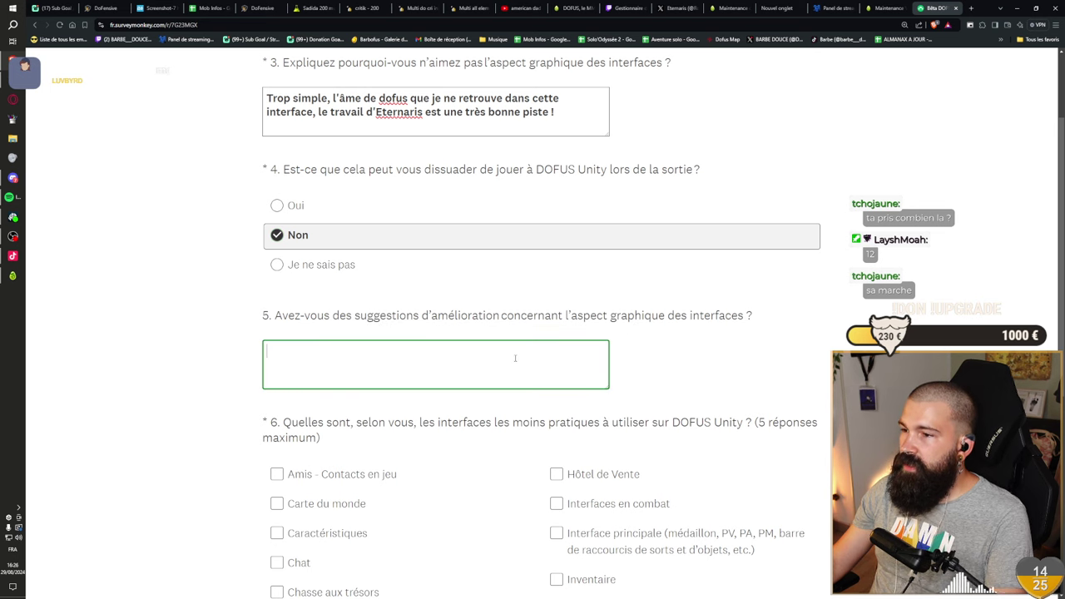
key(ctrl+v)
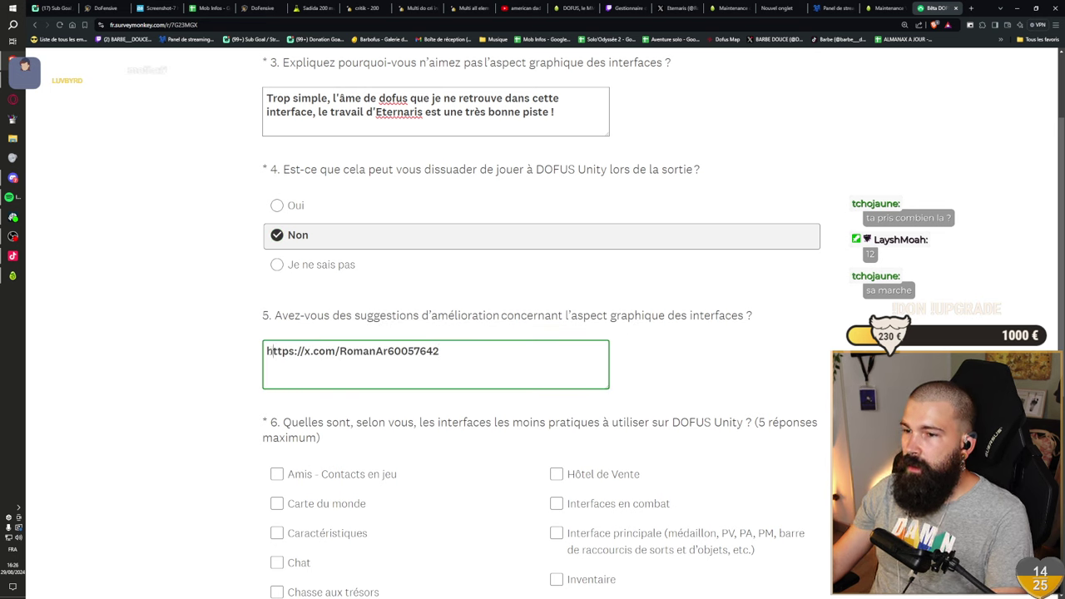
text(Ceht)
key(BackSpace)
key(BackSpace)
key(BackSpace)
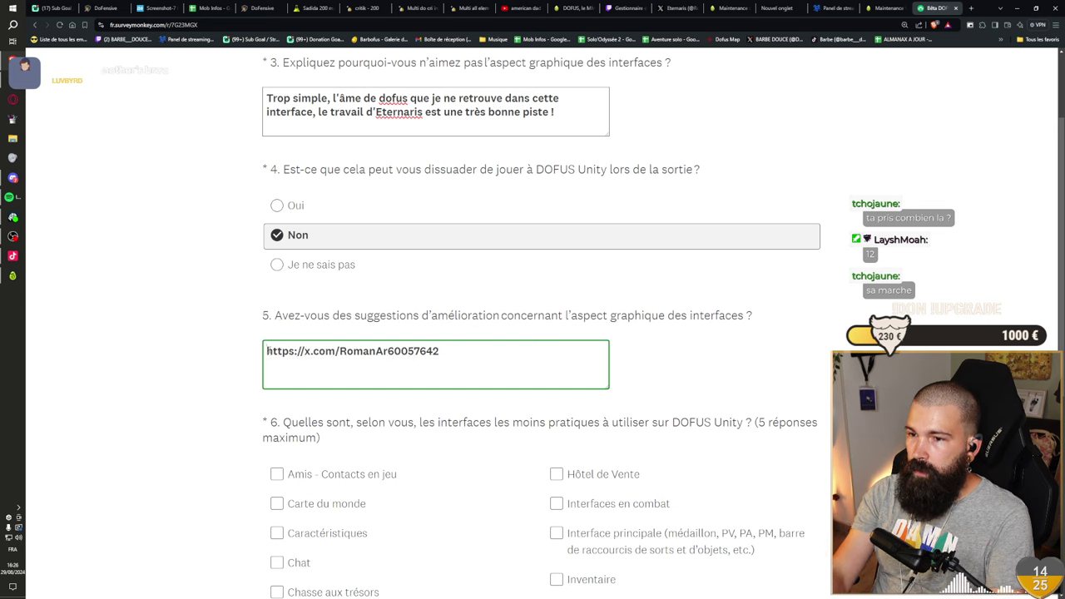
text(Cette personne )
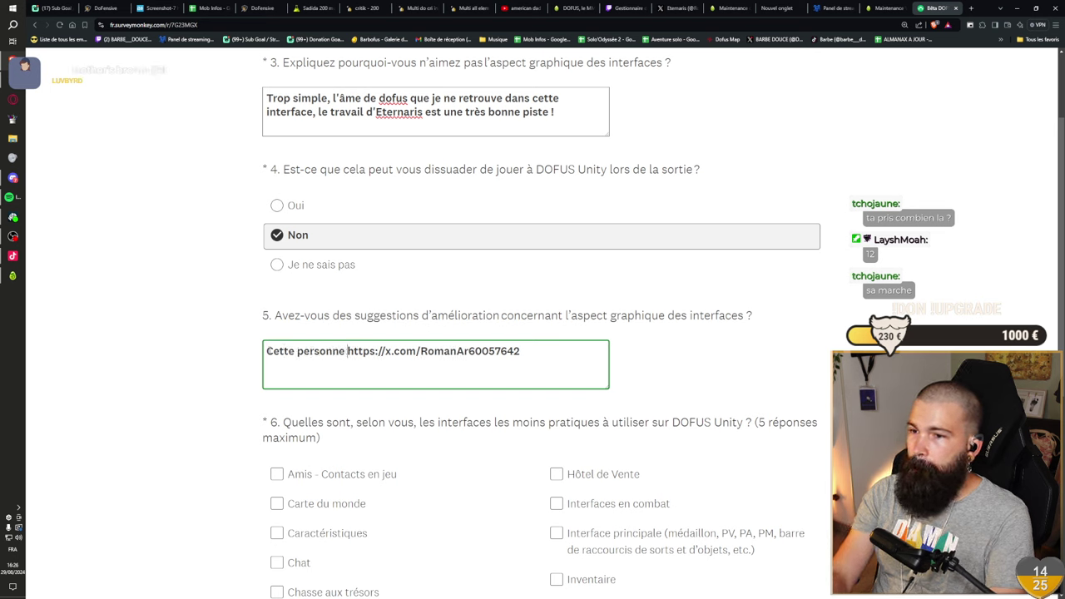
text(est)
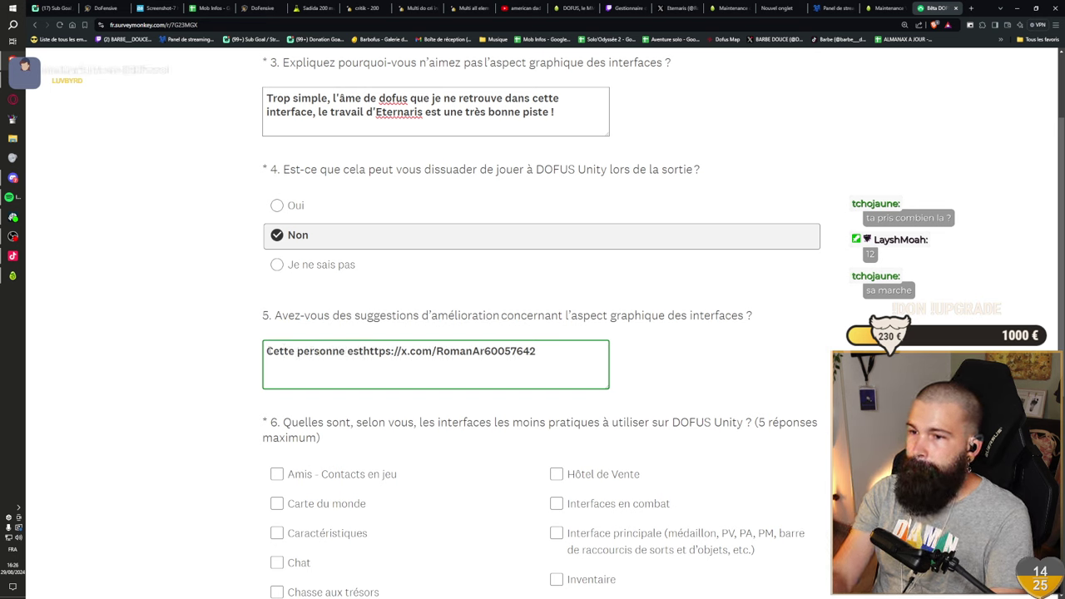
key(BackSpace)
key(BackSpace)
key(BackSpace)
text(:)
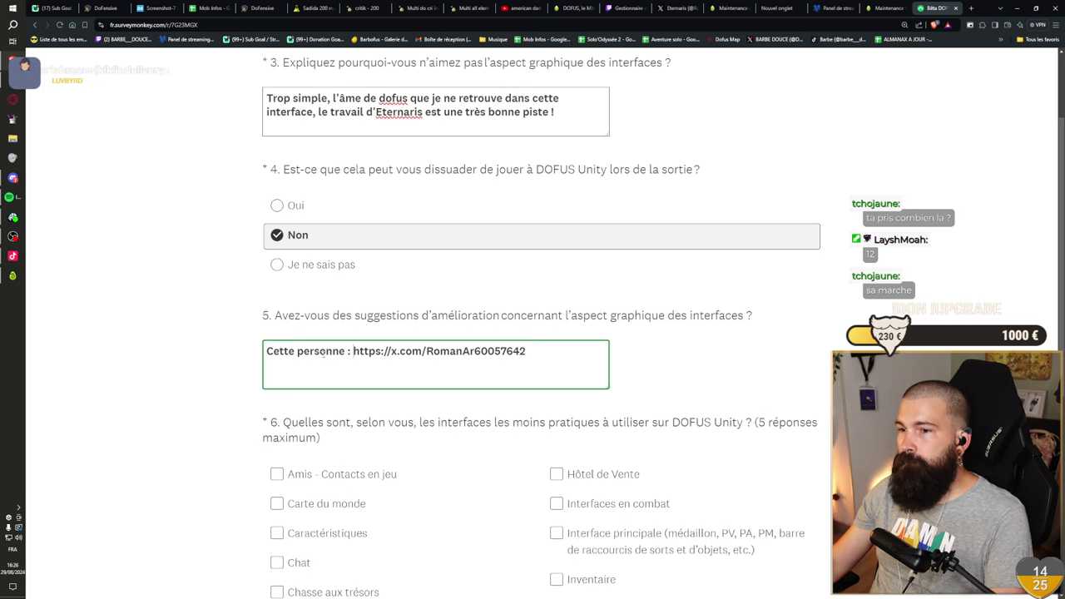
scroll(314, 271, down, 3)
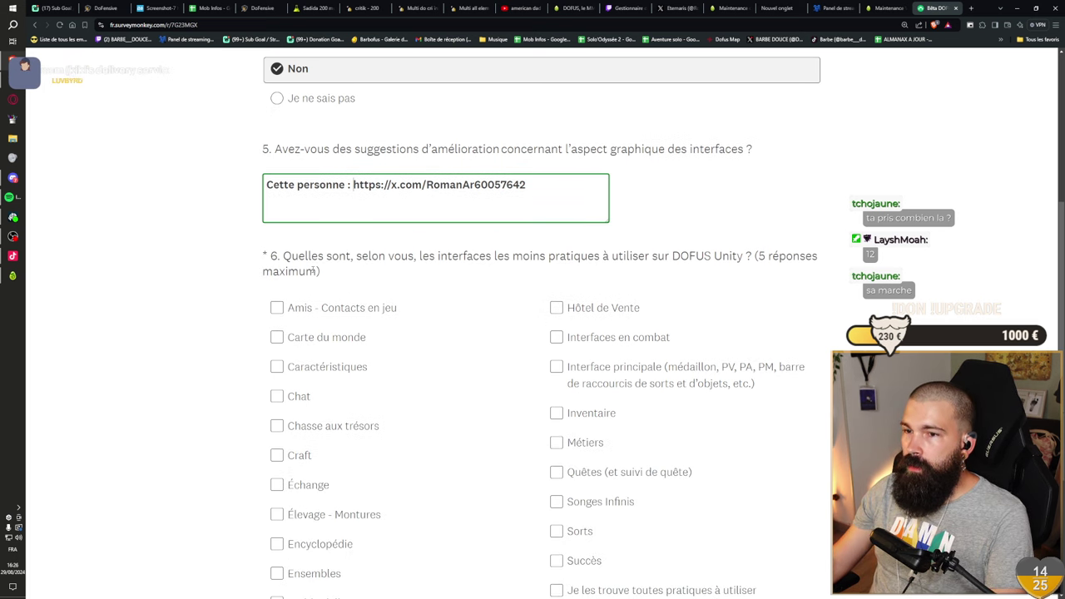
- Append to question 5: '/ Sinon simplement rendre l'interface plus visible moins petite, plus arrondie, et retirer le graph…'
click(562, 179)
text(/ Sin)
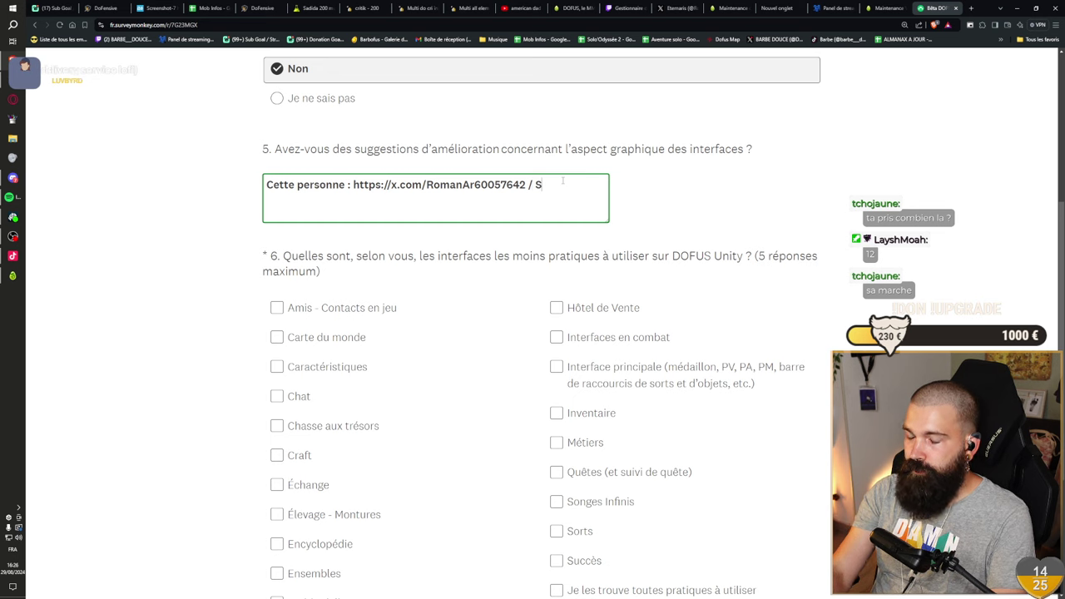
text(on si)
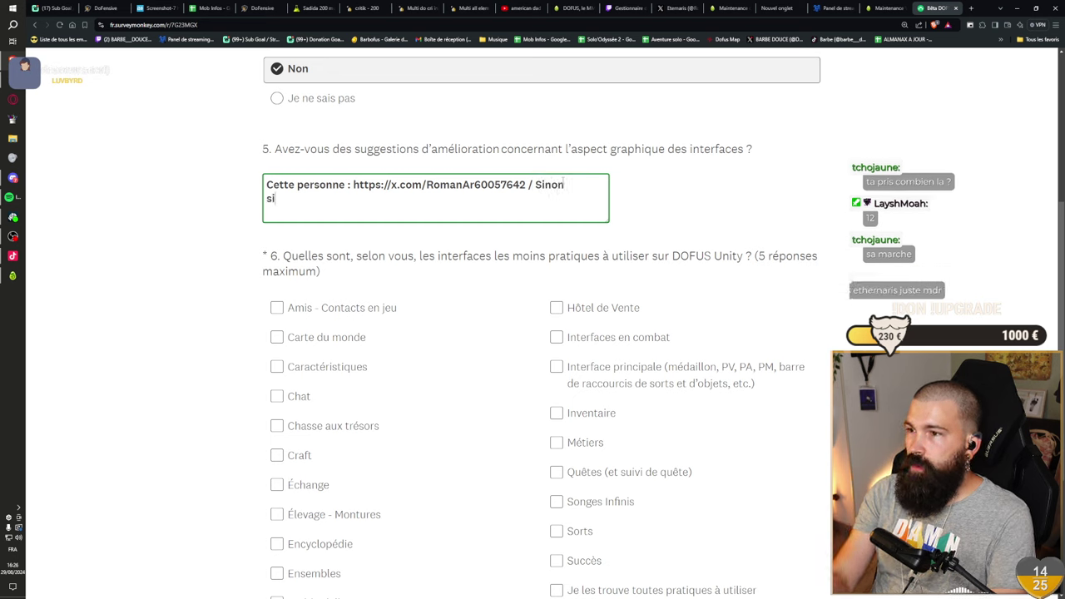
text(mplement re)
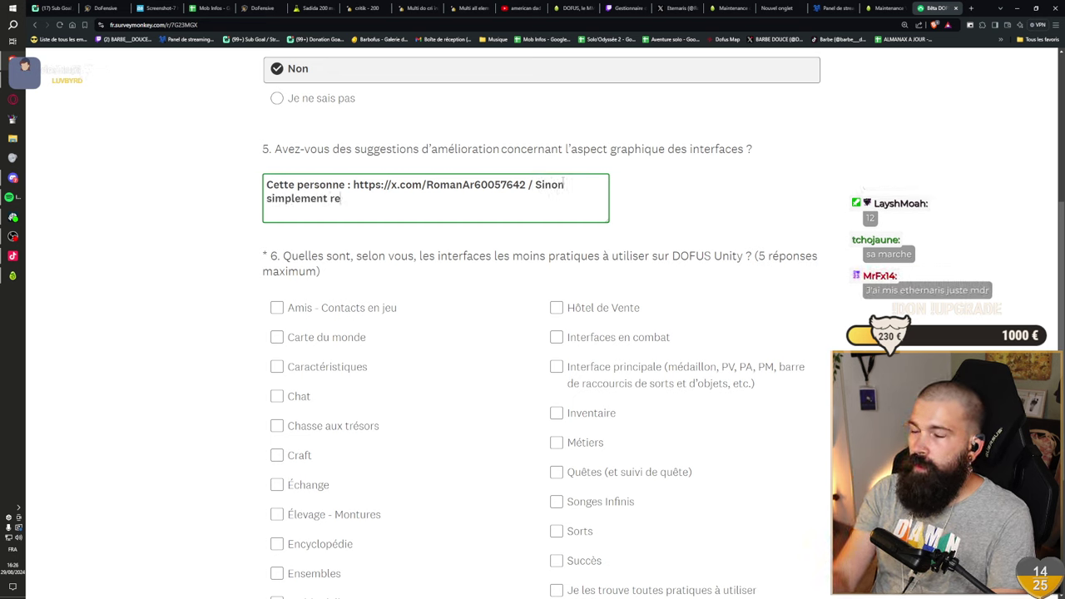
text(ndre l'interface plus visi)
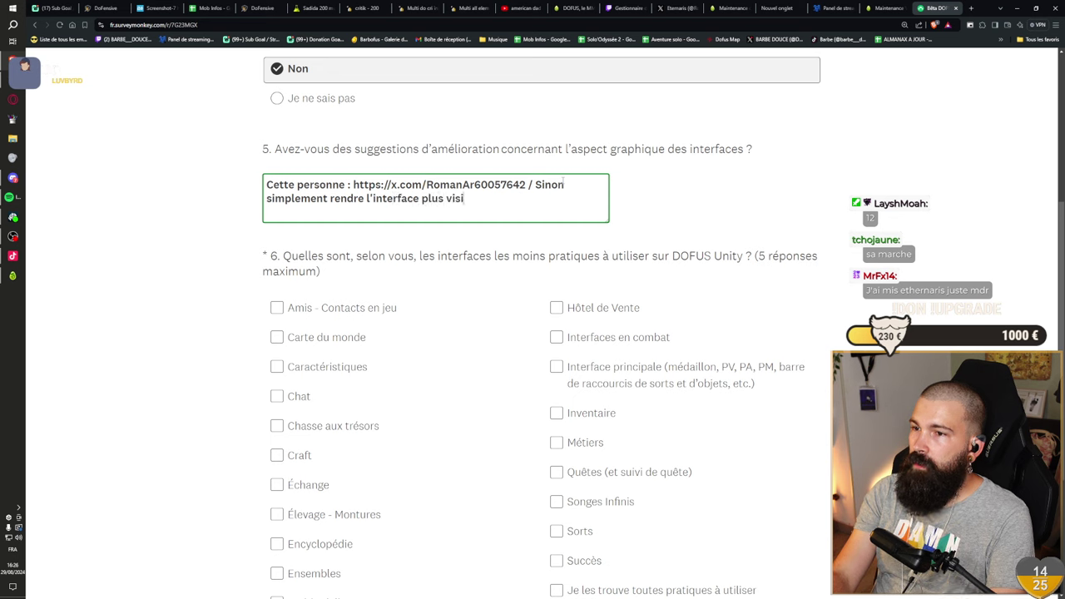
text(ble moins petite,)
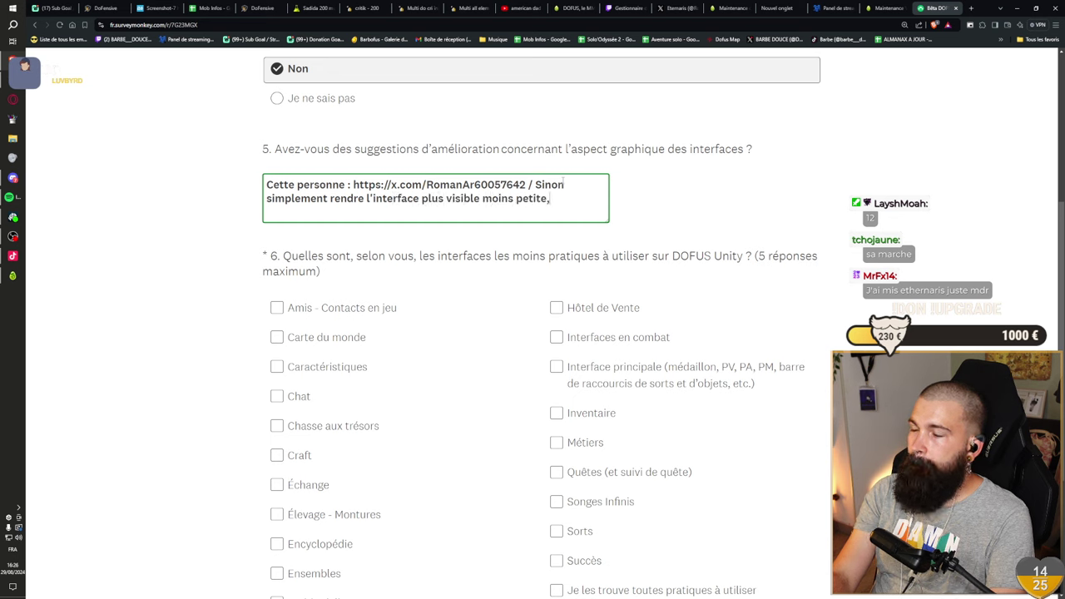
text( plus arrondie, et)
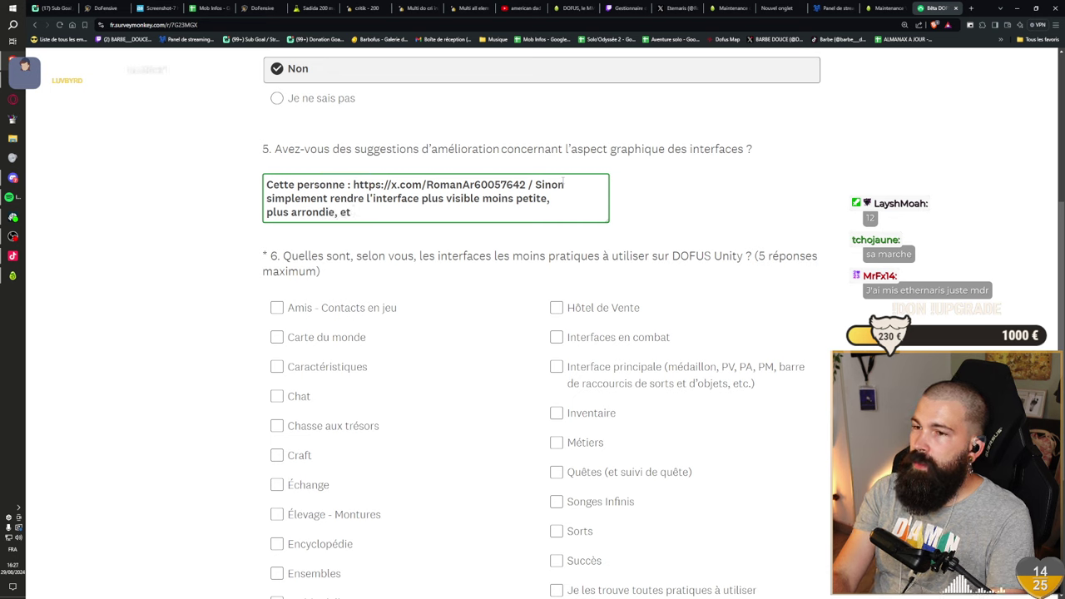
text(retirer)
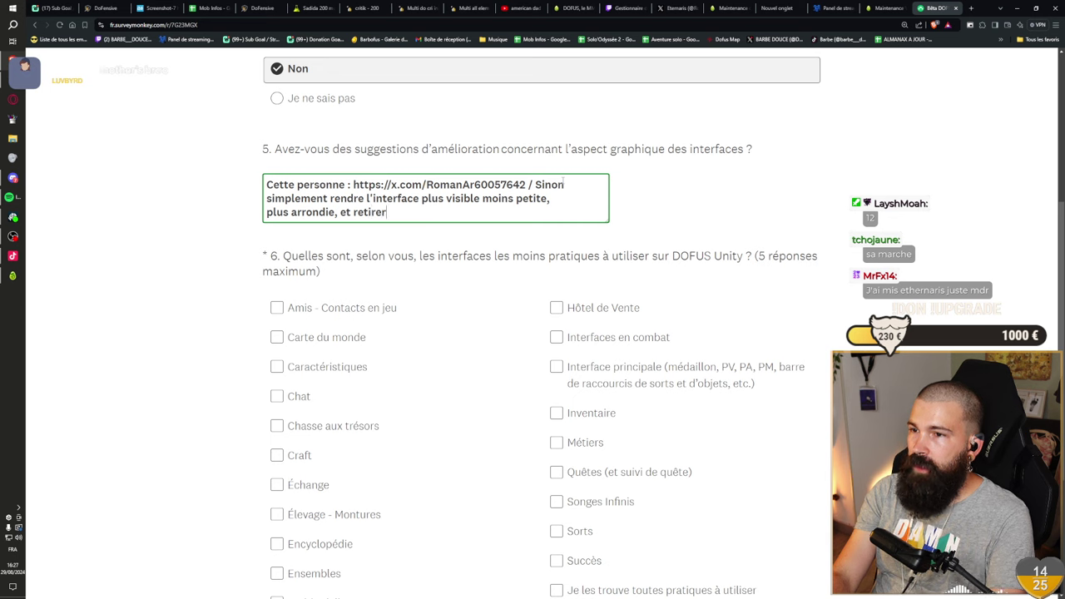
text( le graph su)
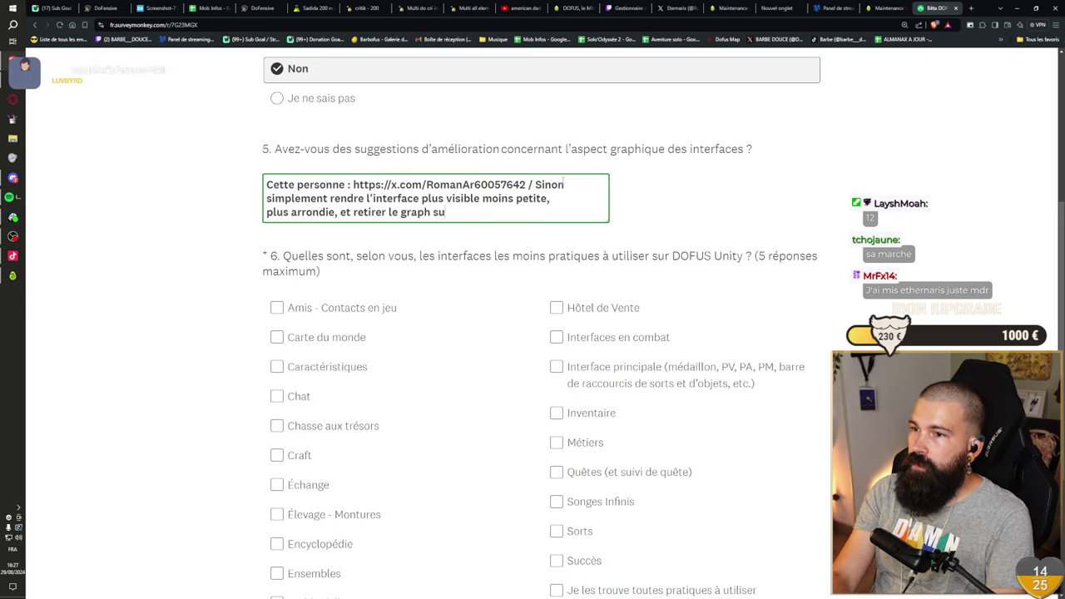
text(r les caractéristique)
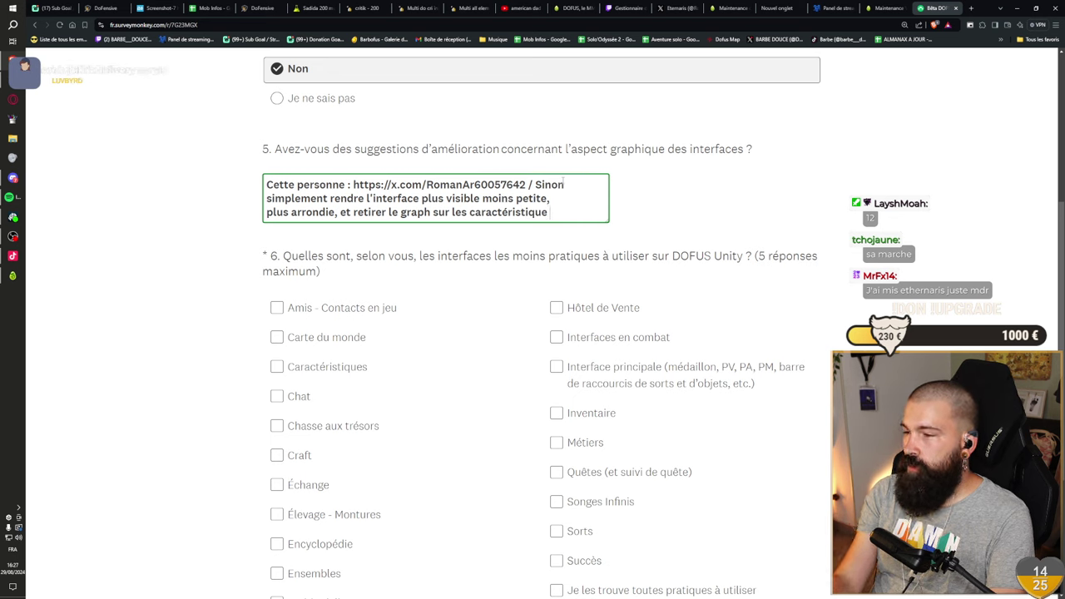
text( et modif l'a)
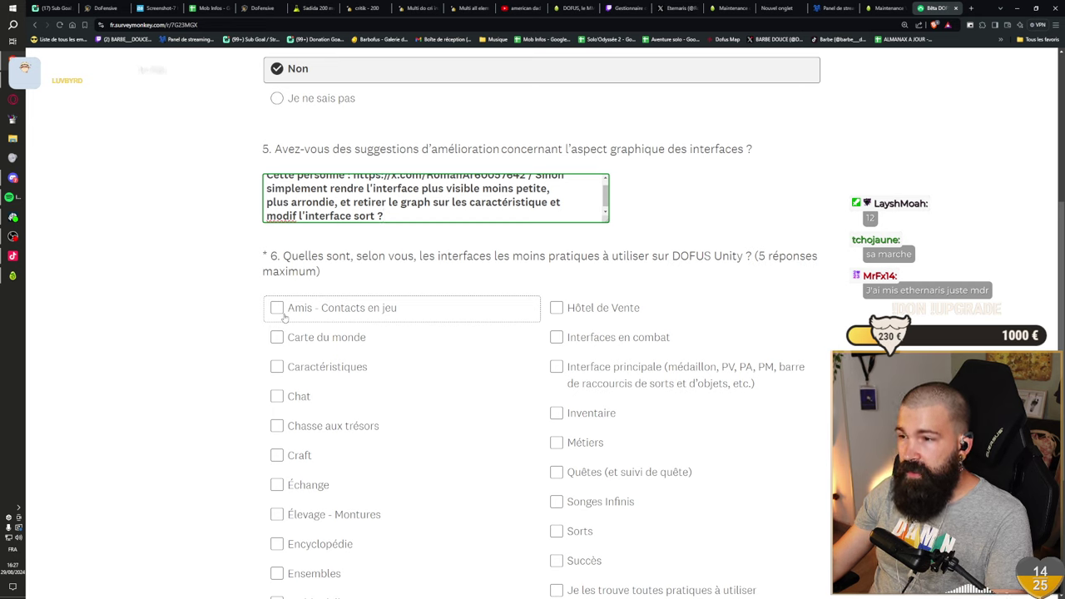
- Tick Amis - Contacts en jeu, Chat, Sorts, Inventaire and Autre with 'Globalement un peu tout l'ATH'
click(275, 310)
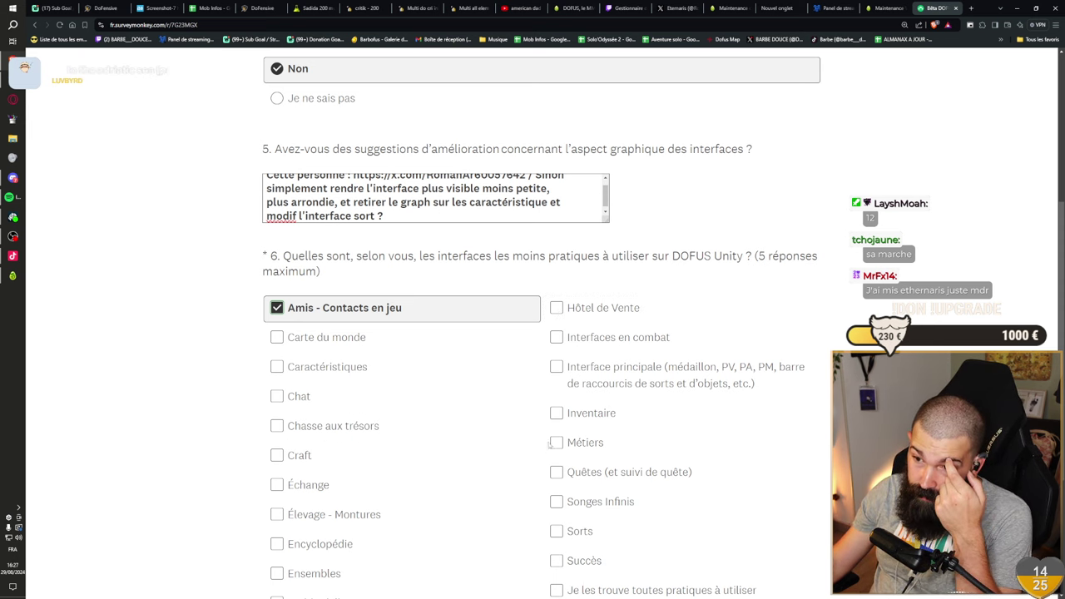
scroll(392, 387, down, 1)
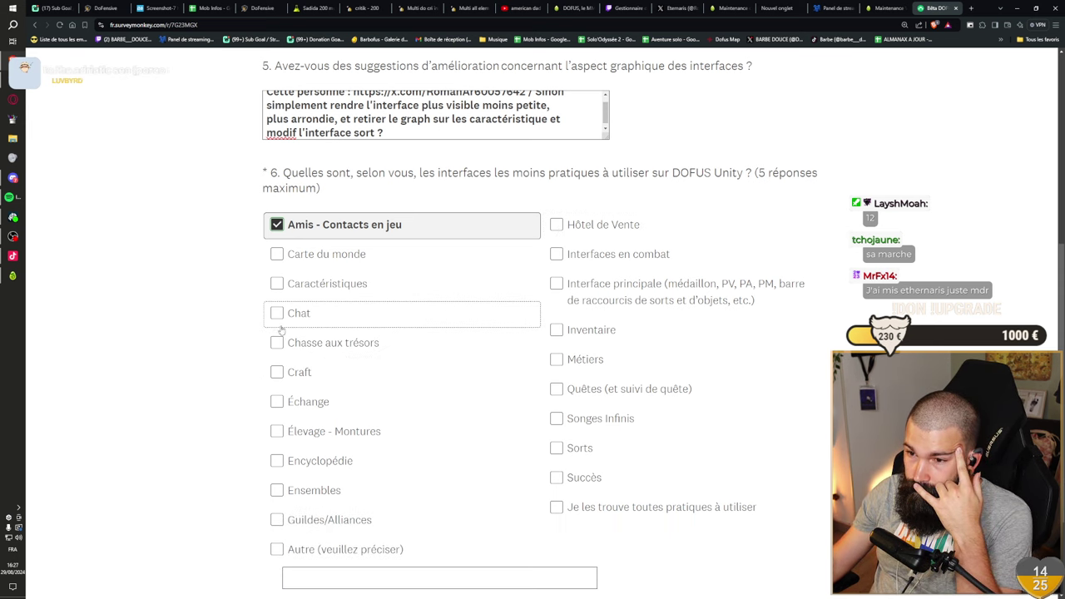
click(278, 314)
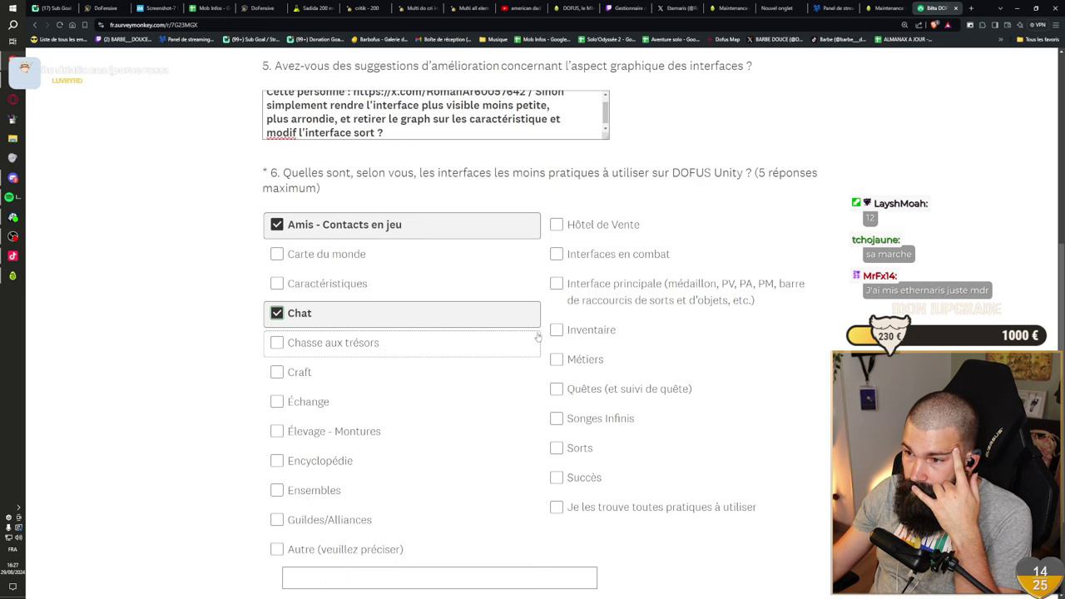
click(277, 344)
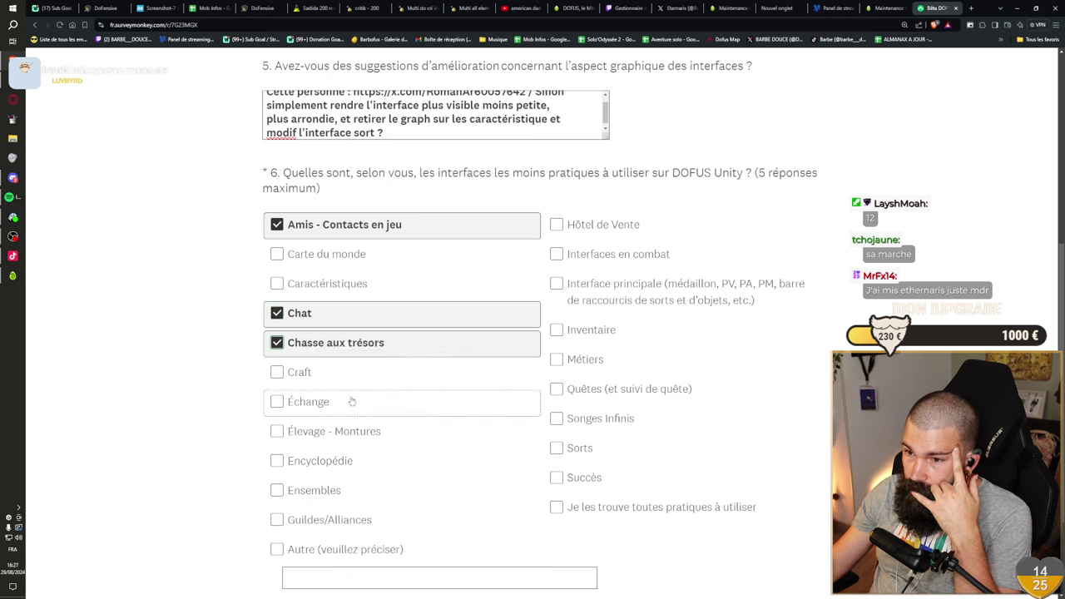
click(277, 344)
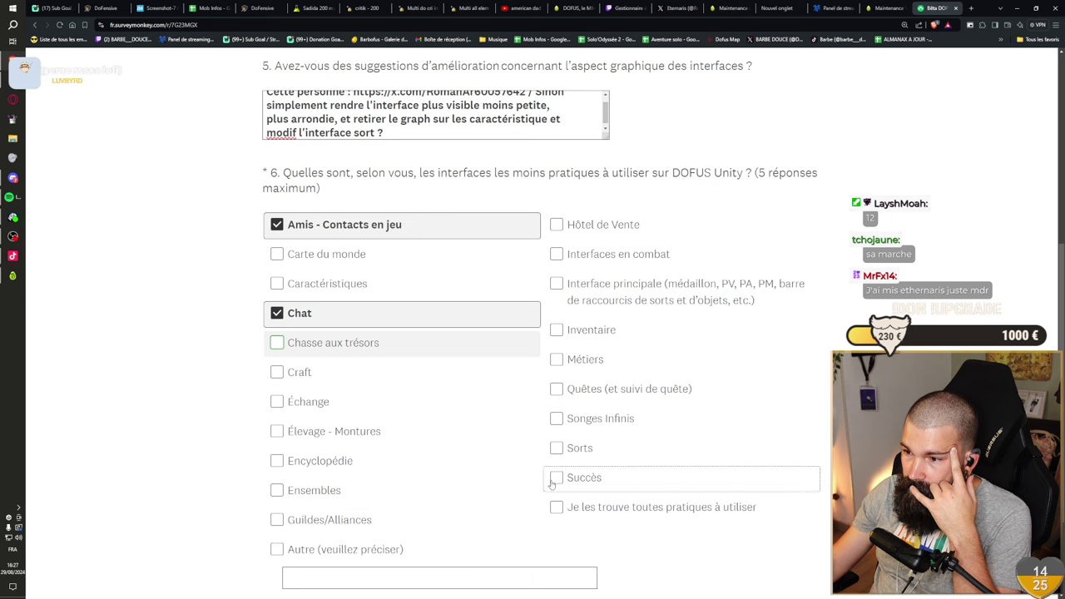
click(556, 448)
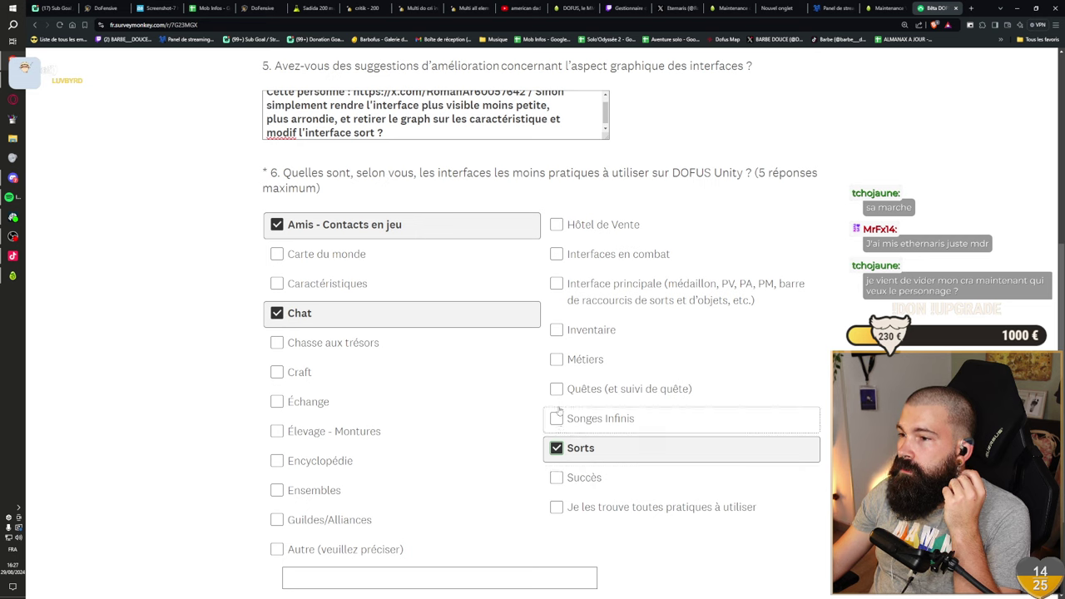
click(556, 330)
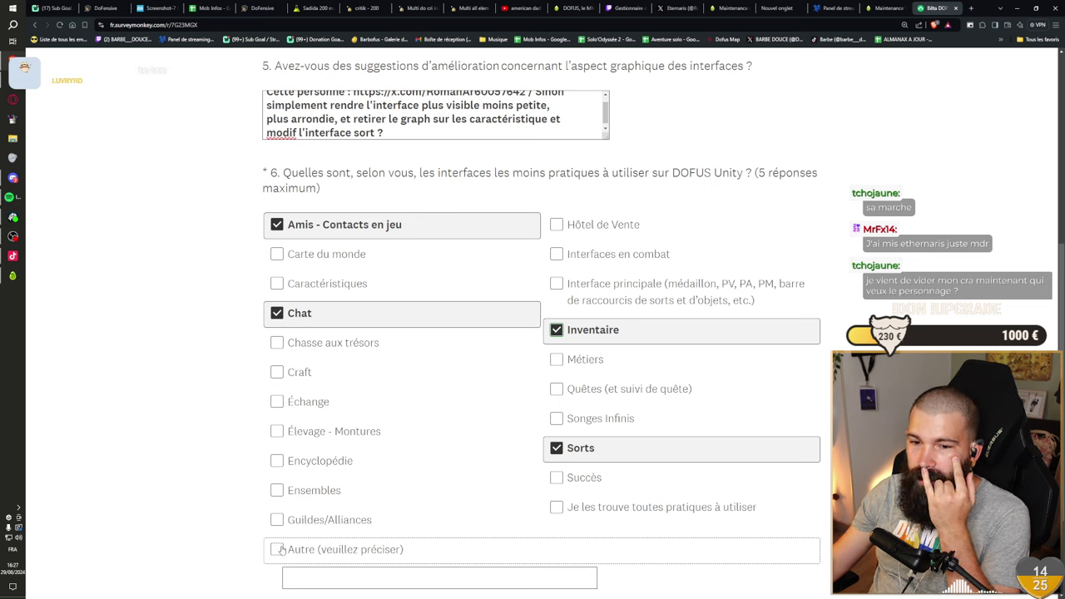
click(281, 549)
text(Globalement un)
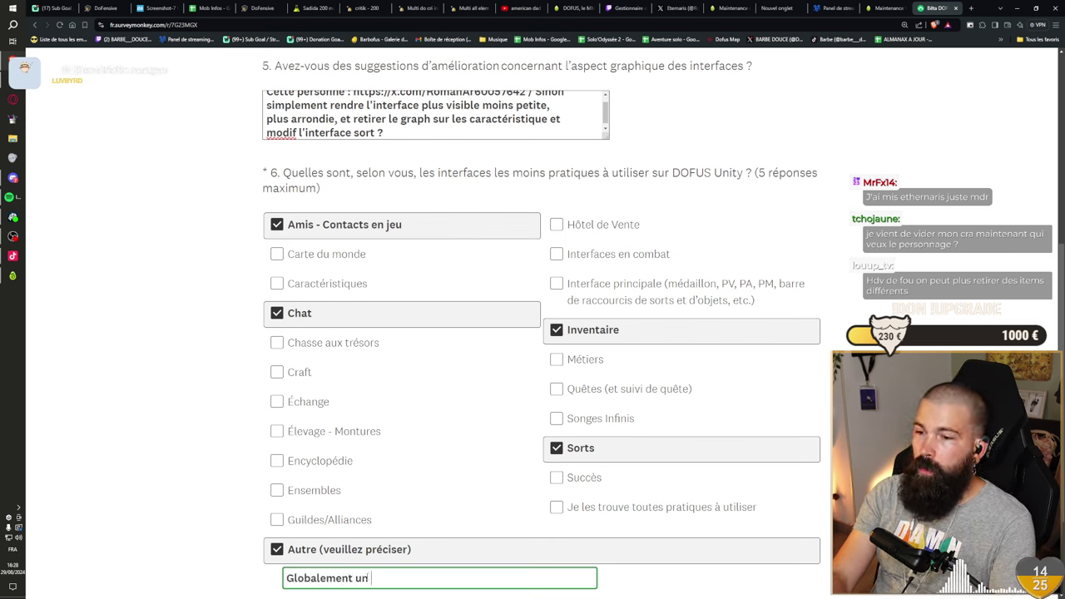
text(peu tout l'ATH)
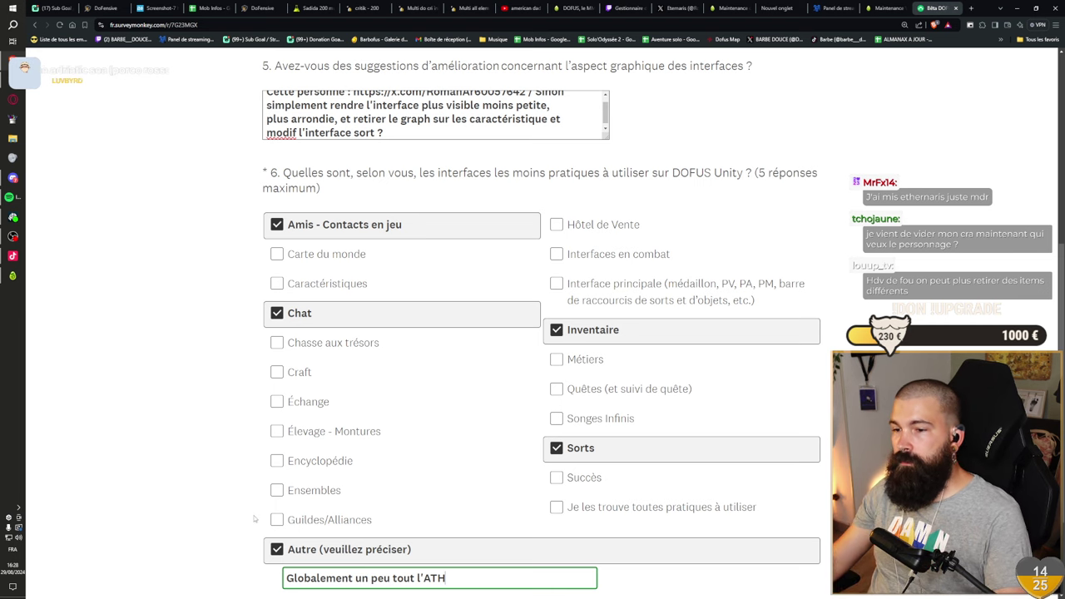
scroll(436, 442, down, 2)
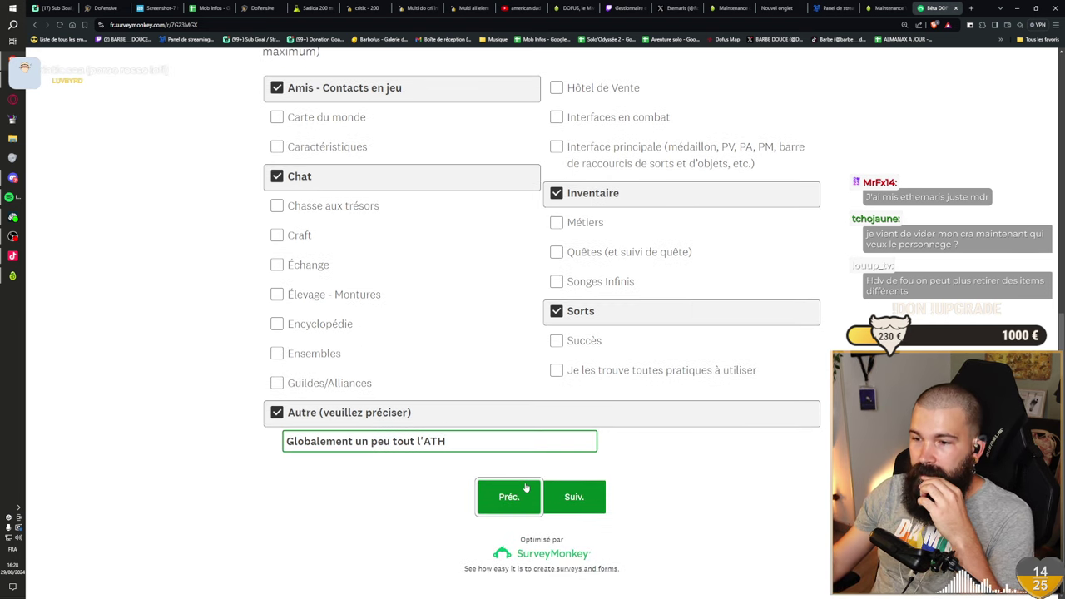
- Advance to question 7, focus the Amis - Contacts en jeu explanation field, then switch to Ankama Launcher
click(586, 498)
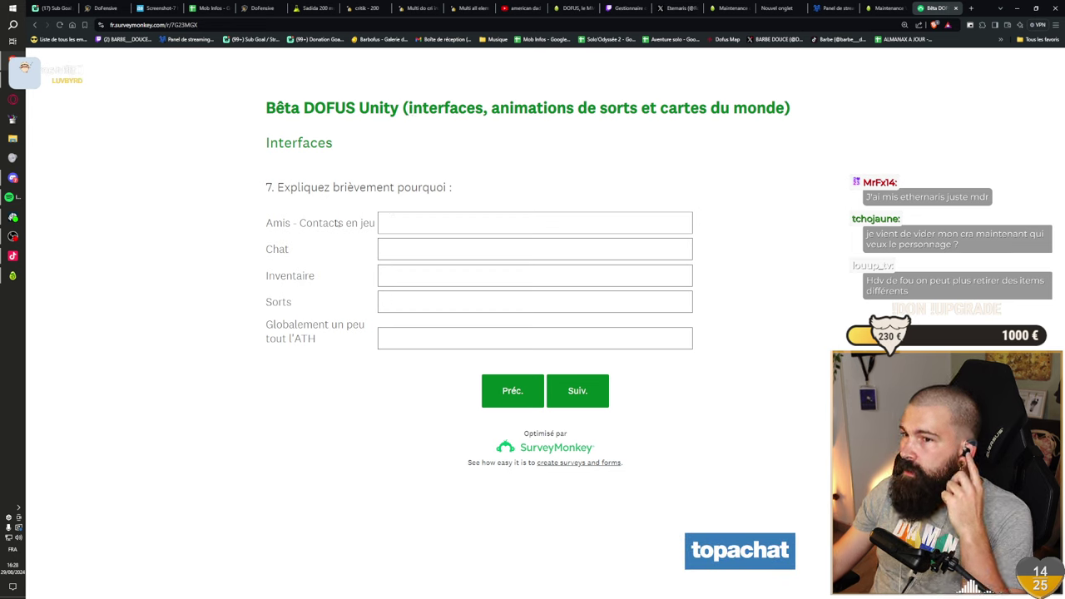
click(411, 219)
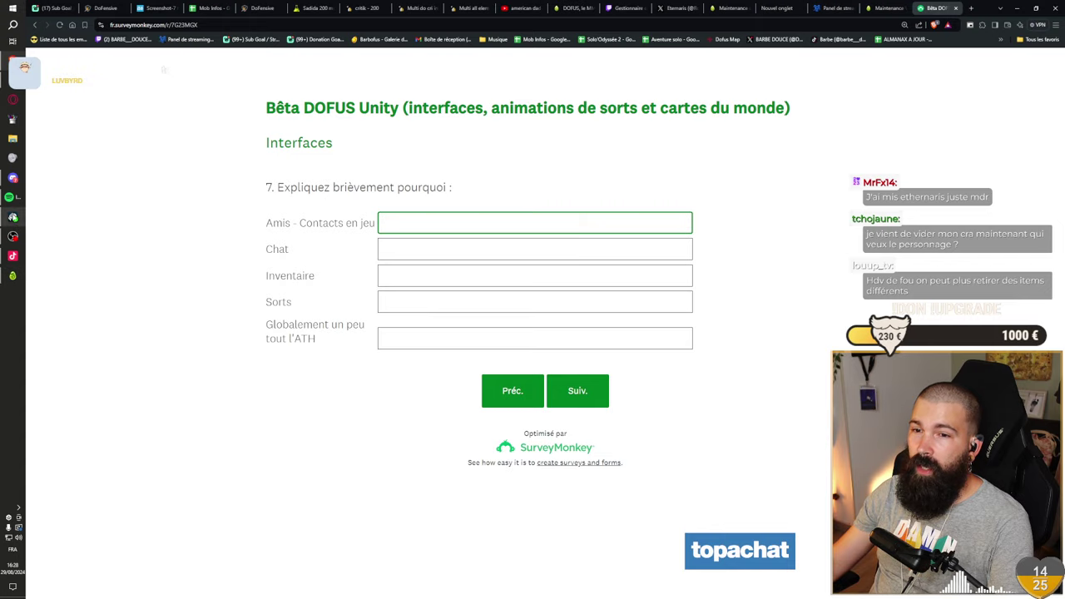
click(13, 217)
- Launch Dofus Beta with JOUER in the launcher and return to the survey's question 7 page
click(208, 152)
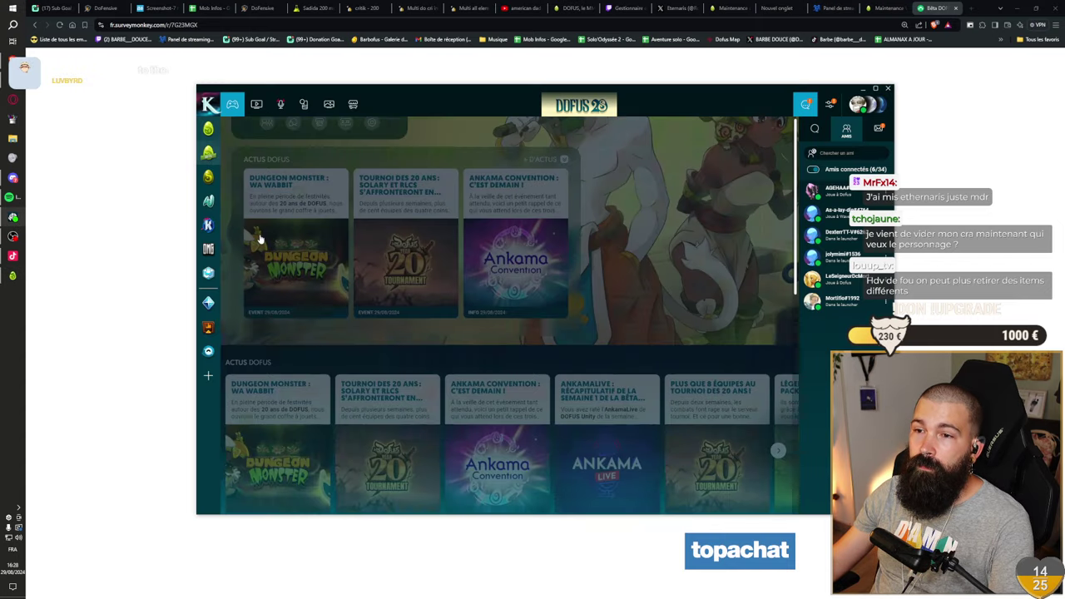
click(320, 275)
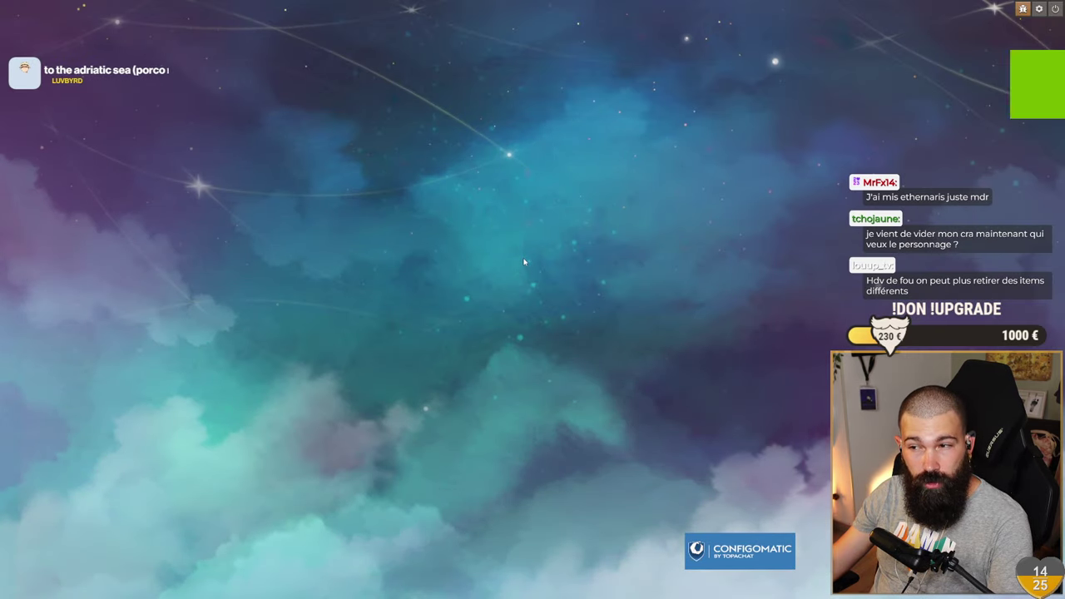
key(alt+Tab)
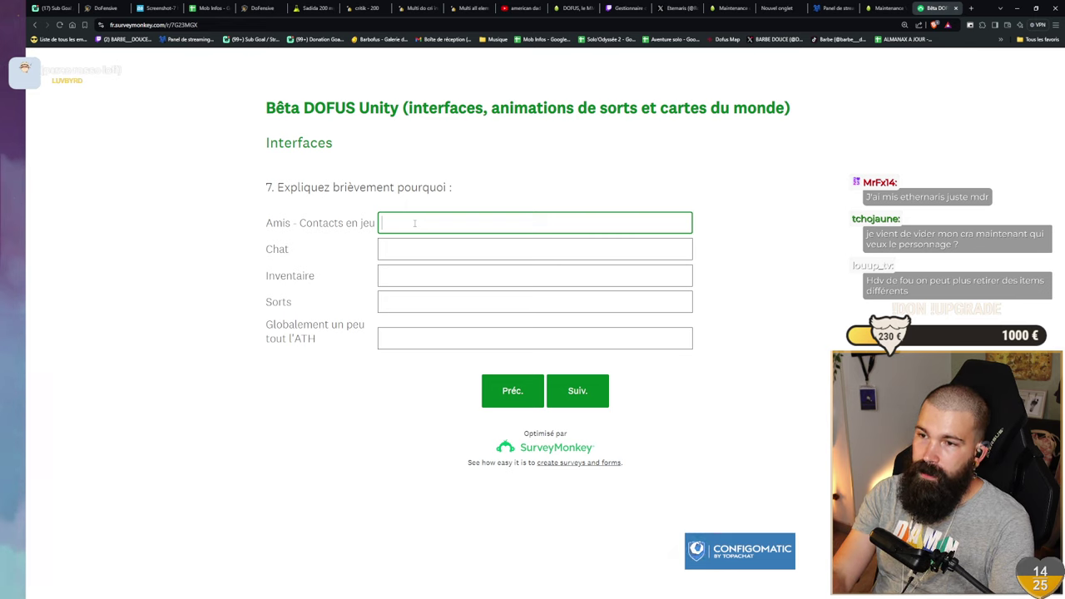
- Answer Amis - Contacts en jeu with 'L'affiche me semble brouillon mais je n'ai pas forcement d'idée'
text(V)
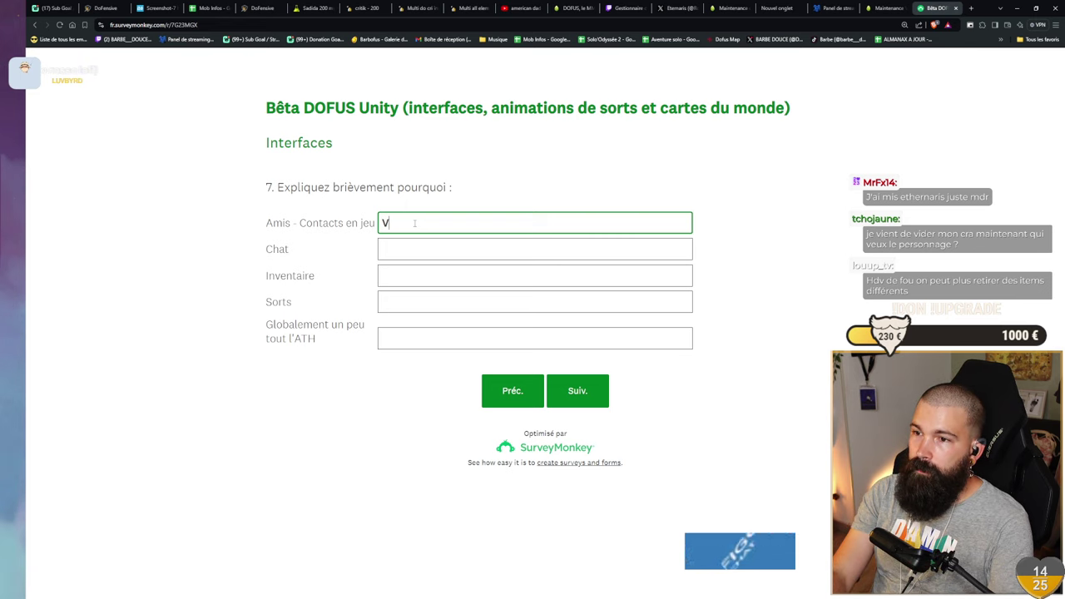
key(BackSpace)
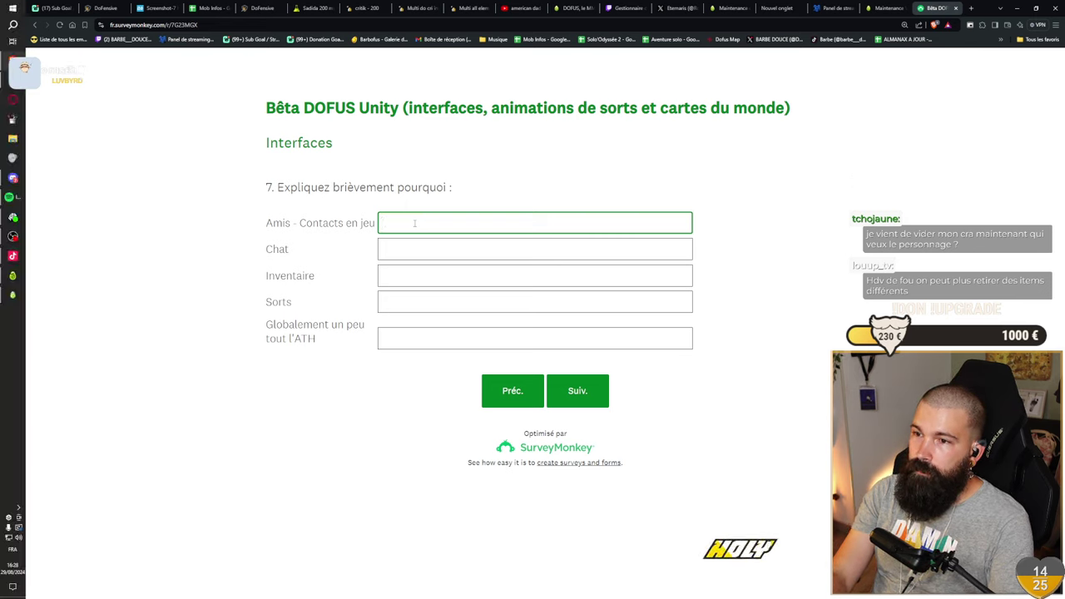
text(L'affiche me s)
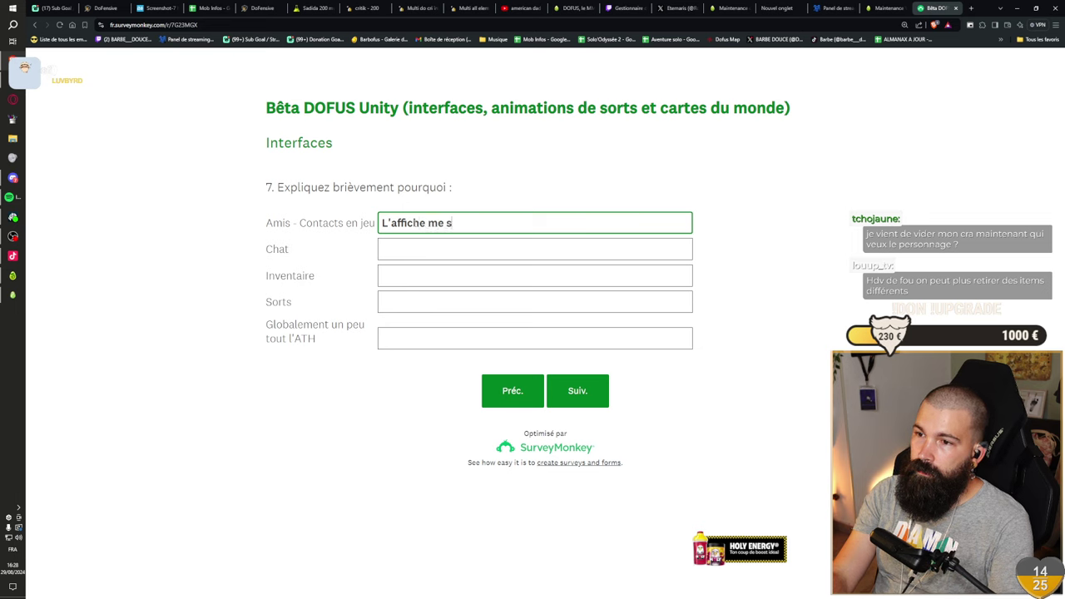
text(emble brou)
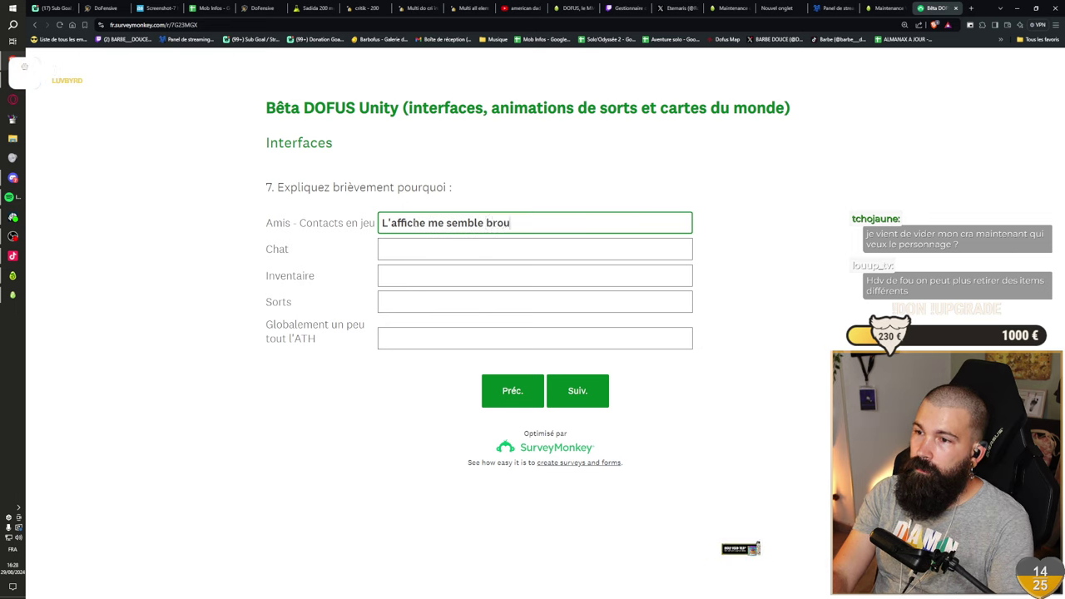
text(illon mais je n'ai pas for)
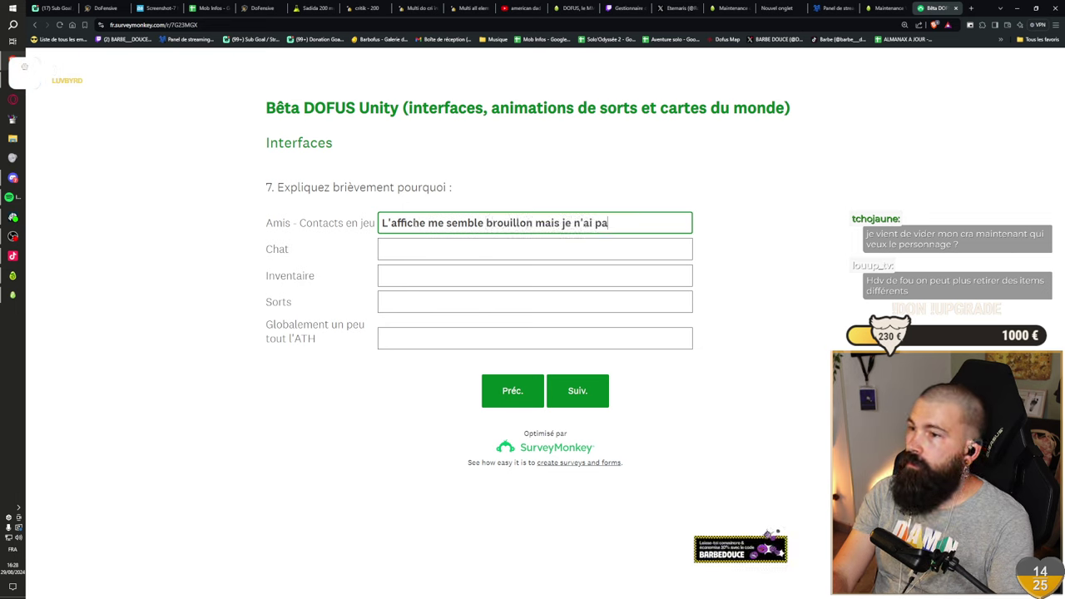
text(cemen)
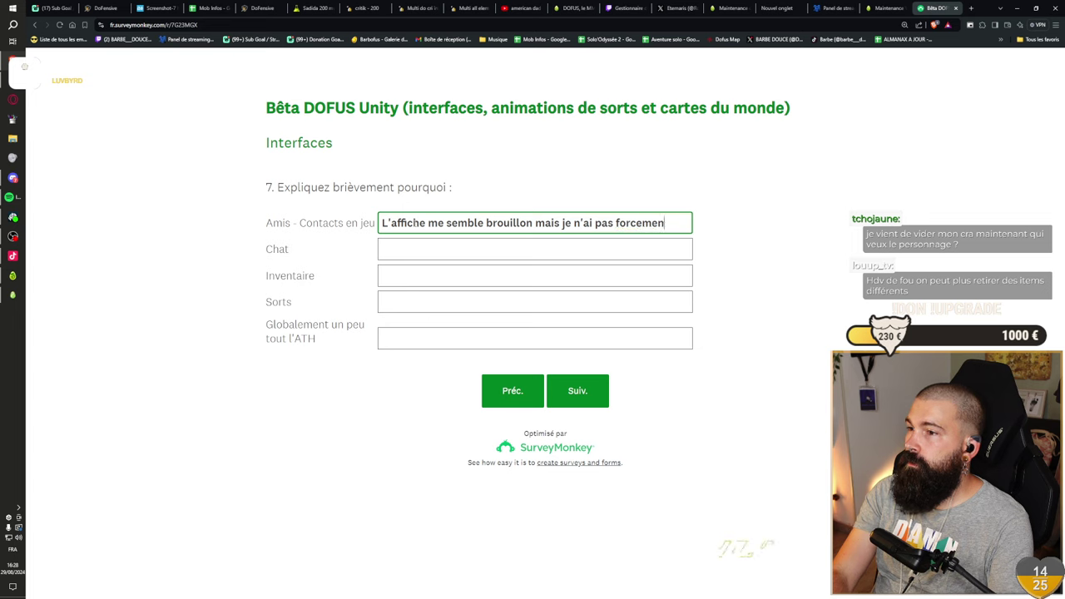
text(t id)
key(BackSpace)
key(BackSpace)
text(d'idée)
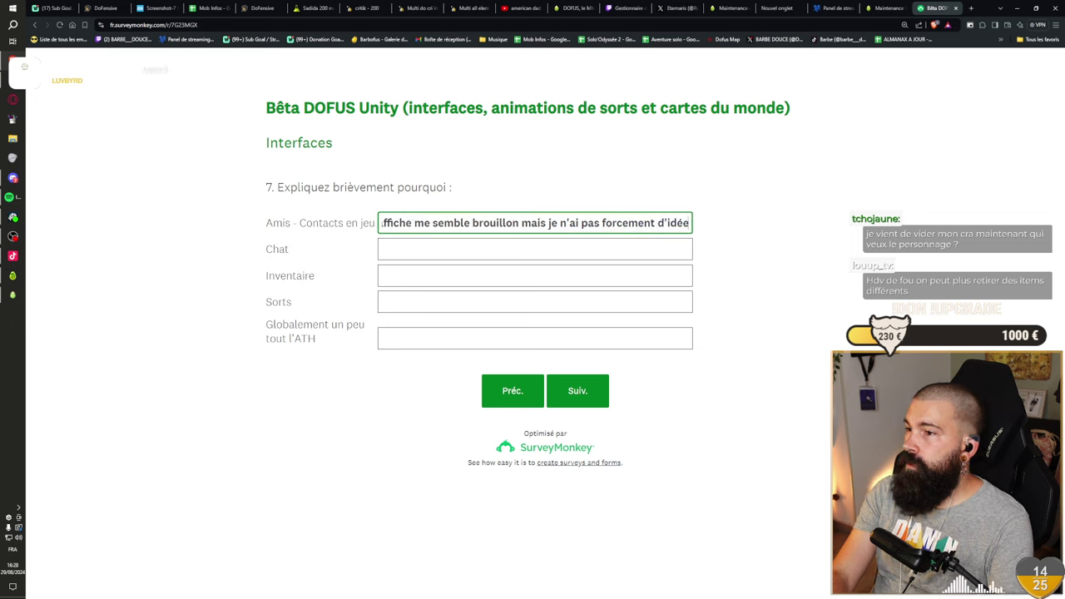
- Answer the Chat question ('Trop petit…'), correcting the misspelled word to émoticône
click(413, 249)
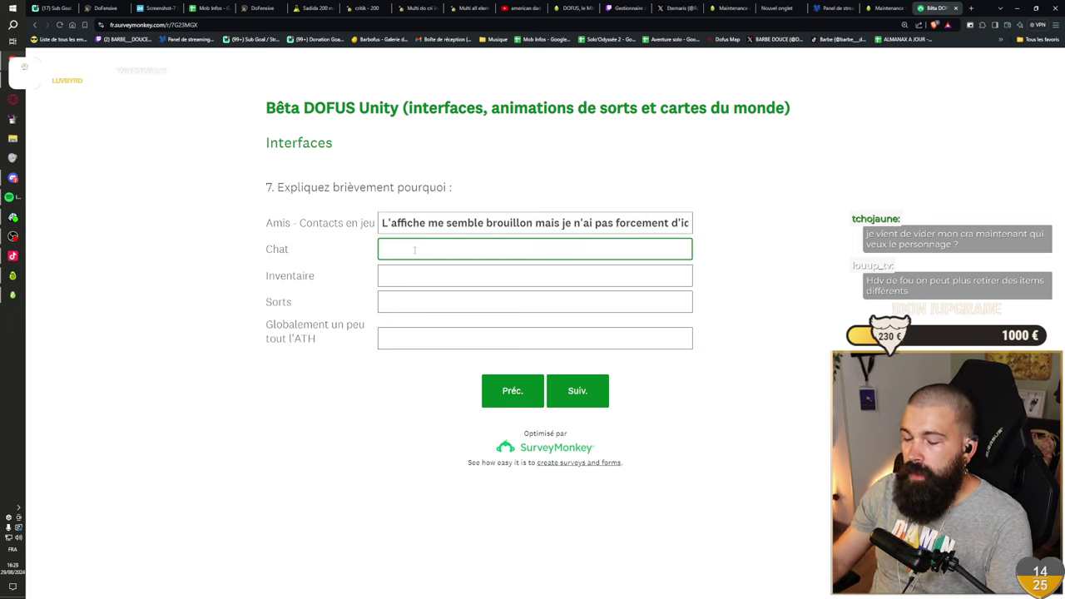
text(Trop petit, j)
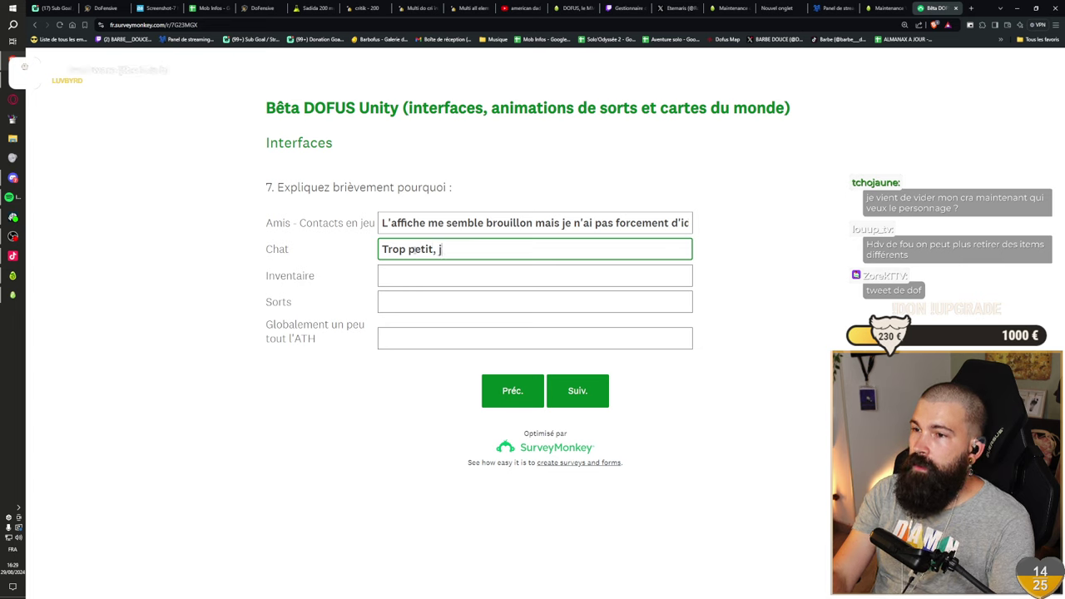
text('aimais bien l'é)
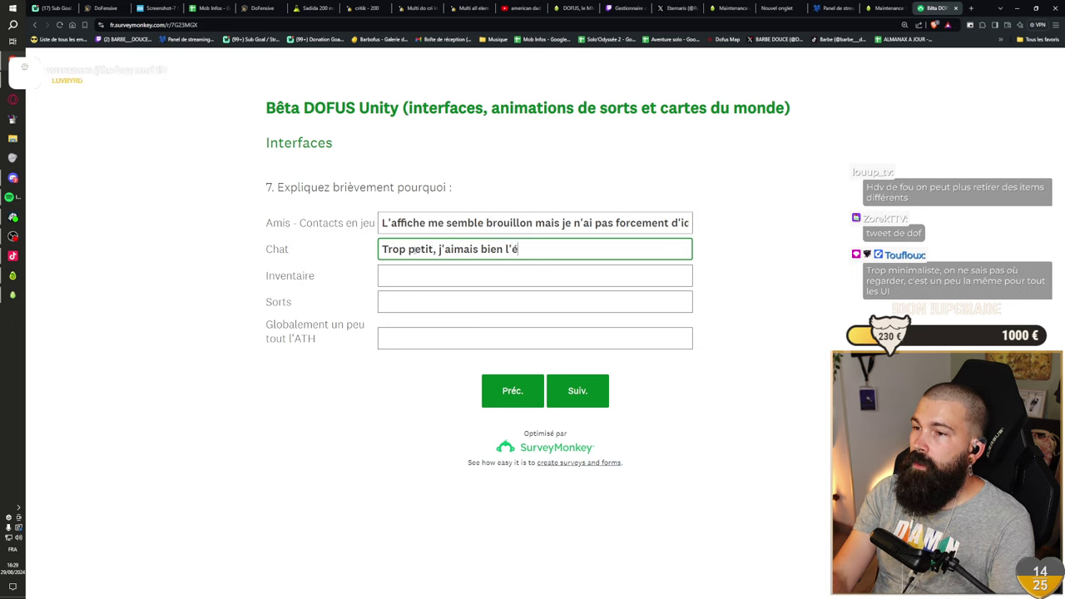
key(BackSpace)
text(icone emo)
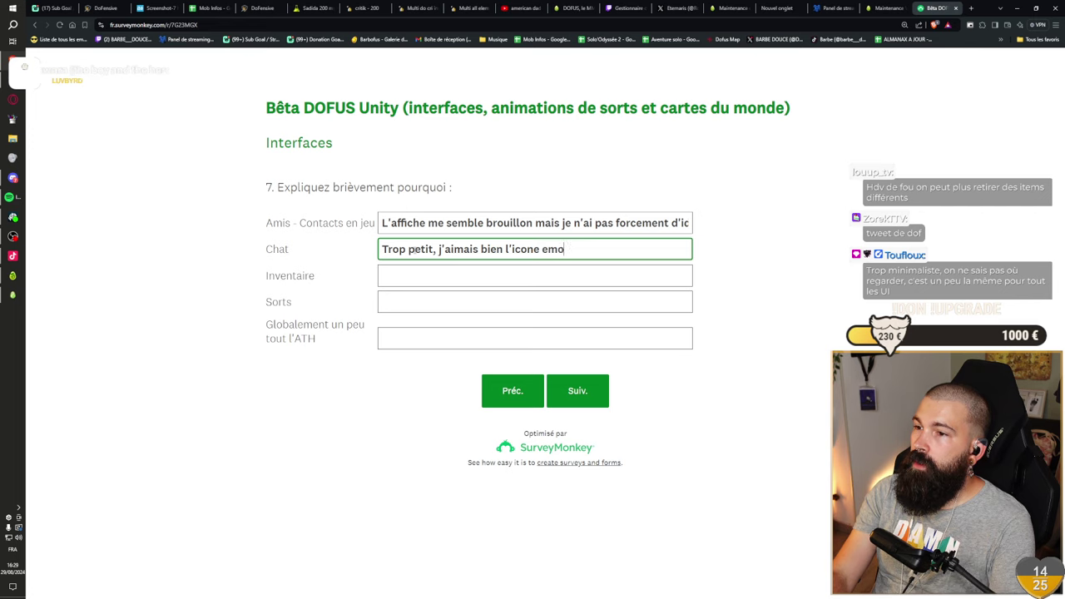
text(ticonne dans le chat)
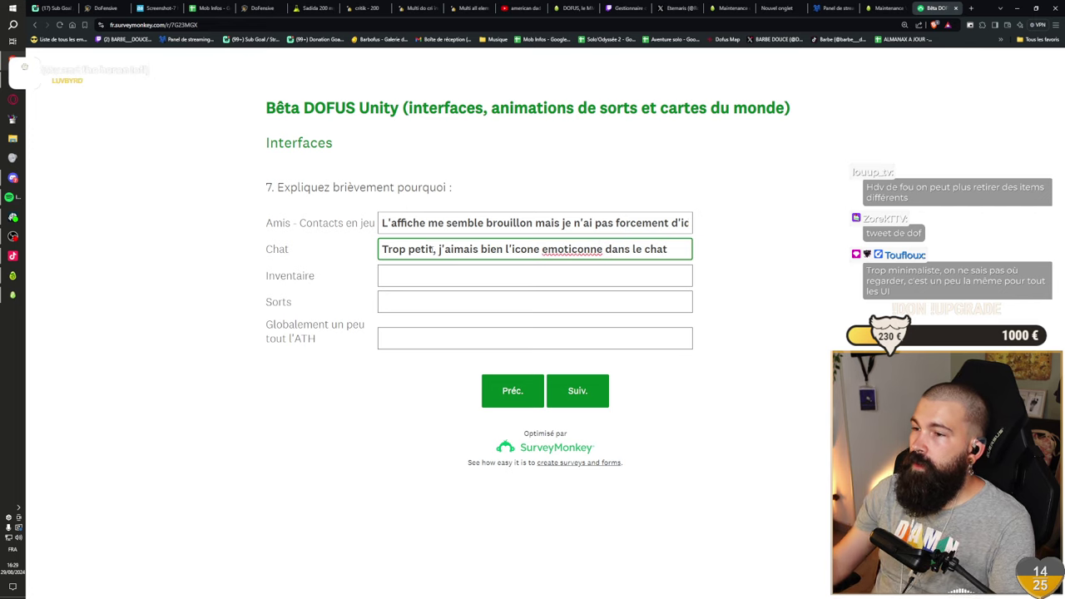
right_click(587, 251)
click(612, 268)
click(479, 272)
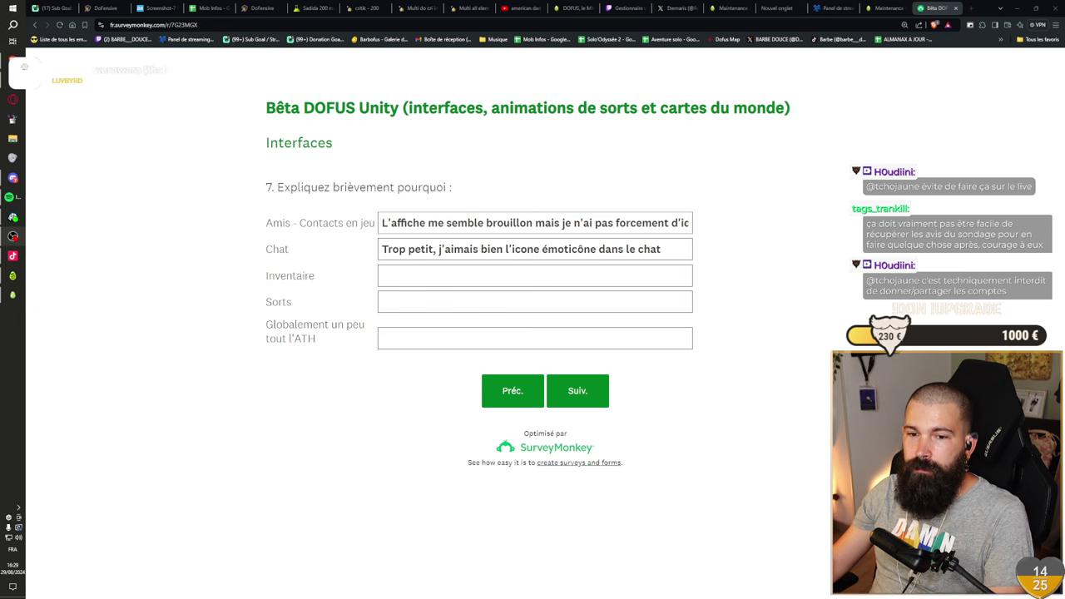
- Paste the prepared comment into the Sorts answer
click(407, 278)
click(400, 297)
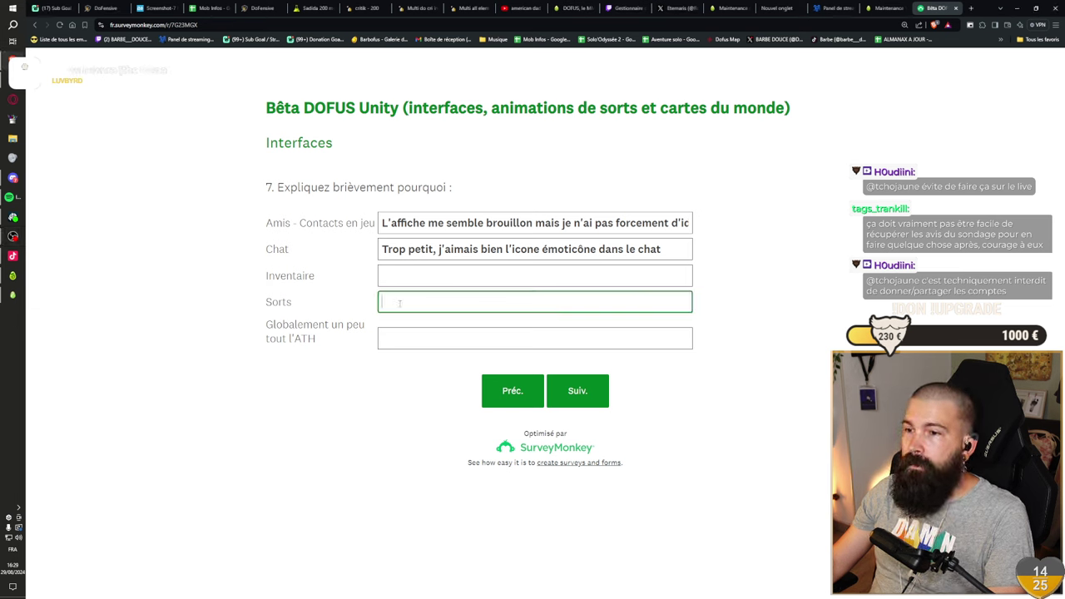
text(Trop minimaliste, on ne sais pas où regarder, c'est un peu la même pour tout les UI)
- Answer Inventaire with 'Je ne comprend l'interêt du graphique…', correcting caractéristique
click(398, 277)
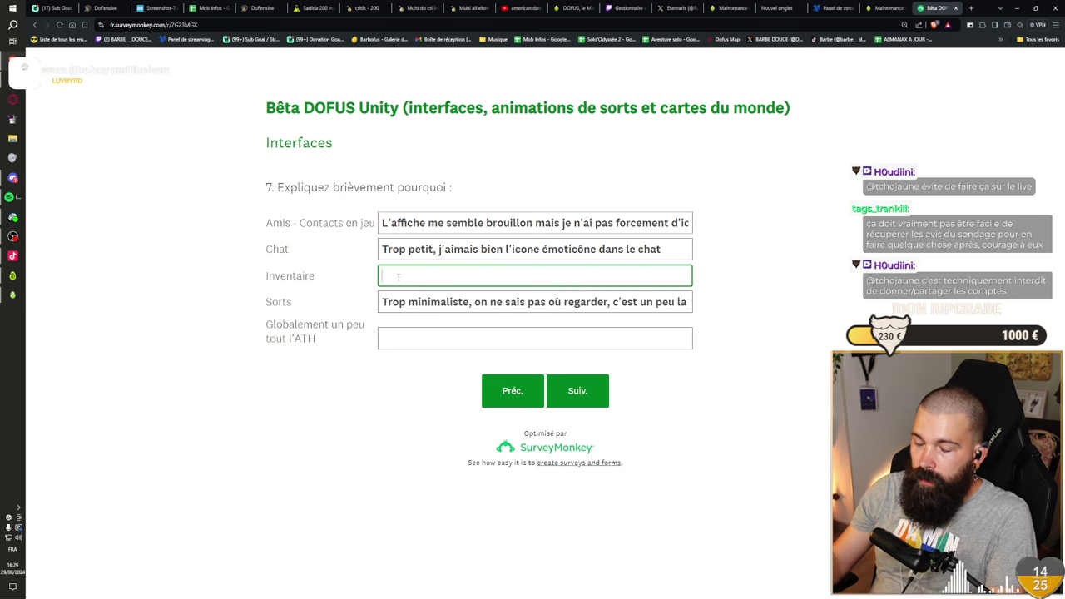
text(Je ne con)
key(BackSpace)
text(m)
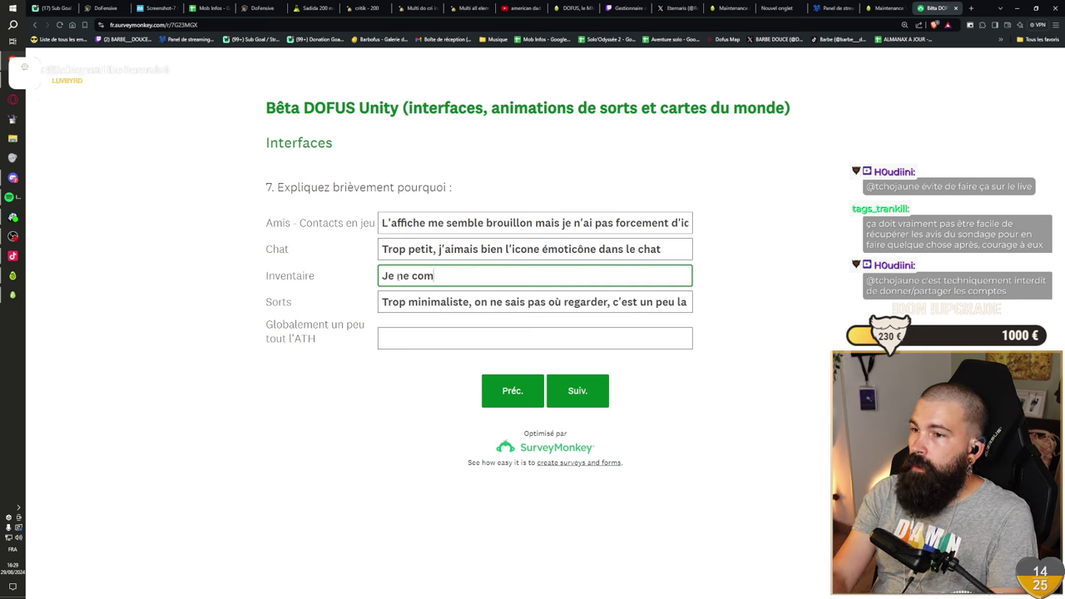
text(prend l'interêt du grap)
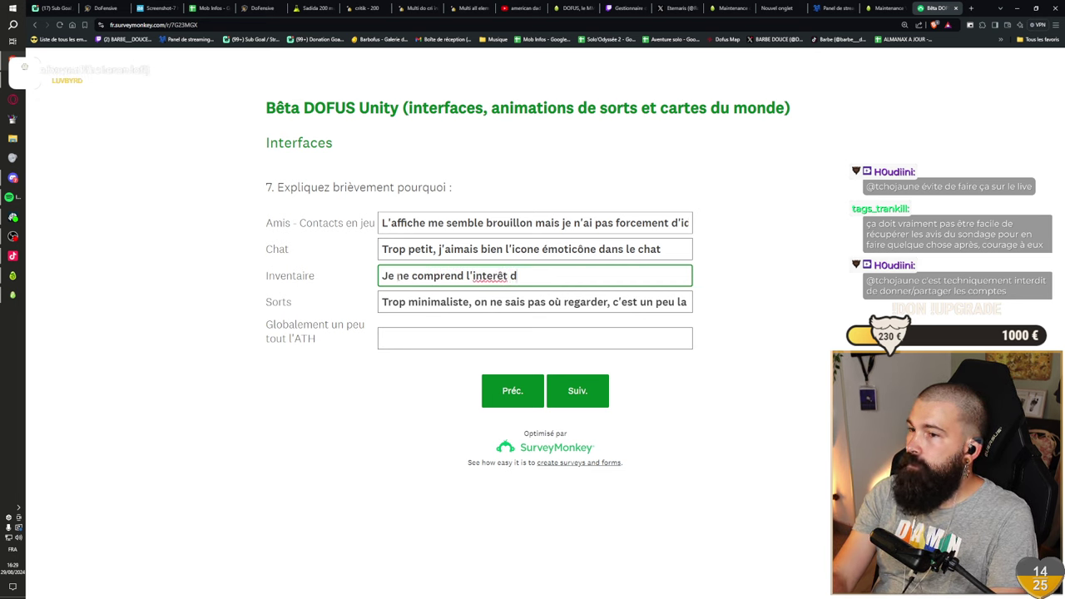
text(hique)
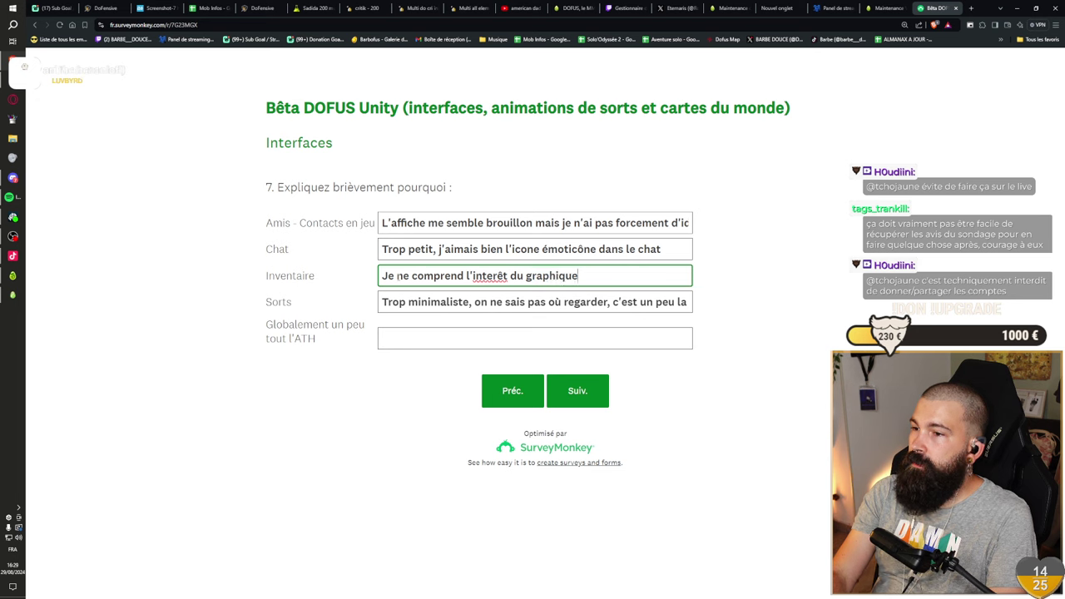
text( et pourquo)
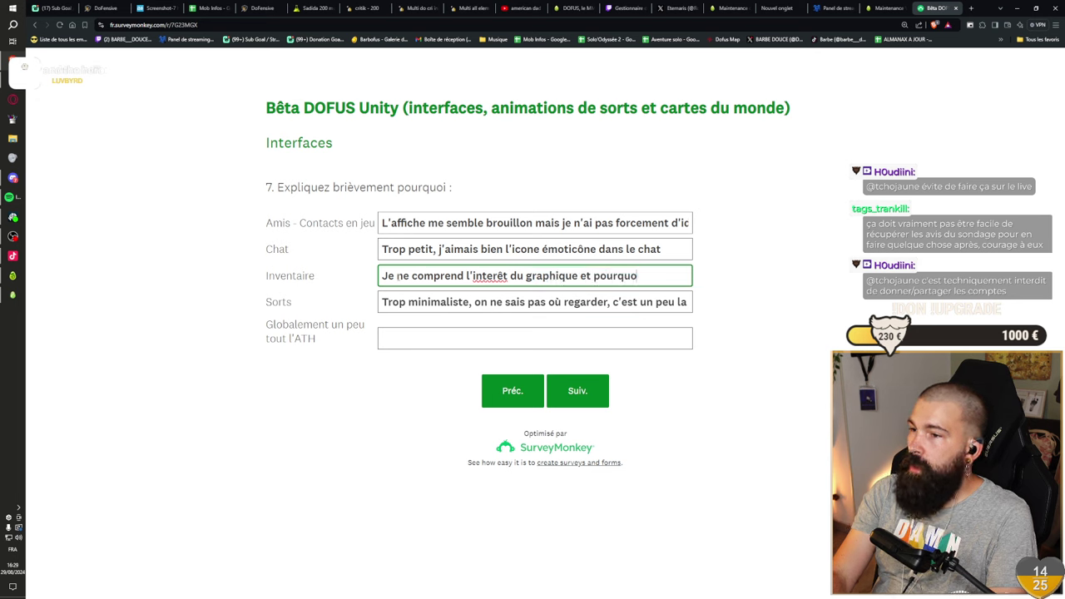
text(i on y re)
text(t)
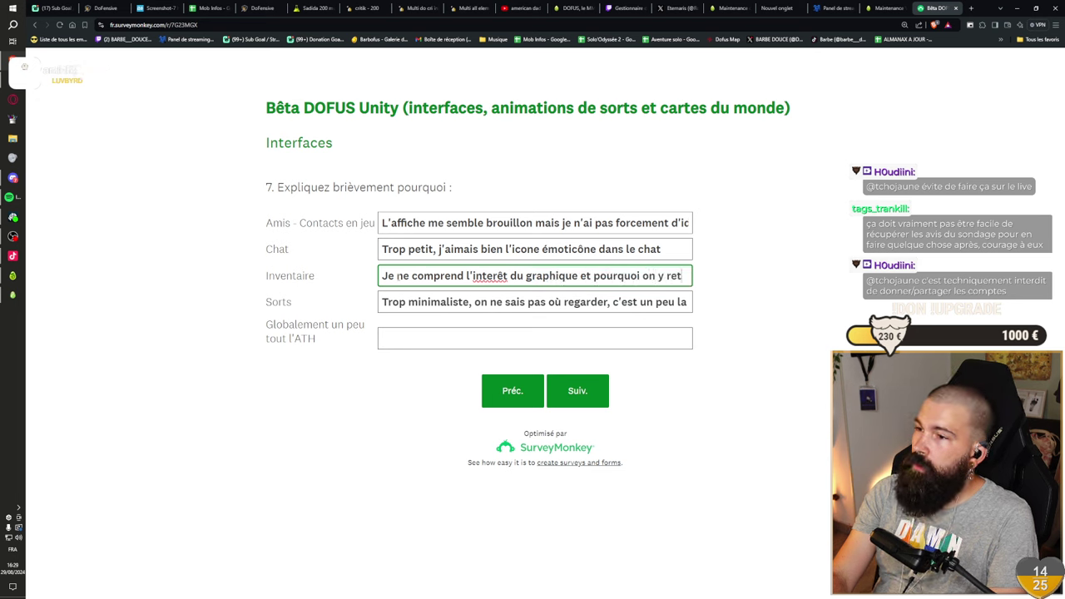
text(ro)
key(BackSpace)
key(BackSpace)
text(rouve)
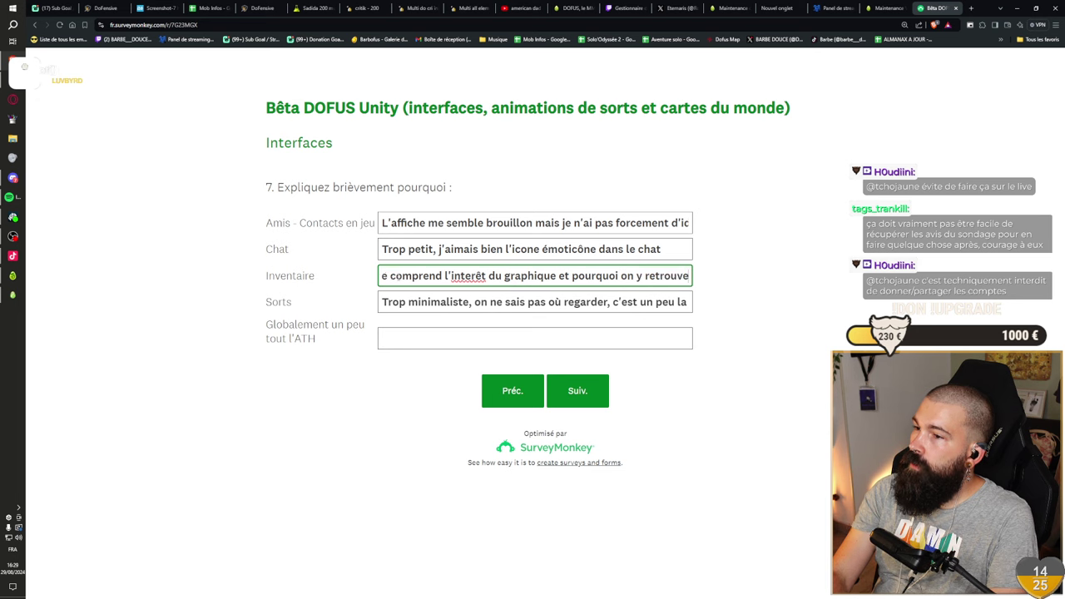
text( autre chose que des ca)
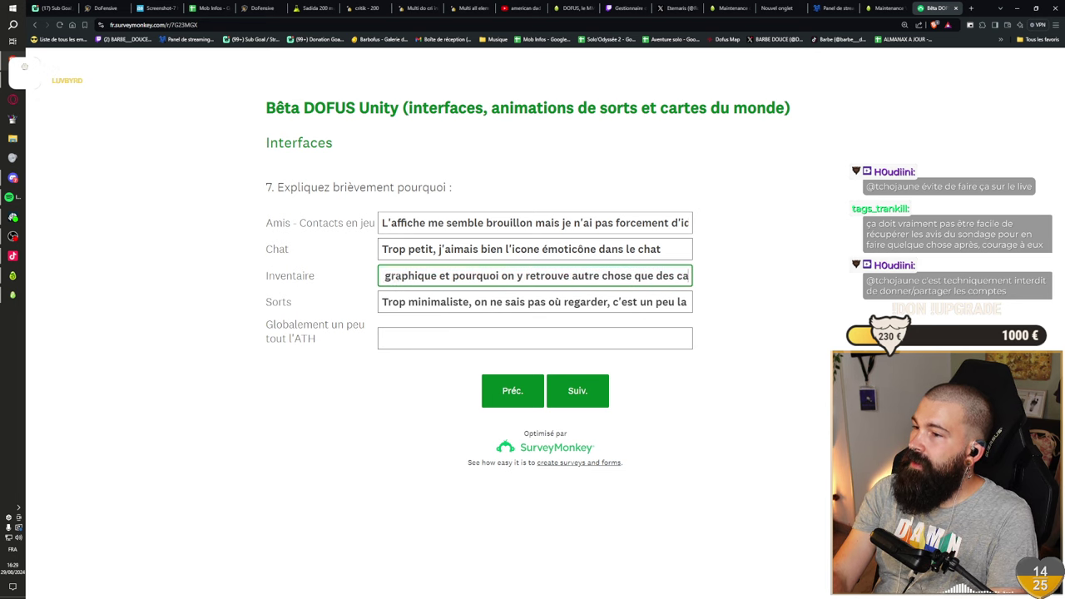
text(racterisqu)
key(BackSpace)
key(BackSpace)
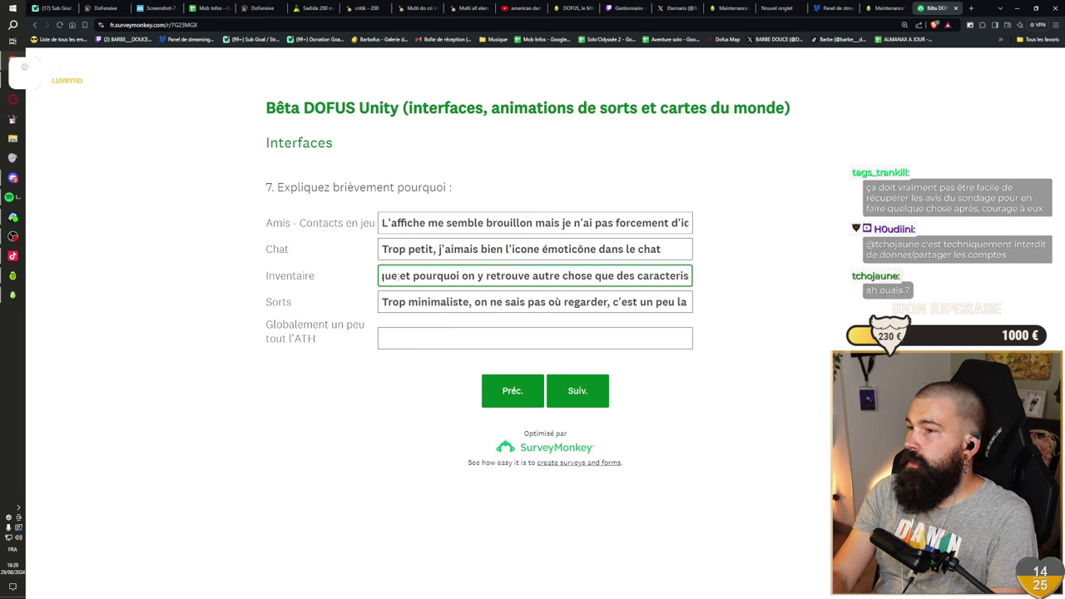
key(BackSpace)
text(sti)
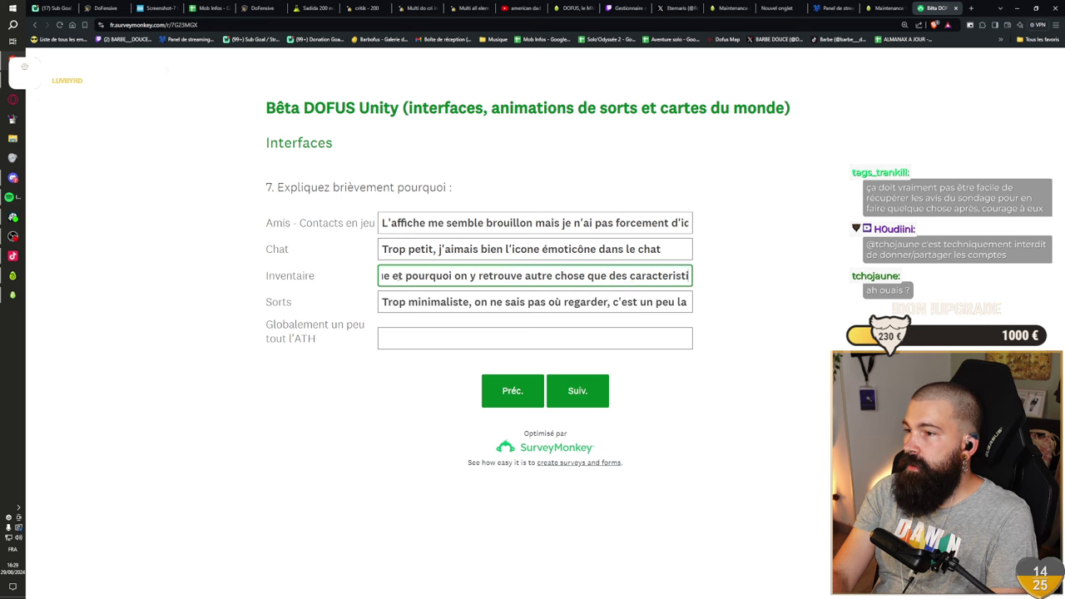
text(que)
right_click(635, 275)
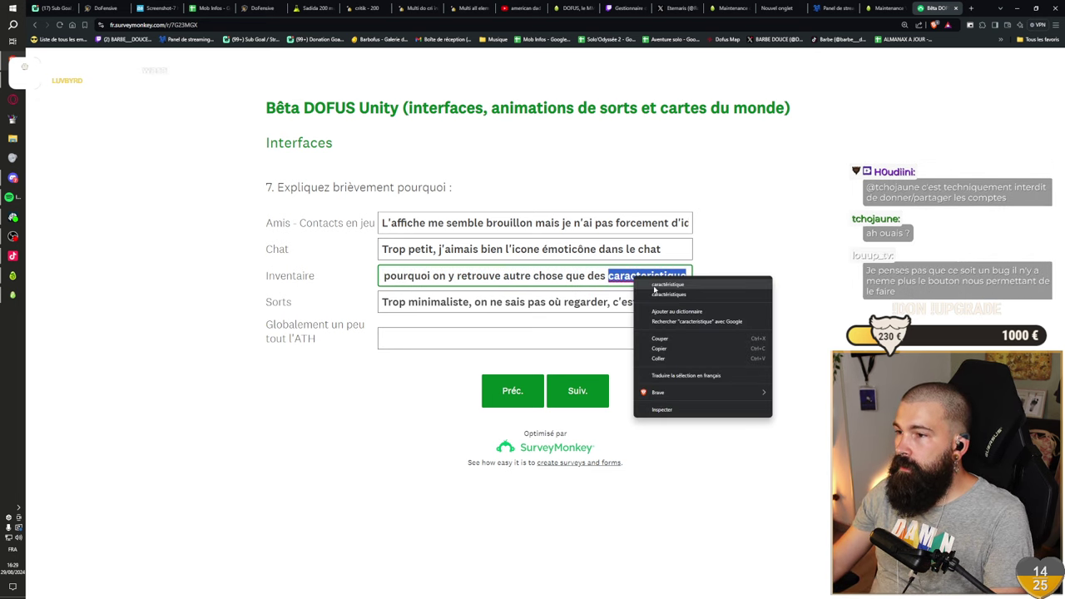
click(637, 293)
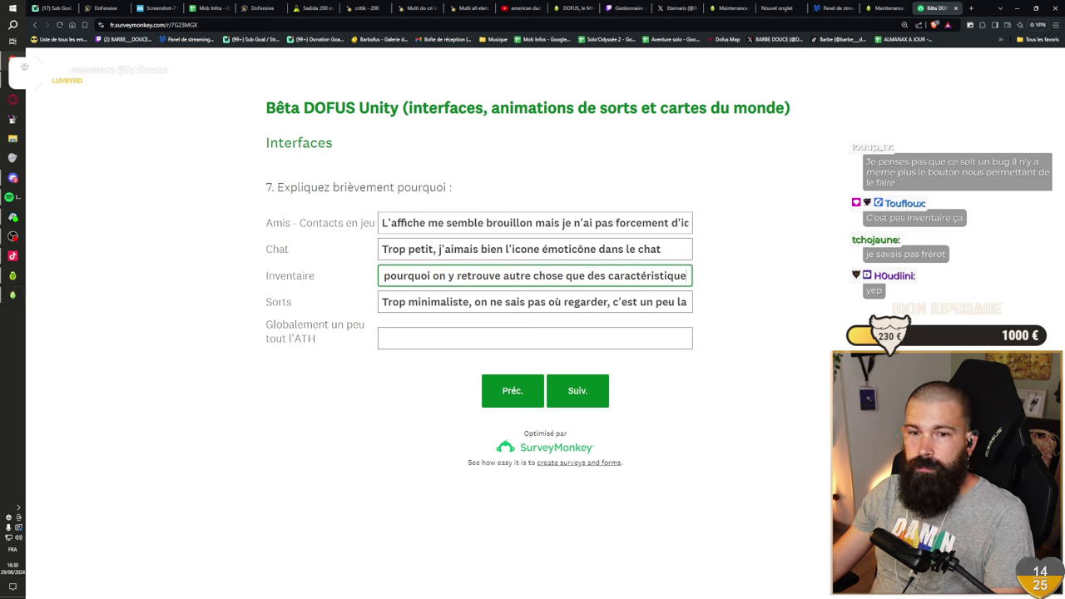
- Paste the same comment into the Globalement answer and continue to the next page
click(412, 333)
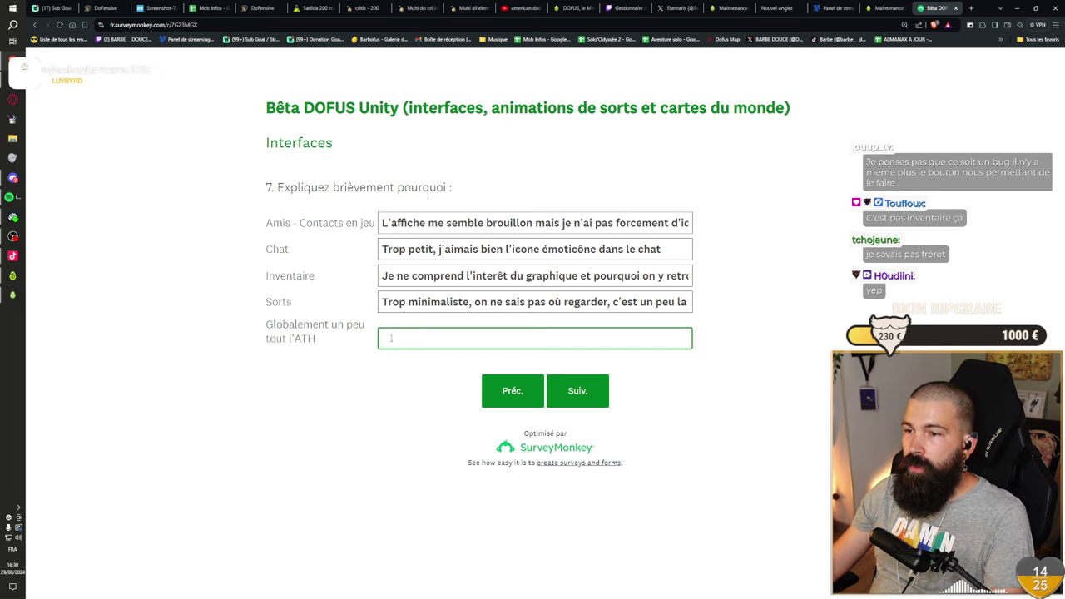
key(ctrl+v)
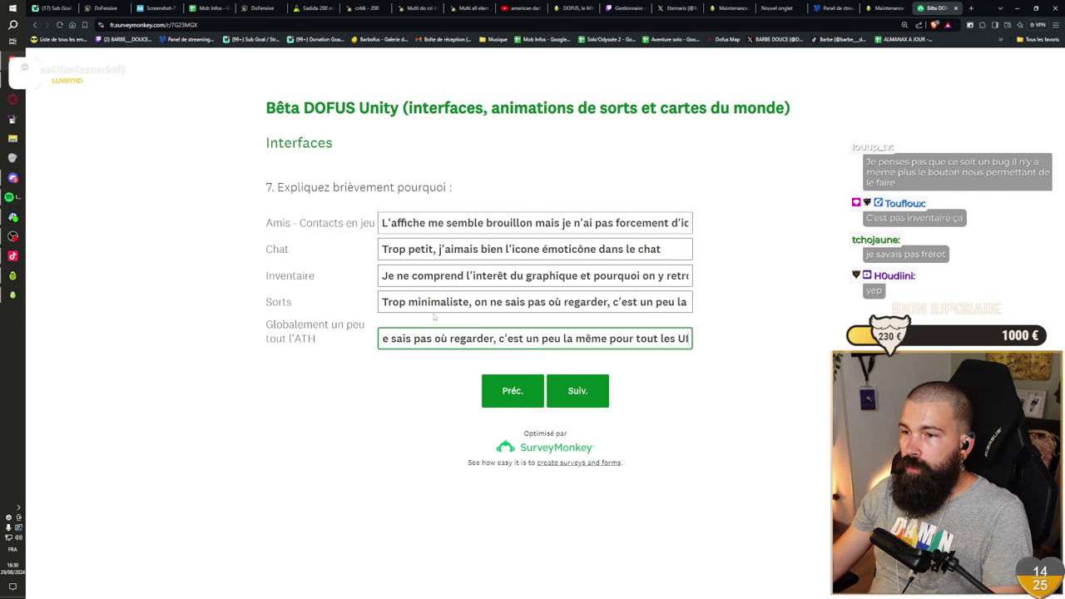
click(439, 369)
- Answer J'aime beaucoup for the spell-animation question 8
click(572, 395)
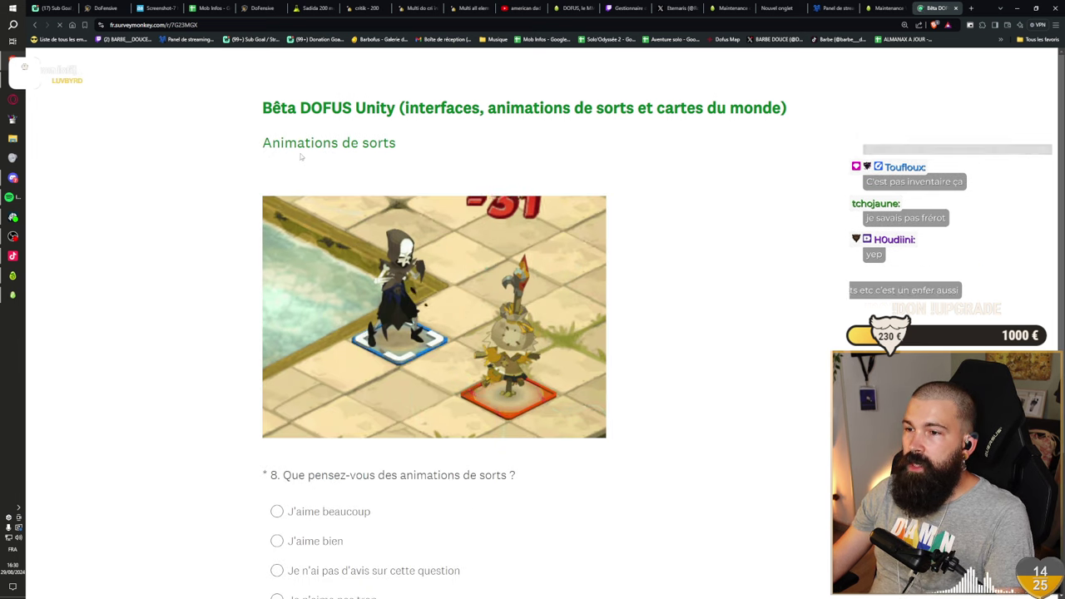
scroll(341, 332, down, 2)
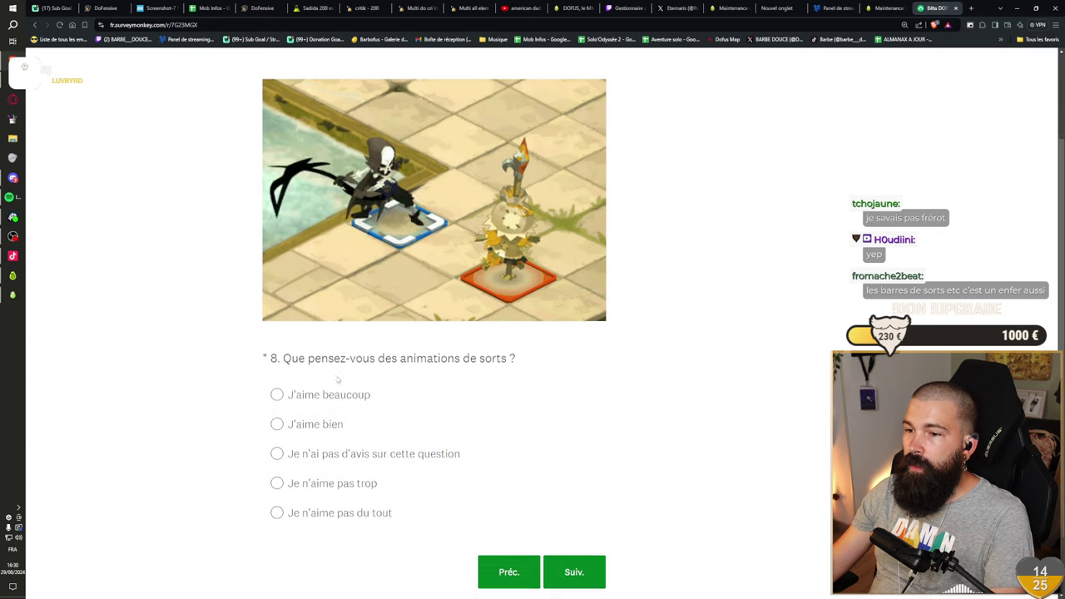
click(279, 387)
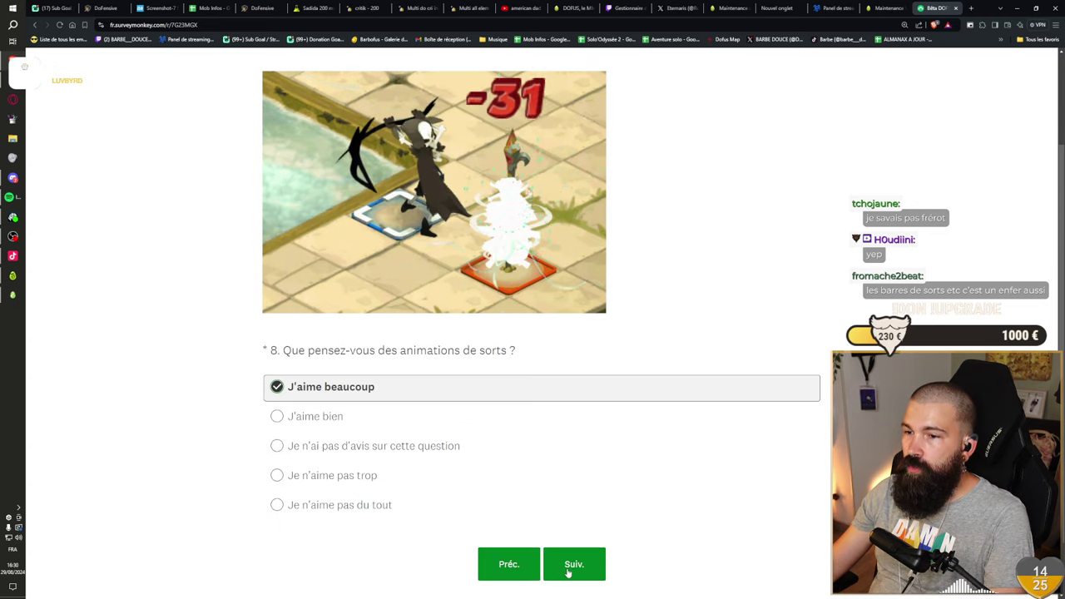
click(573, 564)
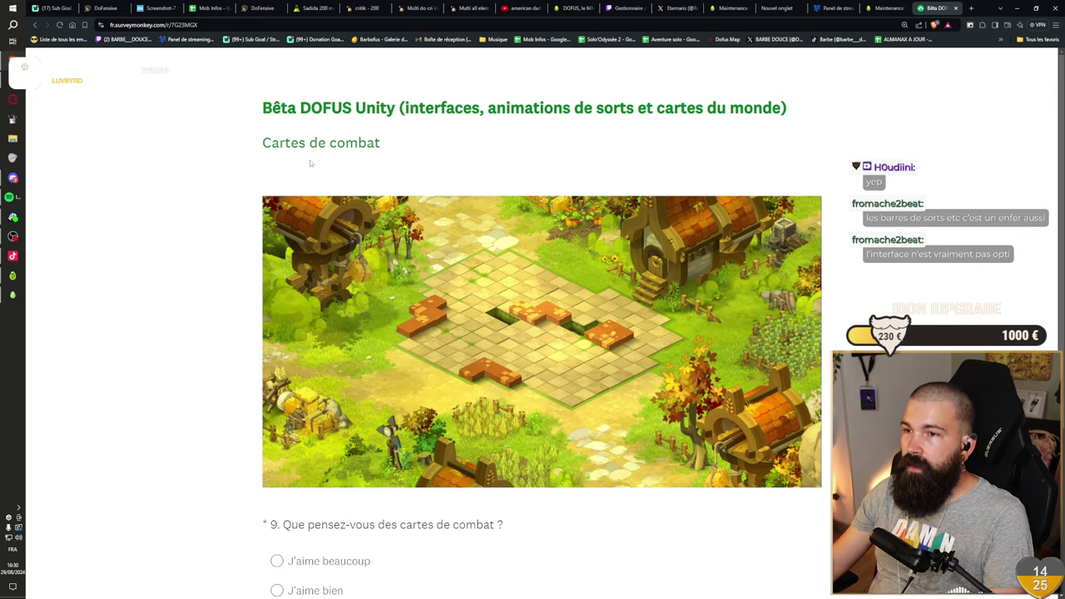
- Answer J'aime beaucoup for the combat-map question 9 and continue to Conclusion
scroll(332, 153, down, 1)
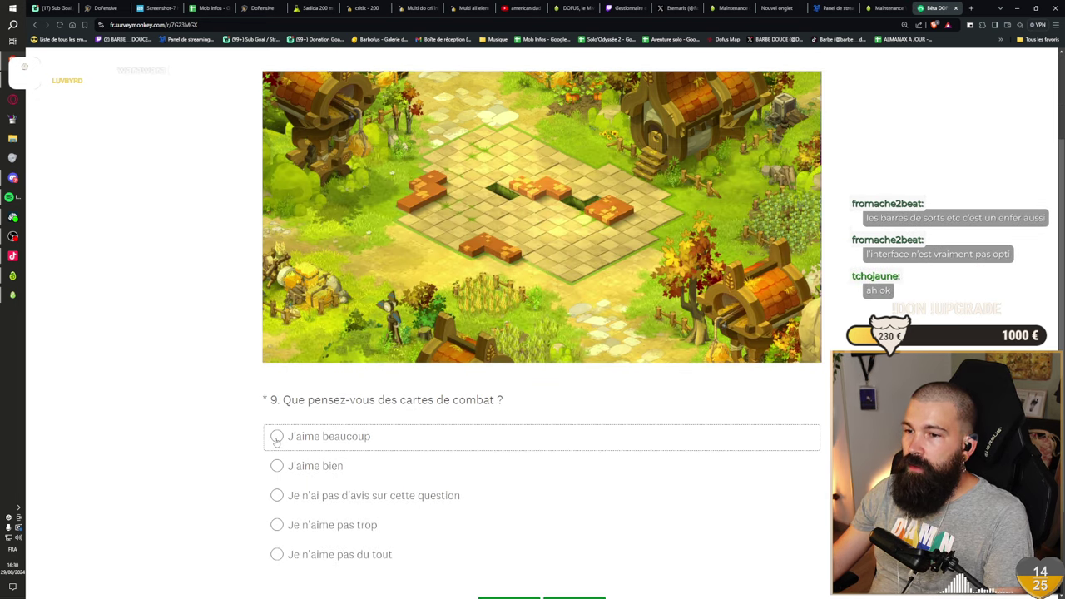
click(317, 435)
click(566, 491)
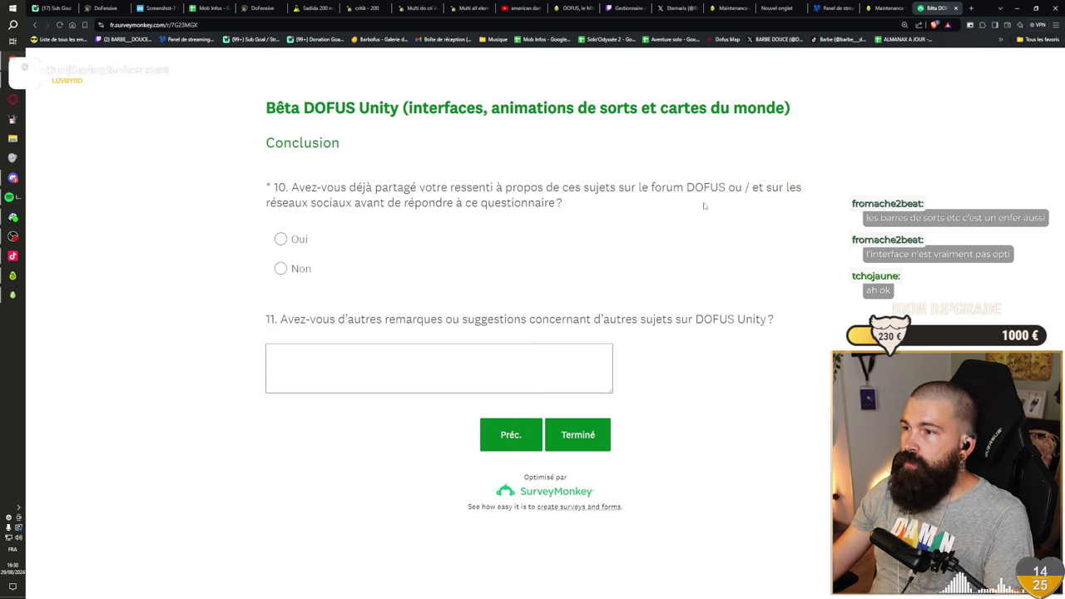
- Answer Oui to question 10 and start a remark about missing DOFUS 2.0 options
click(280, 240)
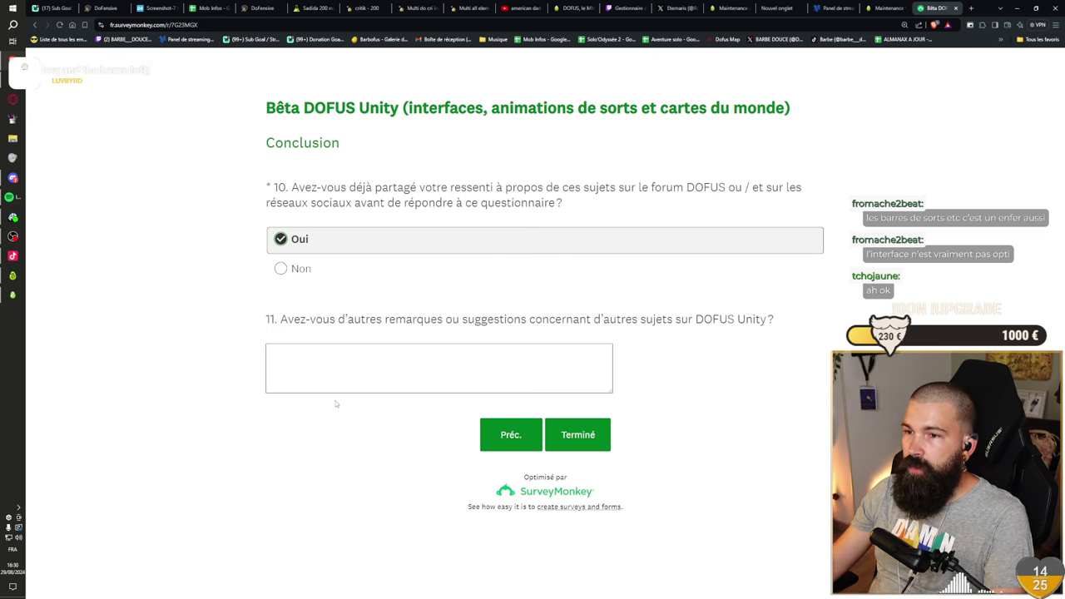
click(535, 356)
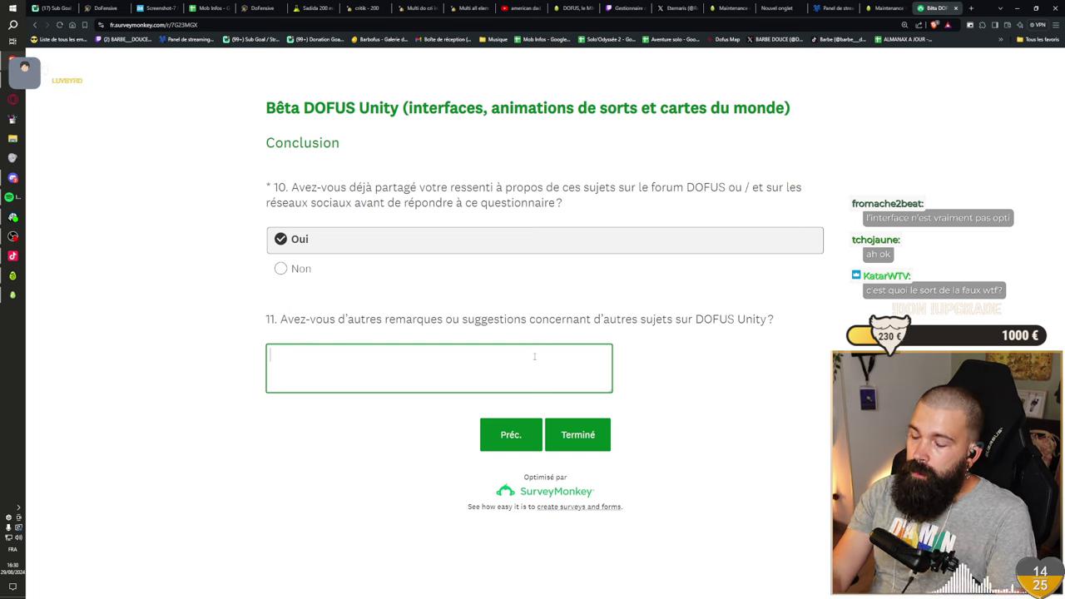
text(Il manque pas mal de petite)
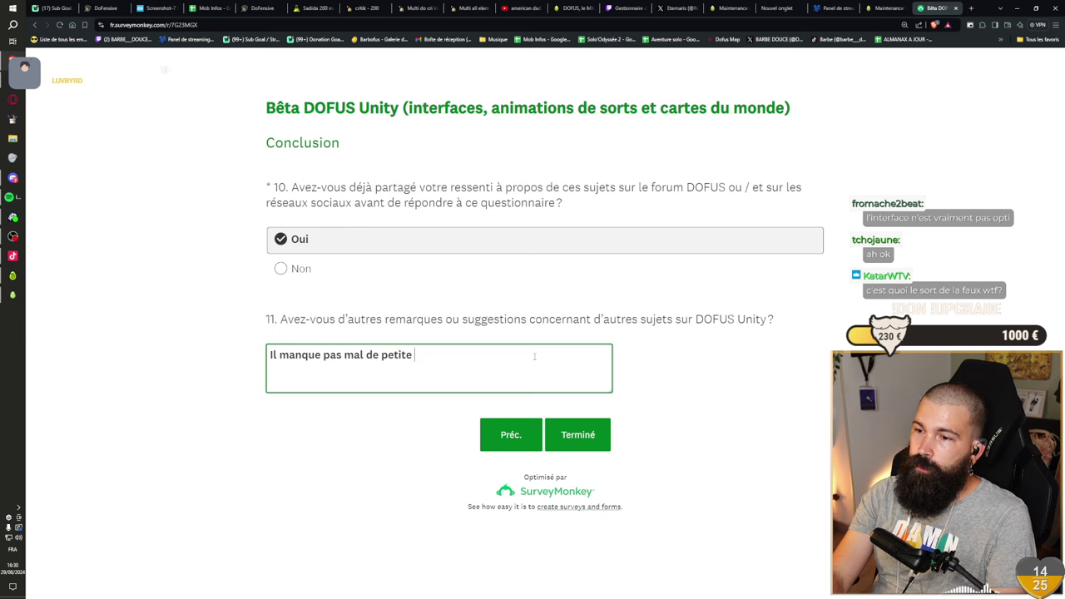
text(options qu'on a)
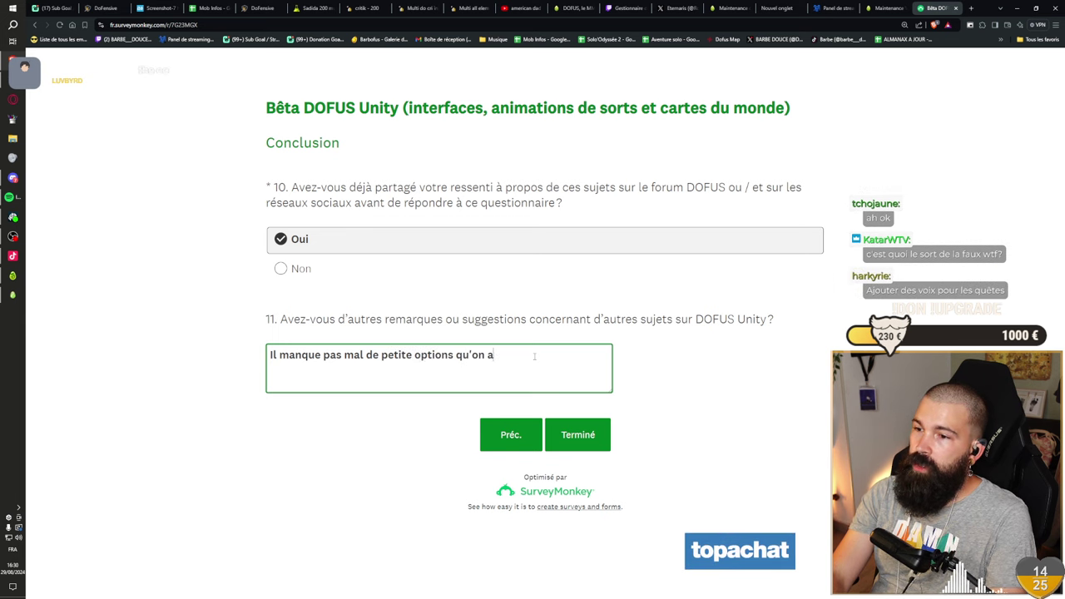
text(imait sur DOFUS)
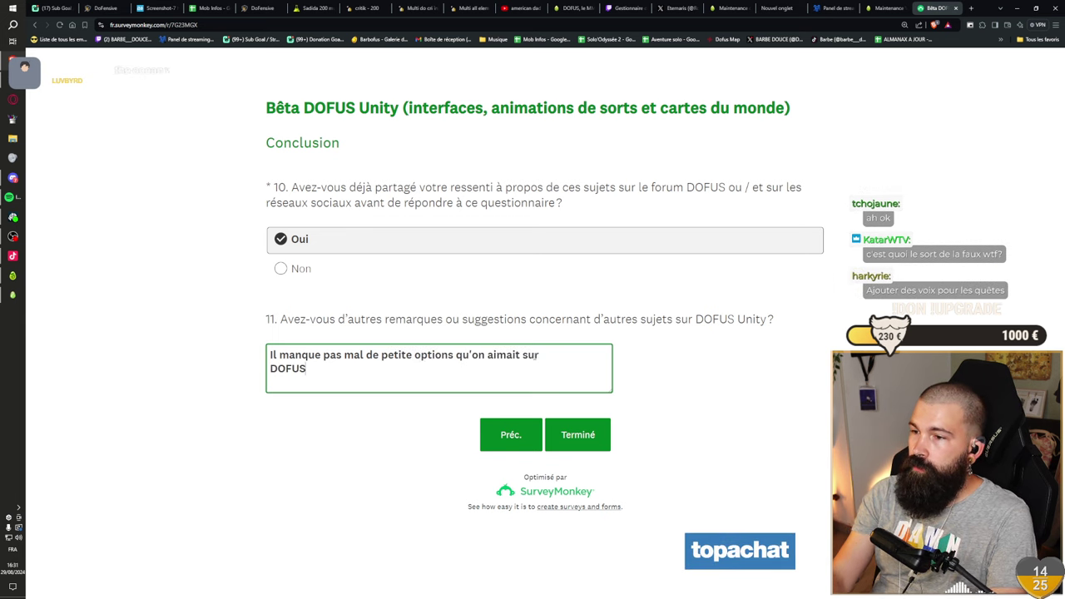
text( 2.0 comme ne)
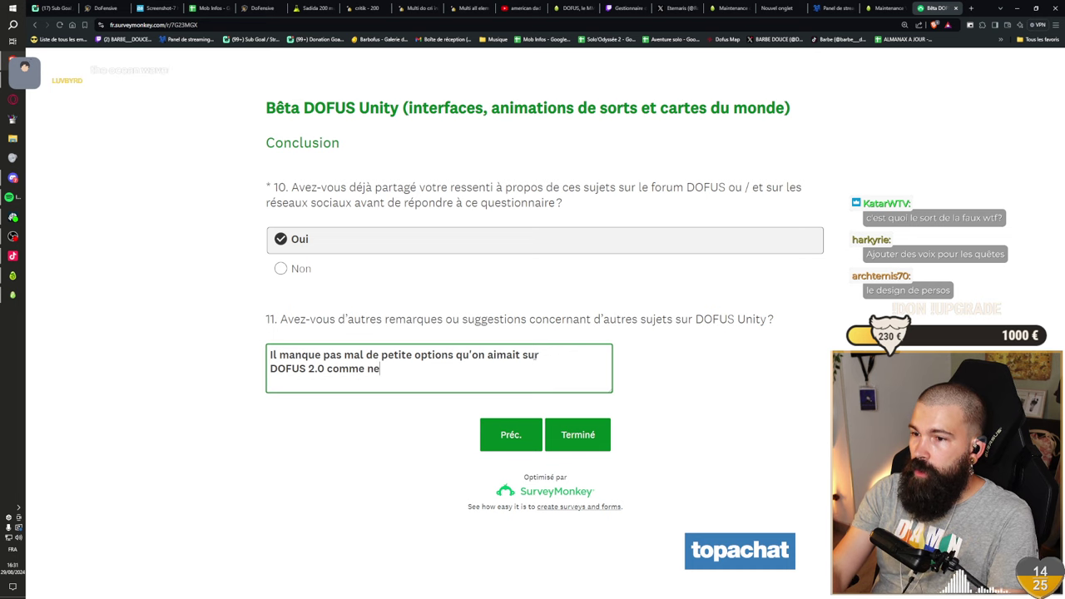
text( pas avoir besoin de cliquer)
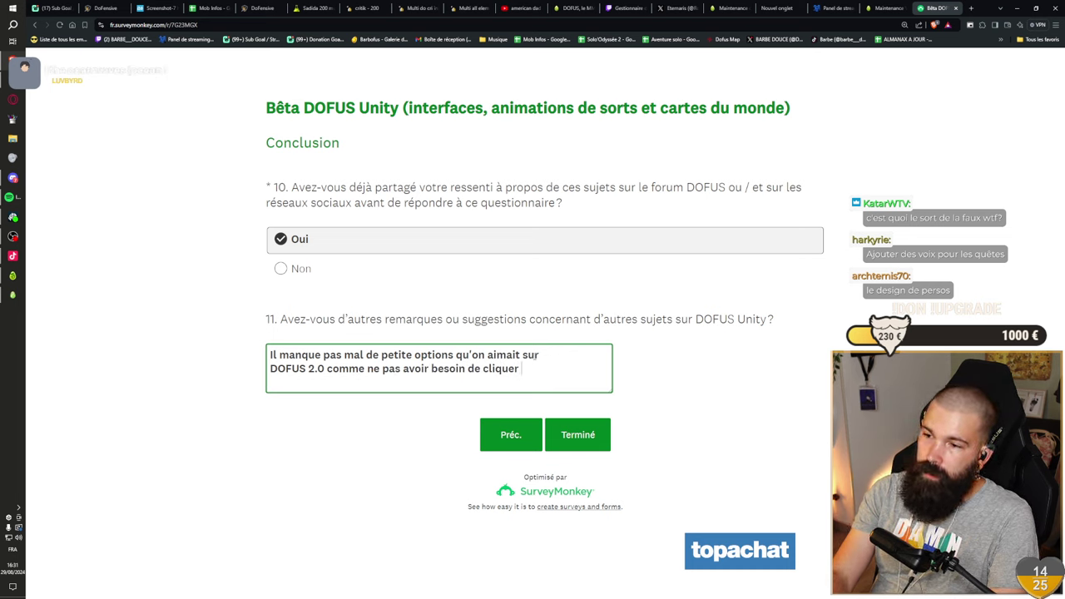
text( dnas)
key(BackSpace)
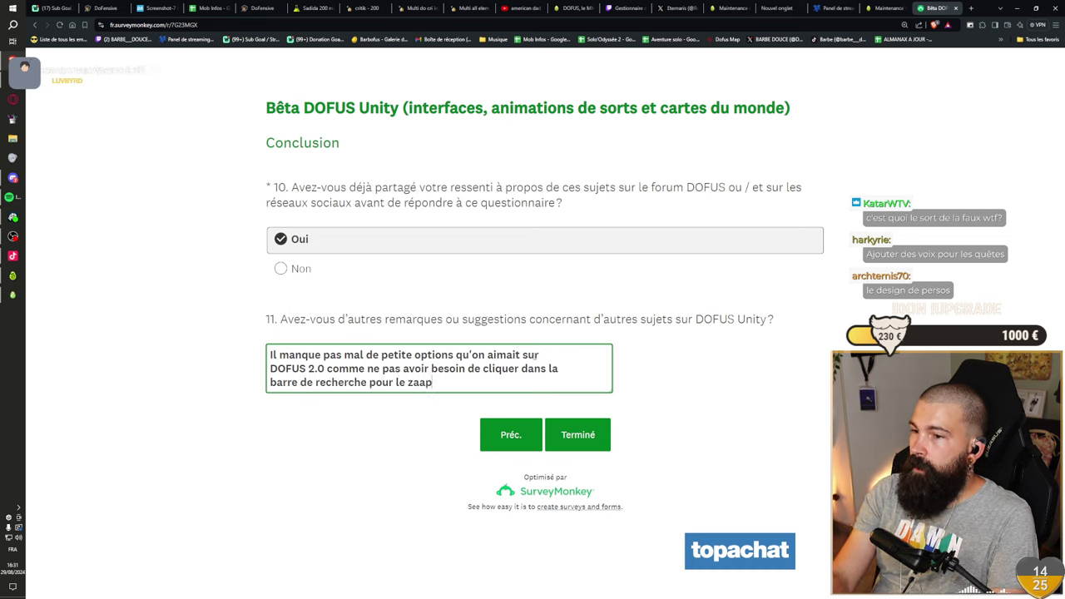
text(, et certaine )
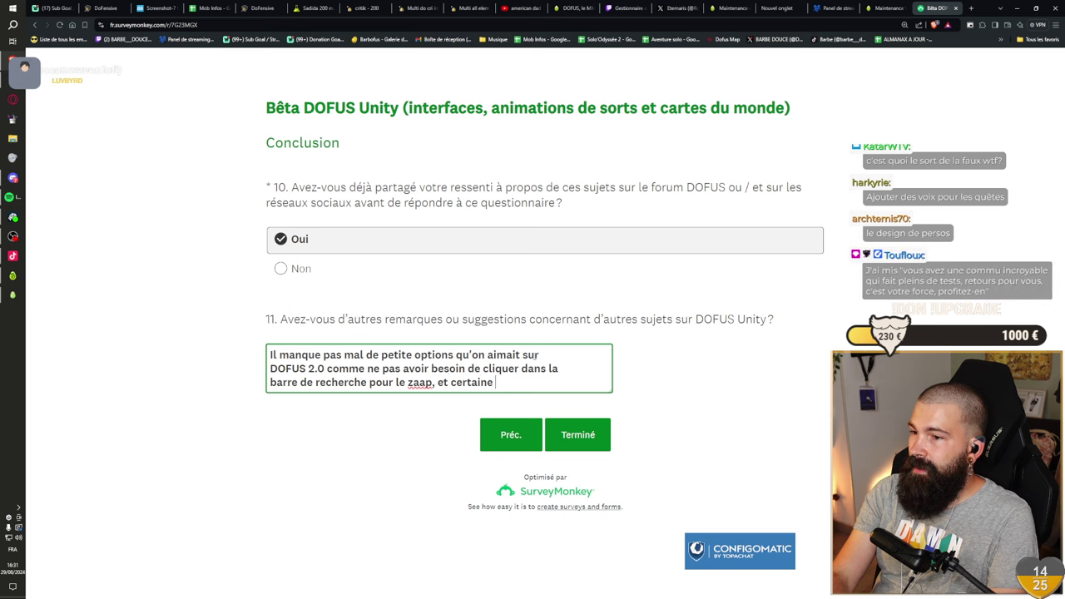
text(autre choses.)
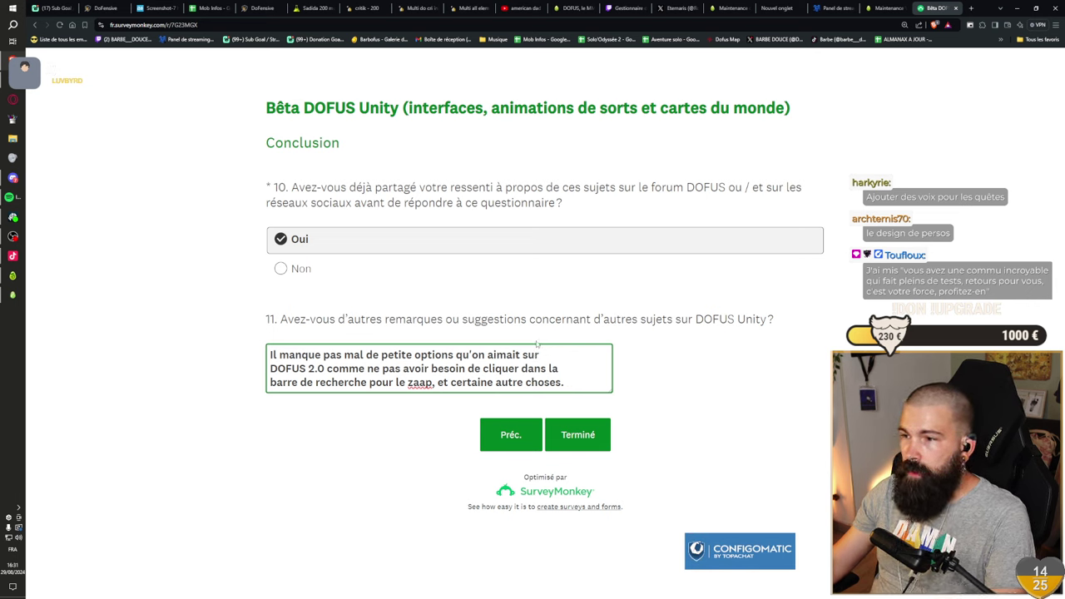
- Add a line asking to centralise DOFUS obtention as main quests (cawotte, dokoko, veilleurs, emeraude…)
key(Return)
text(J)
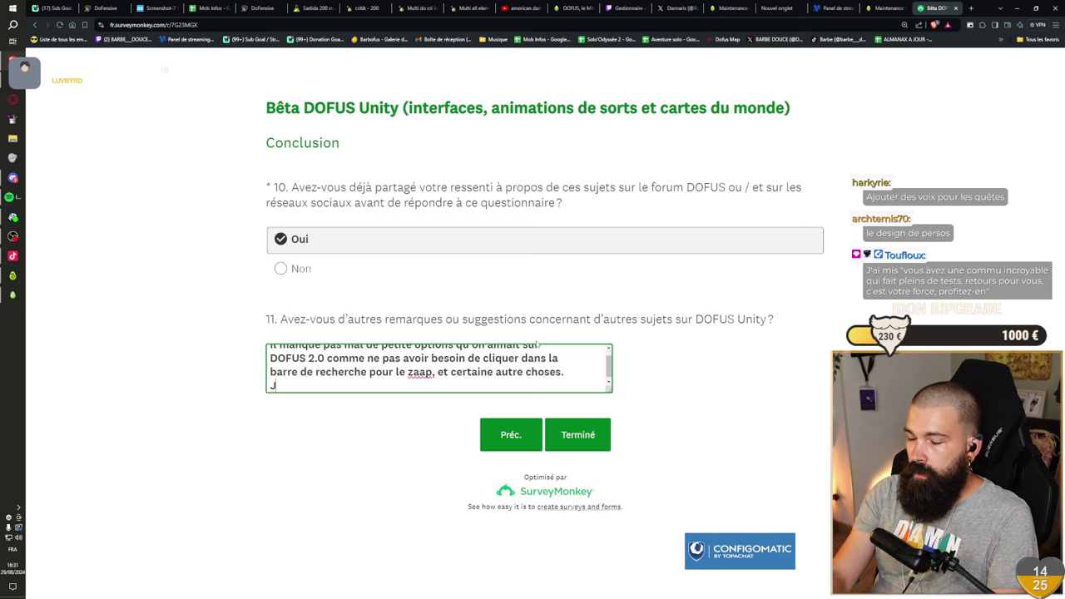
text('aimerais)
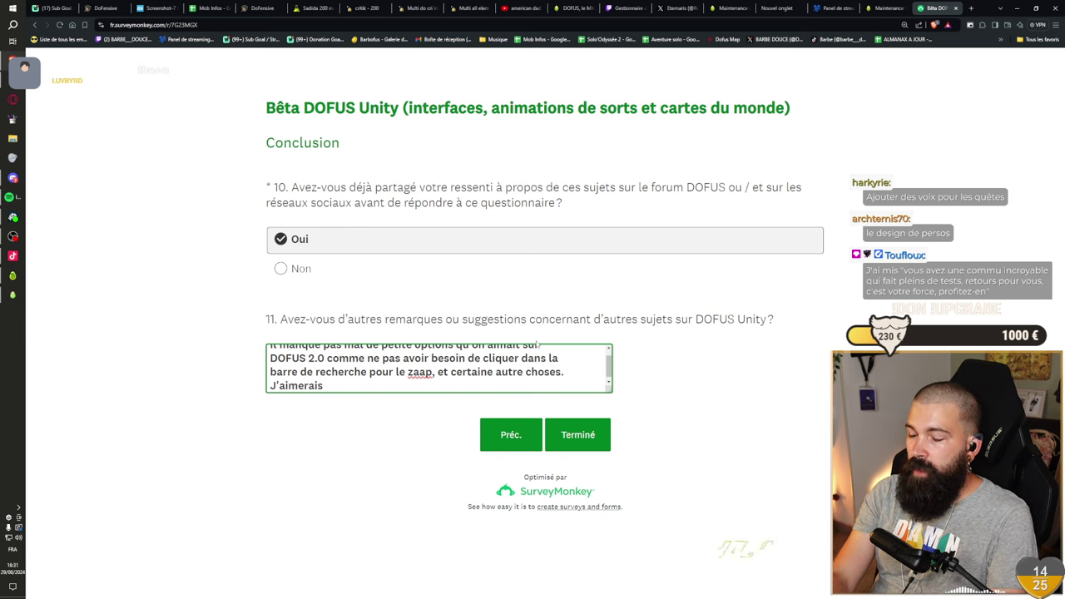
text( qu'on central)
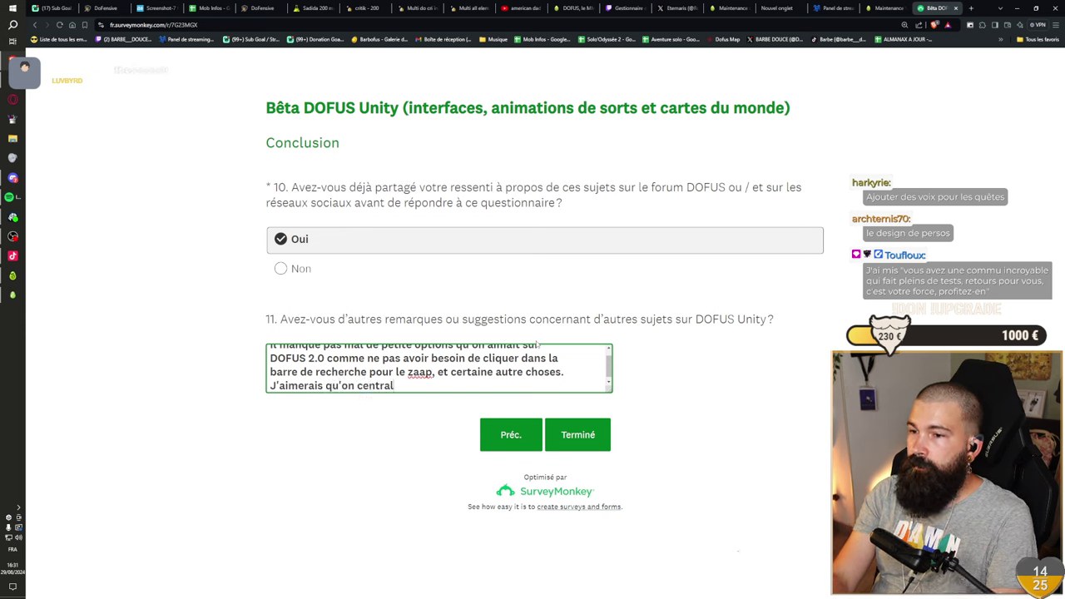
text(ise l'o)
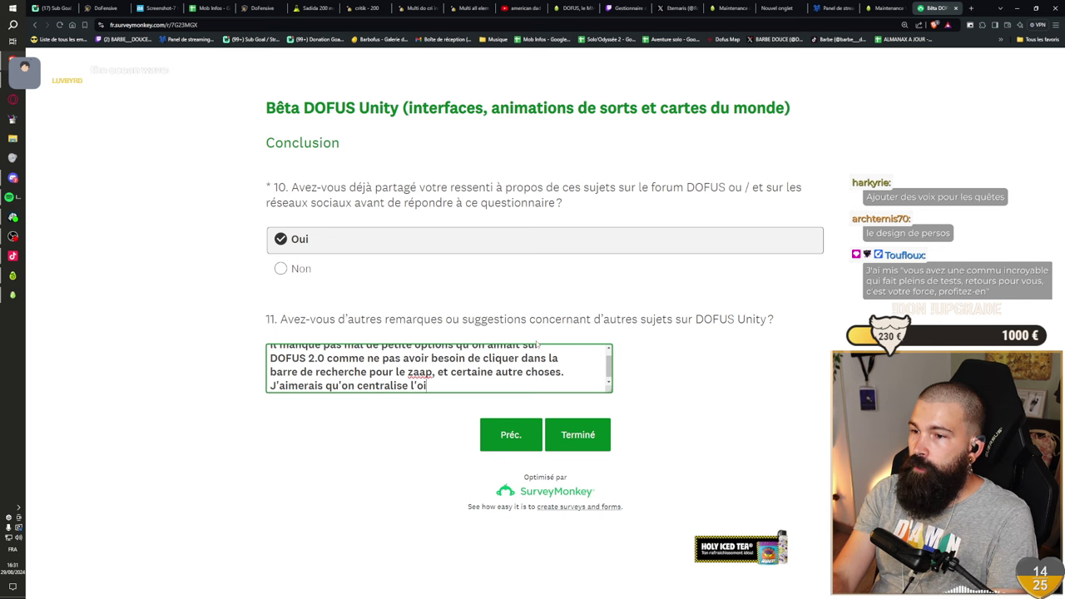
text(ptenti)
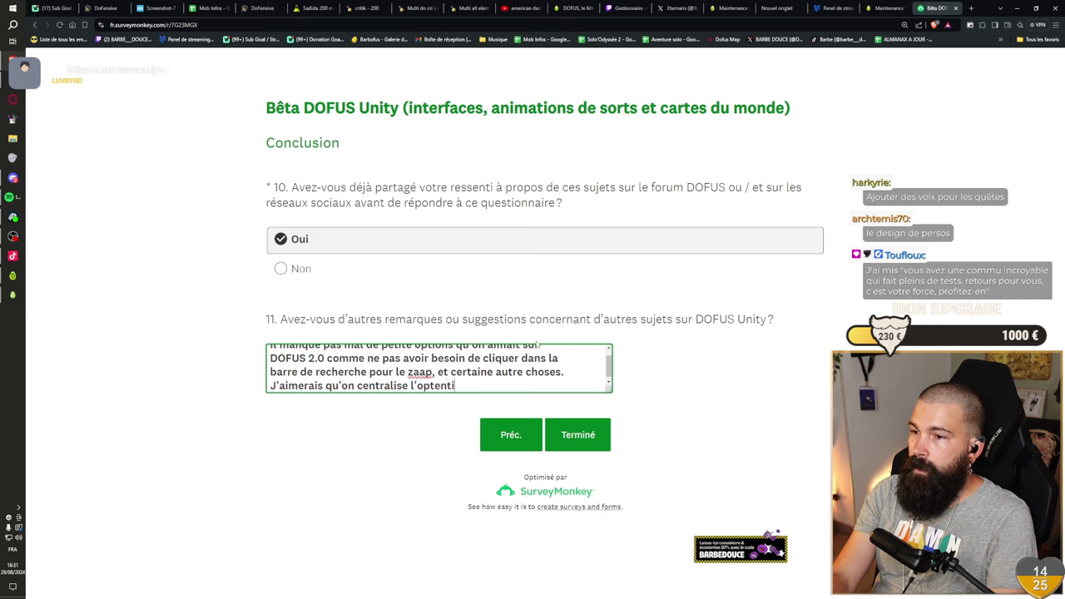
text(on des DOFUS com)
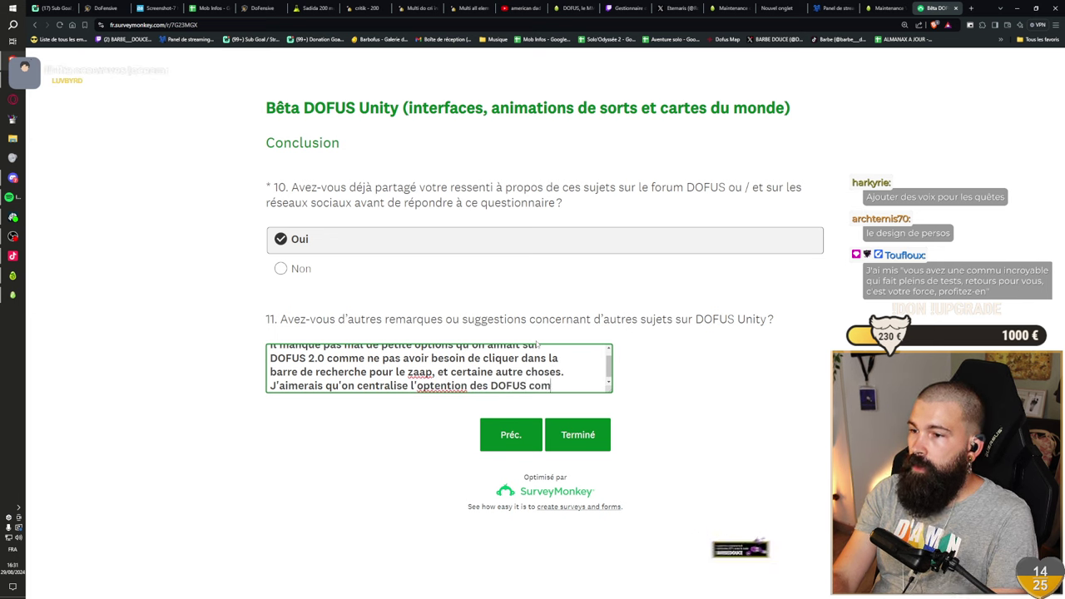
text(me quêtes princip)
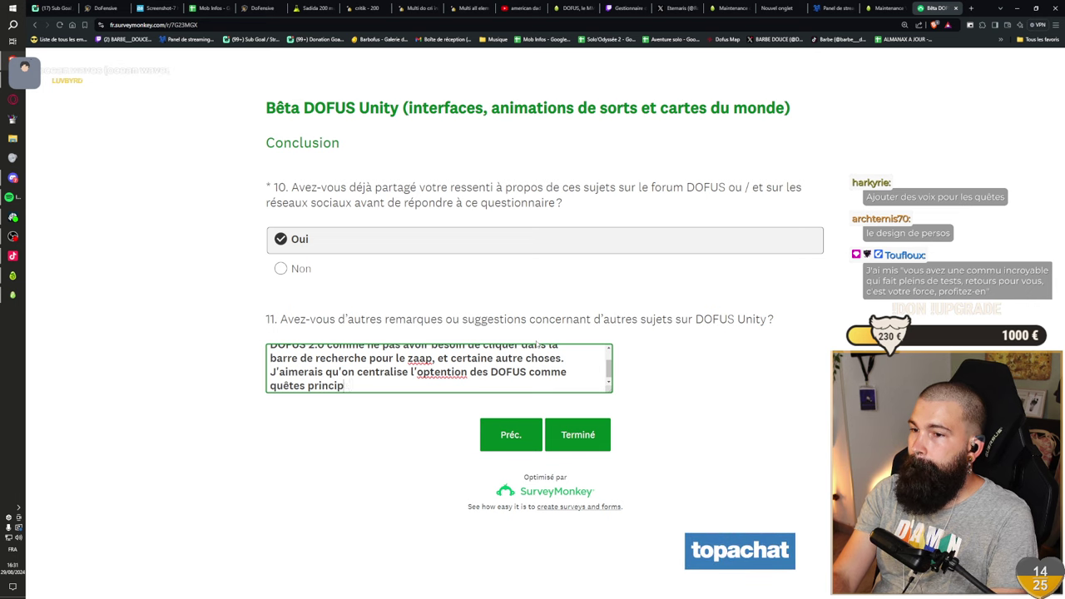
text(al dans l'ordre là : argenté,)
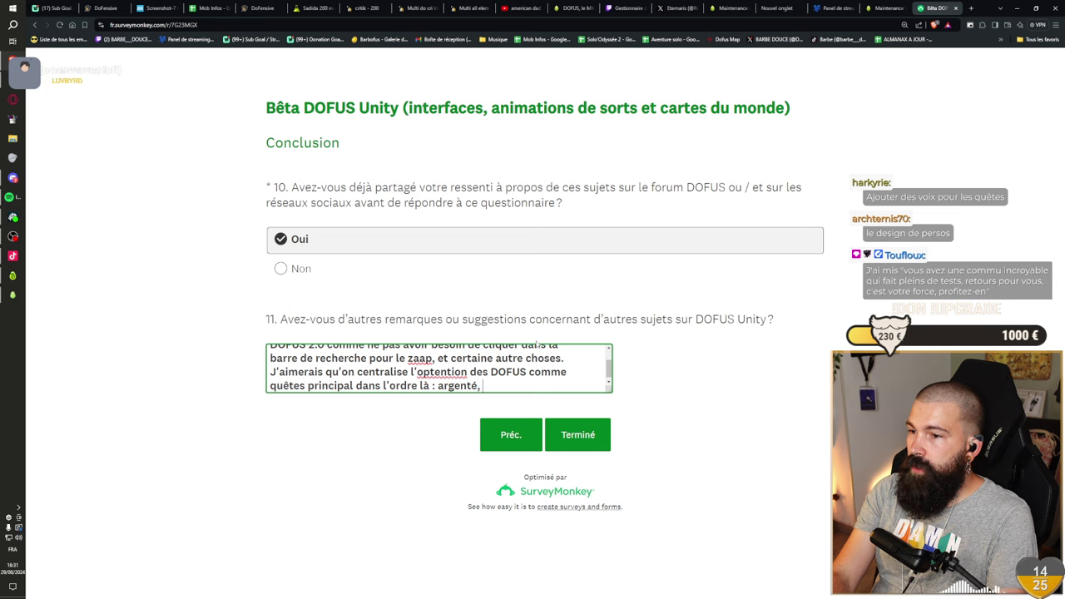
text( cawotte, )
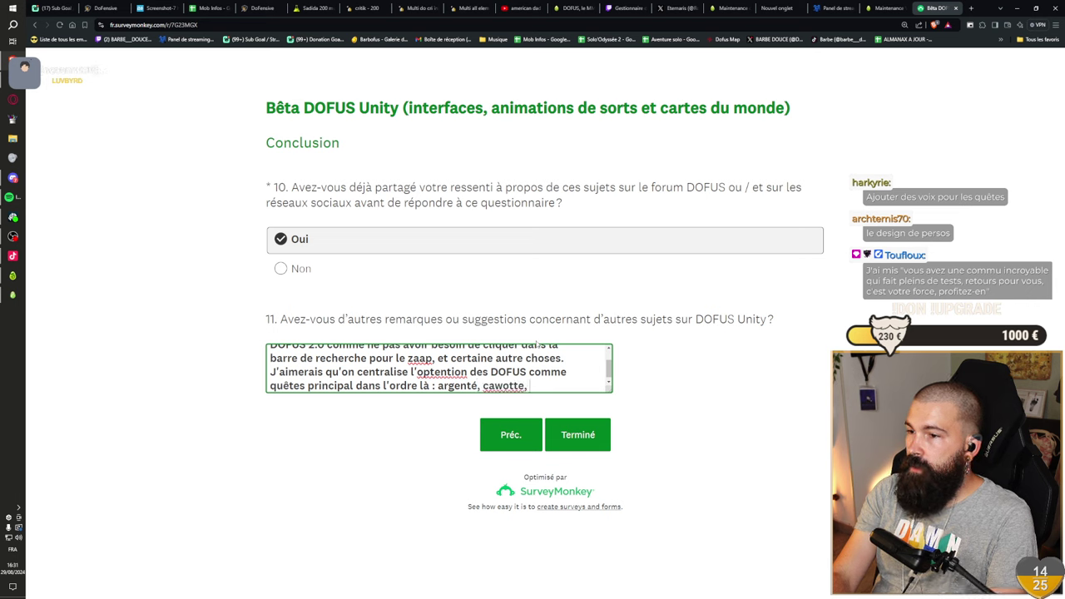
text(dokoko, )
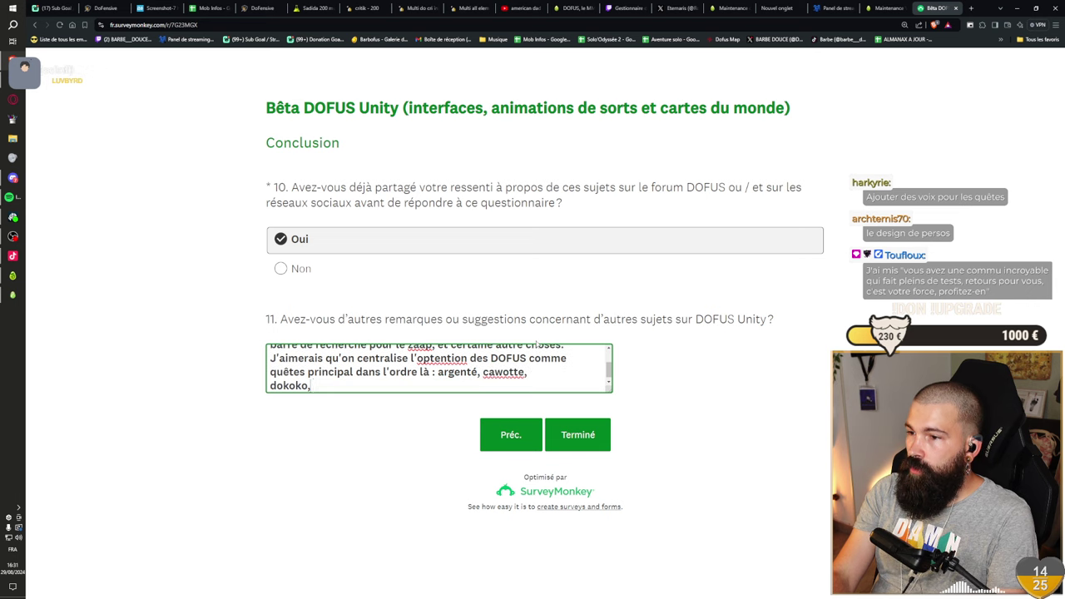
text(veilleurs, emeraude)
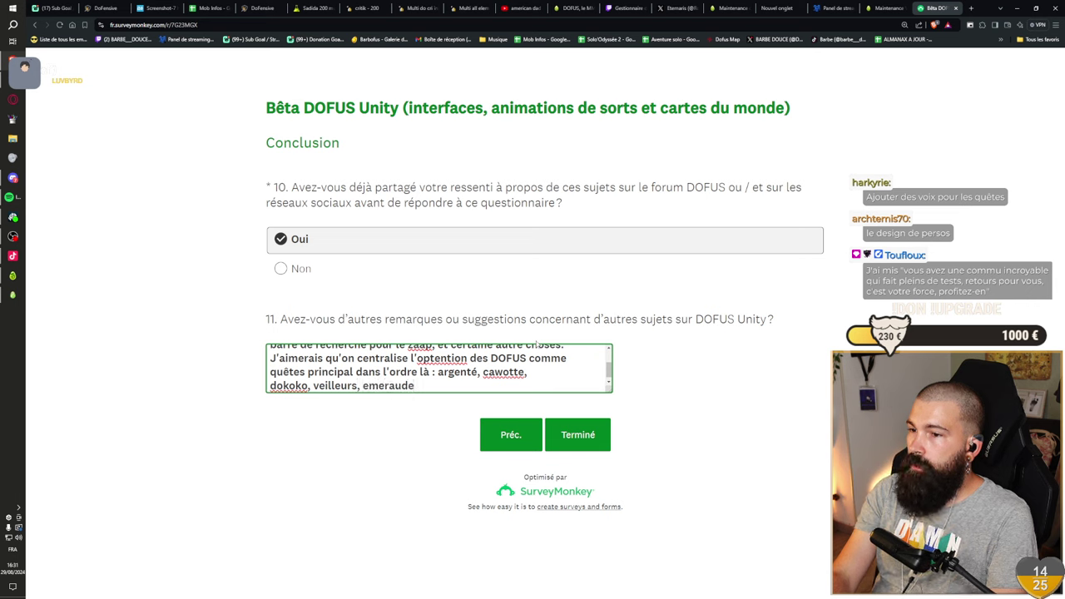
text(, pourpre, turquoise, ddg ect)
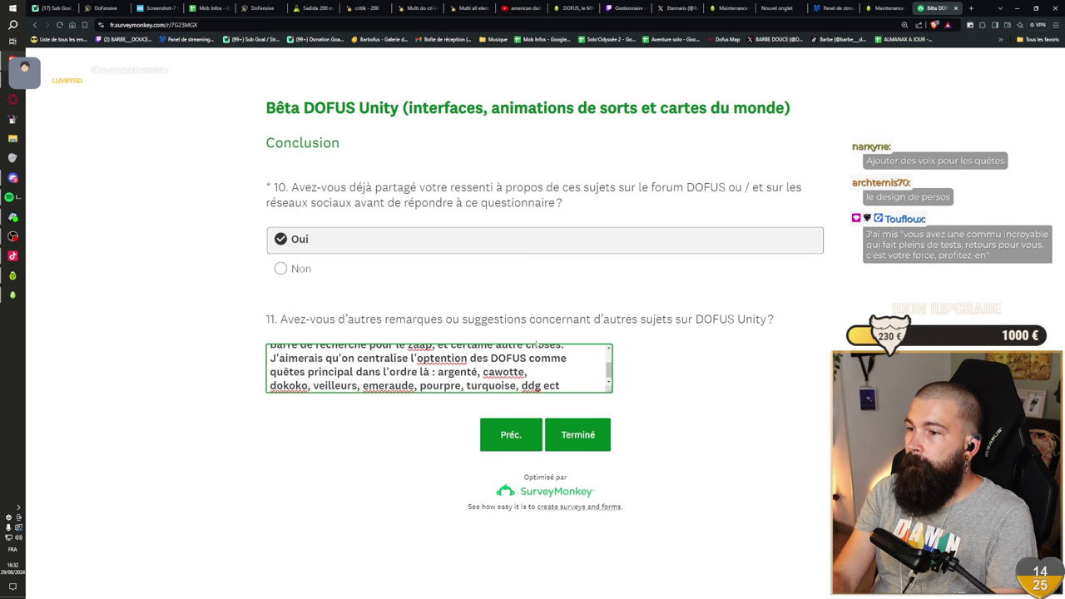
- Begin a new sentence about a main storyline and correct optention to obtention
text(.)
key(Return)
text(L)
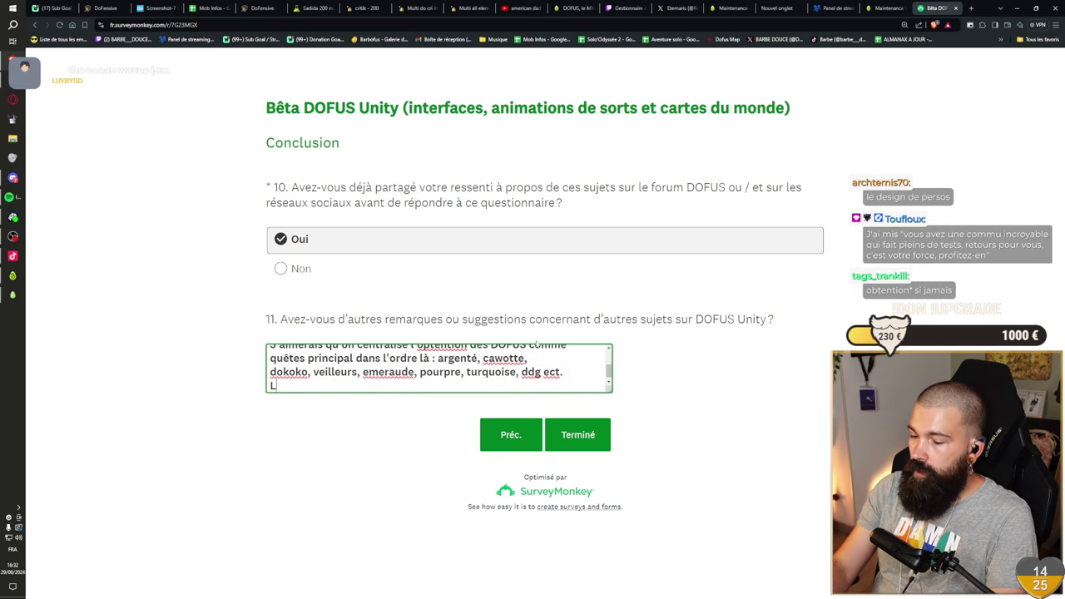
text(e tourtt dans)
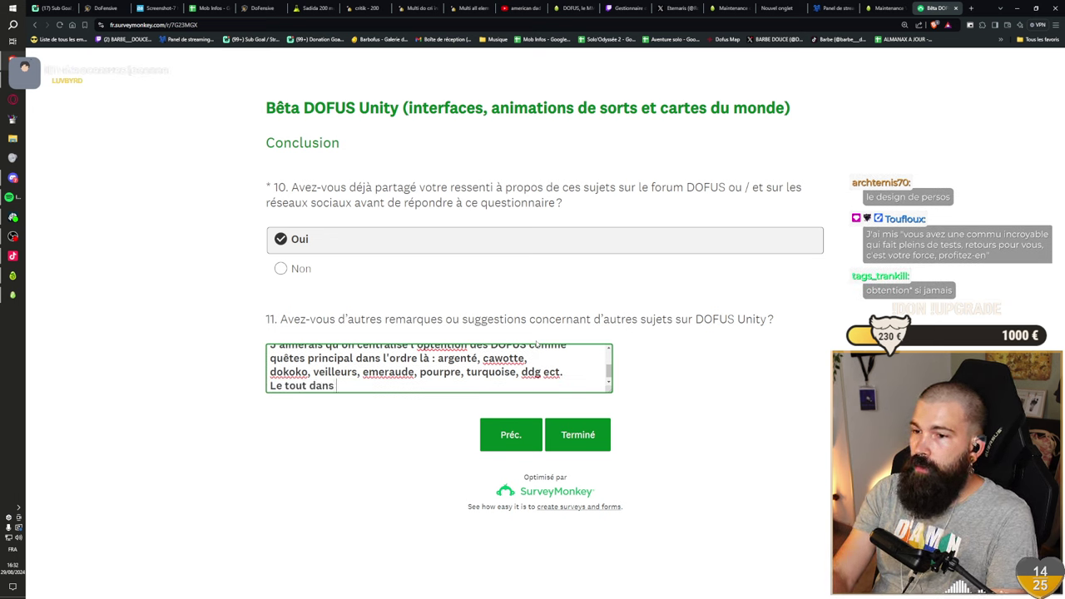
text( une trame principa)
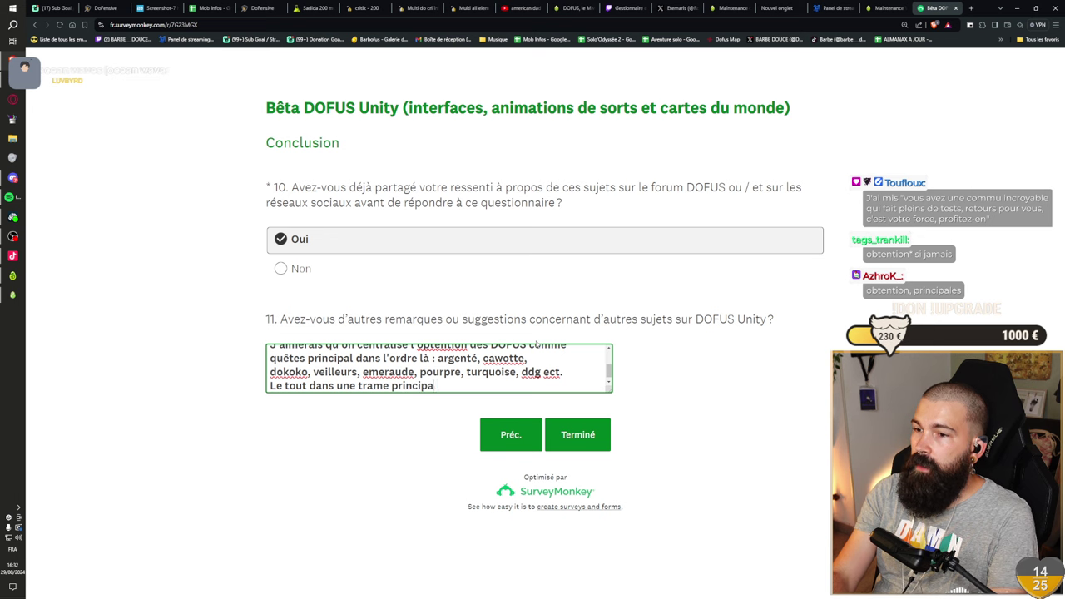
text(l avec une couleurs de c)
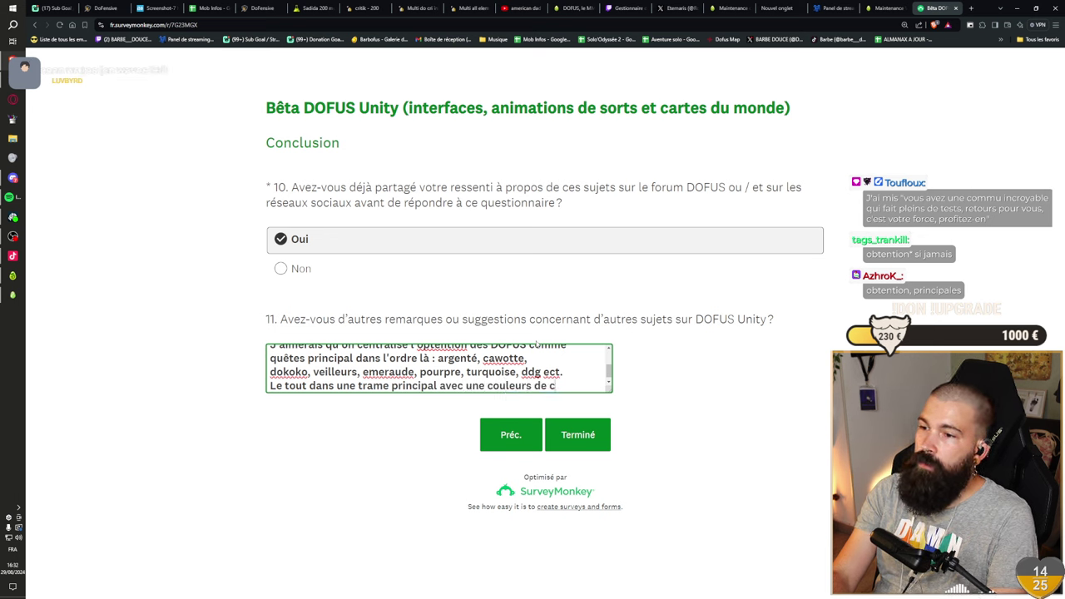
key(BackSpace)
text(quête ou un logo principal)
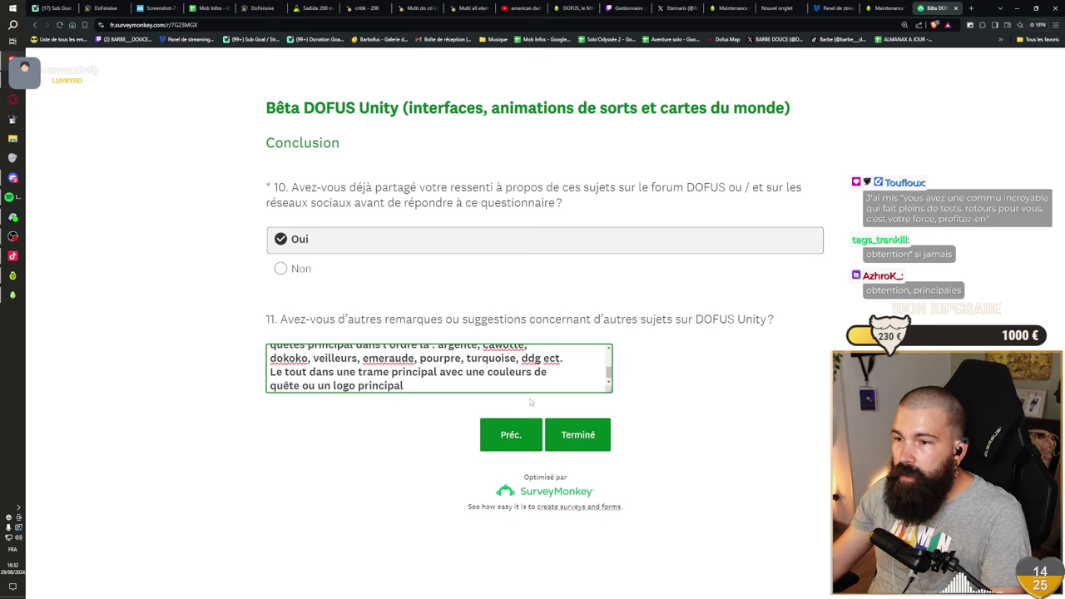
scroll(493, 375, up, 1)
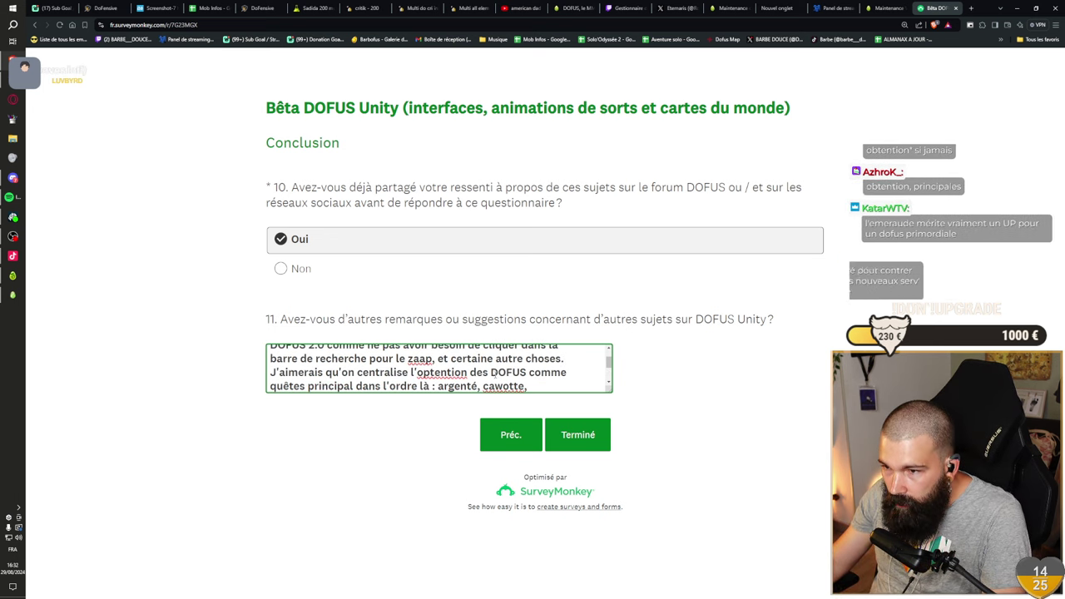
right_click(437, 373)
click(463, 382)
- Finish the sentence about quests standing out for new players, fixing 'principals'
scroll(424, 374, down, 2)
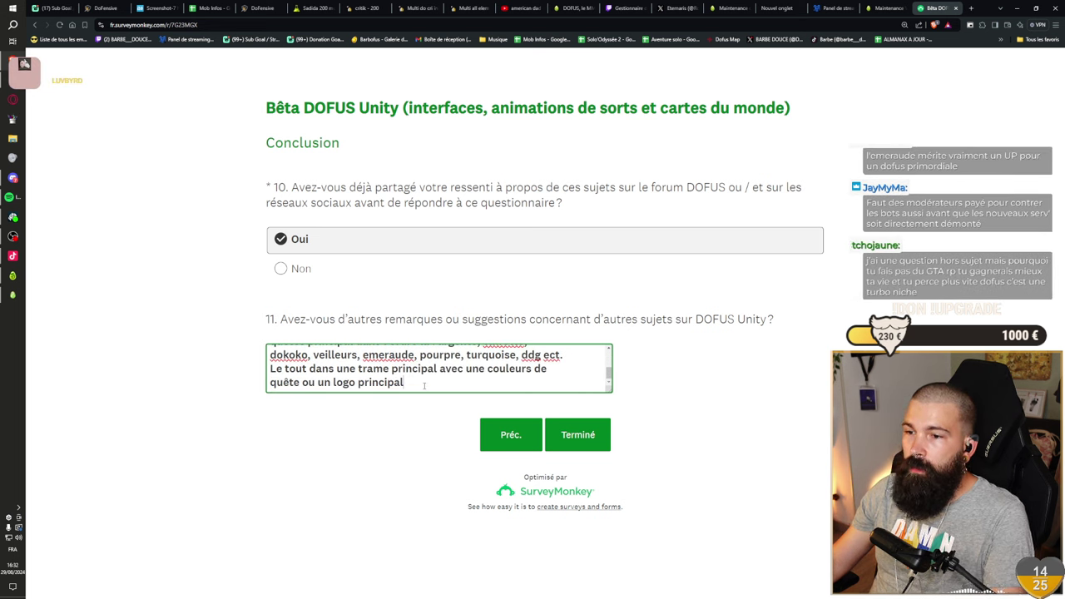
text( b)
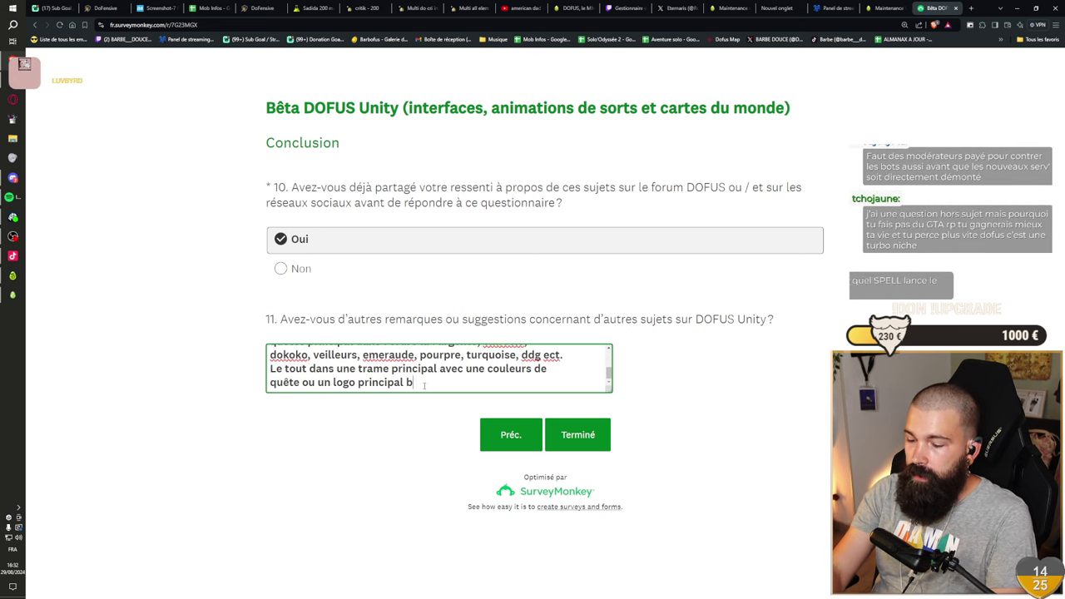
text(ien dista)
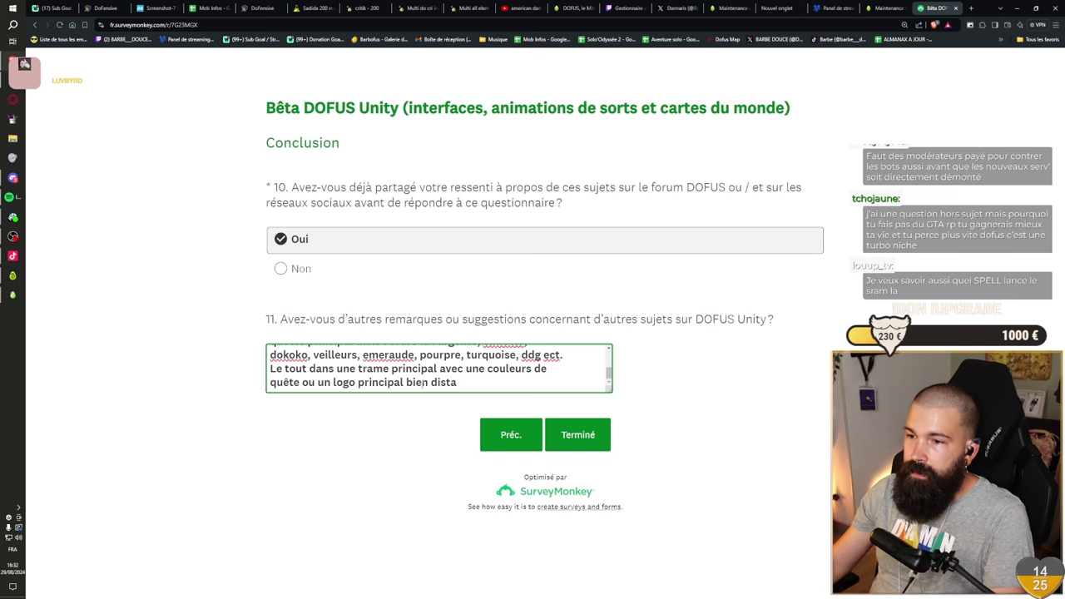
click(409, 383)
text(s)
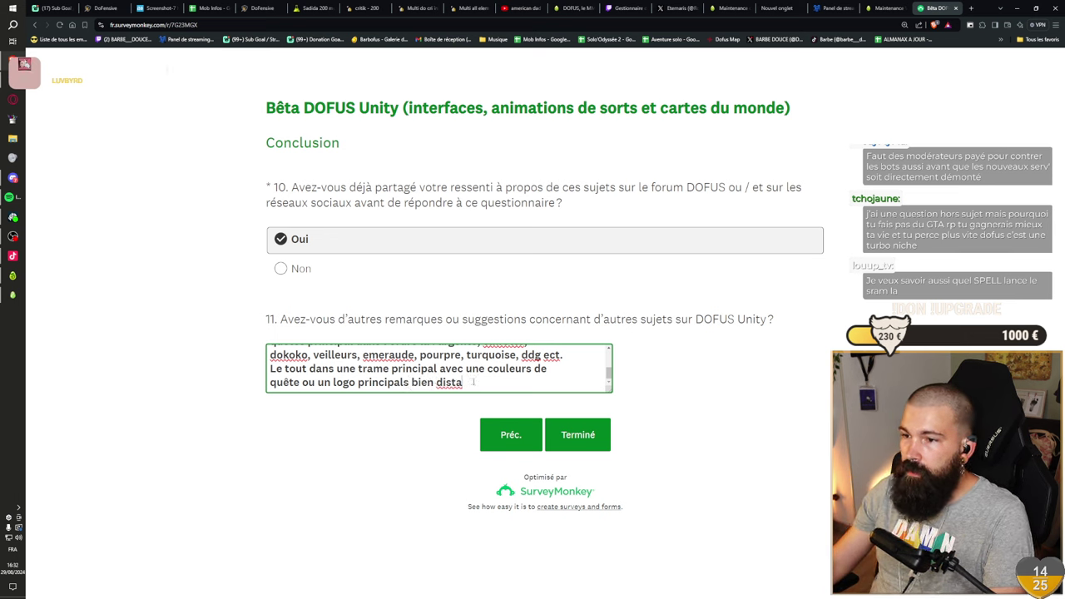
key(BackSpace)
key(BackSpace)
key(BackSpace)
key(BackSpace)
key(BackSpace)
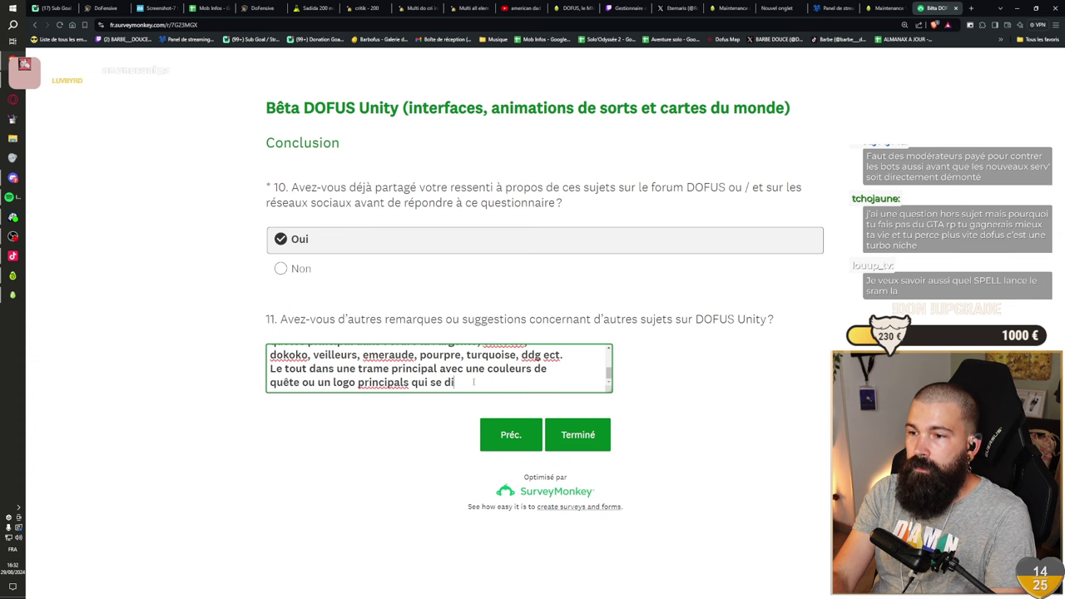
text(nstingue bien po)
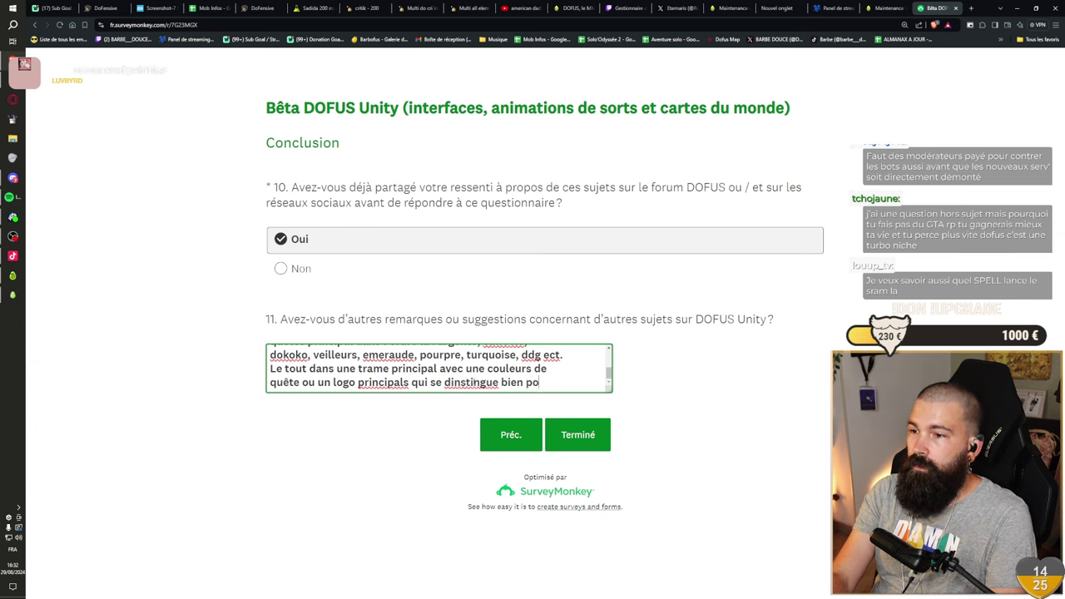
text(ur les nouveau joueurs)
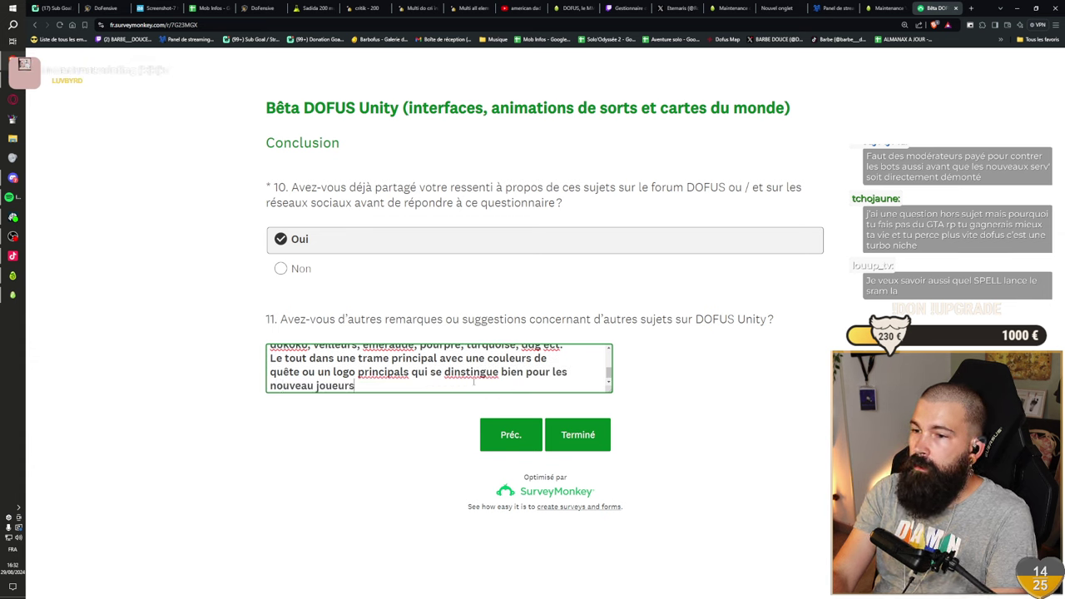
- Correct the remark's last sentence in Reverso and paste it back as '…trame principale… pour les nouveaux joueurs'
drag(474, 381, 274, 355)
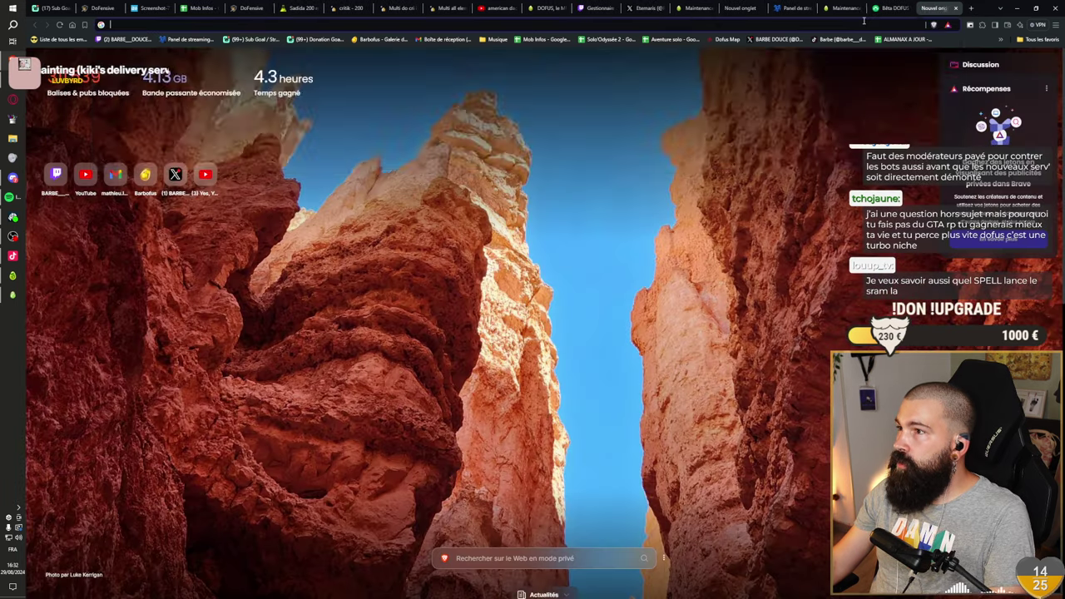
key(ctrl+t)
text(reve)
key(Return)
key(ctrl+v)
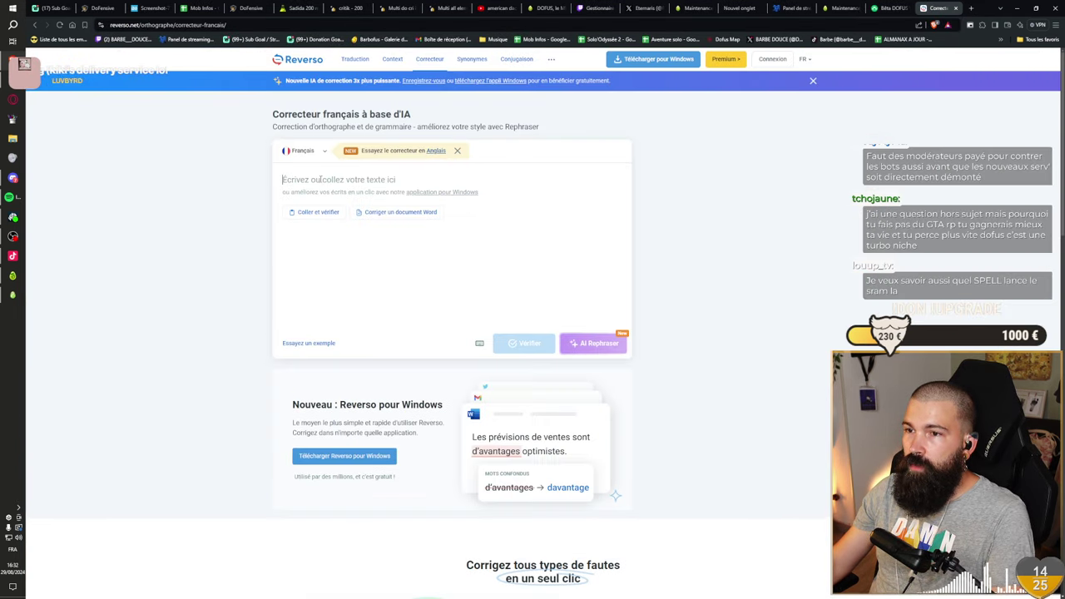
click(523, 343)
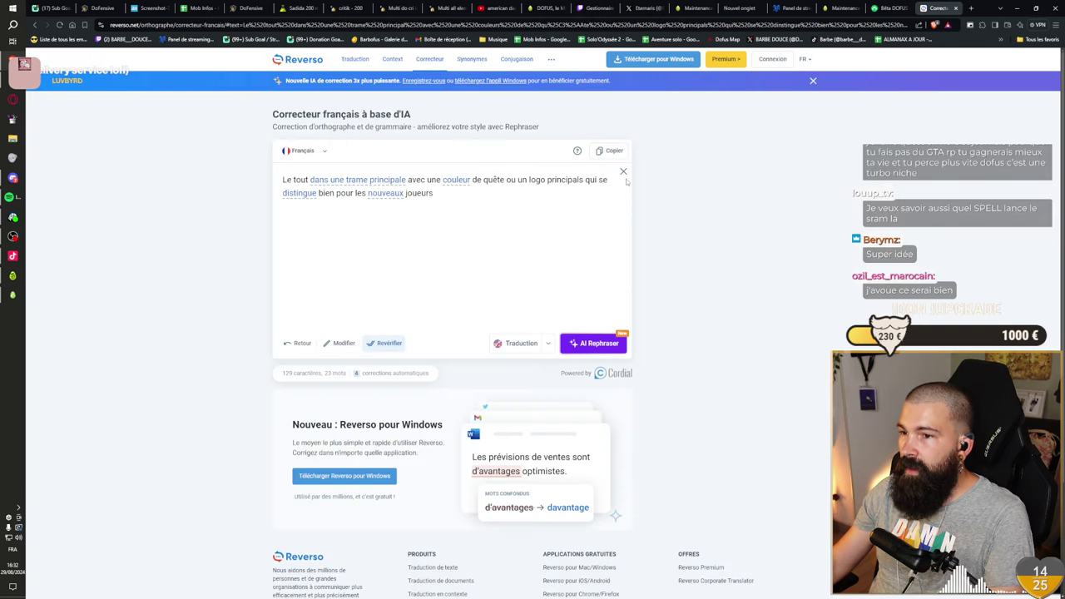
click(611, 151)
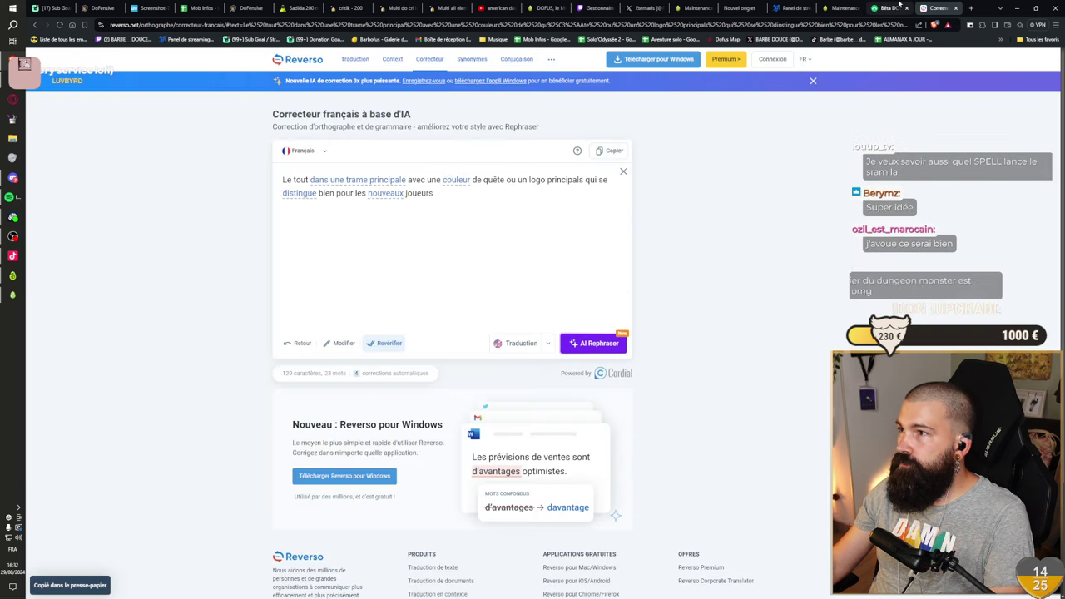
key(ctrl+shift+Tab)
key(ctrl+v)
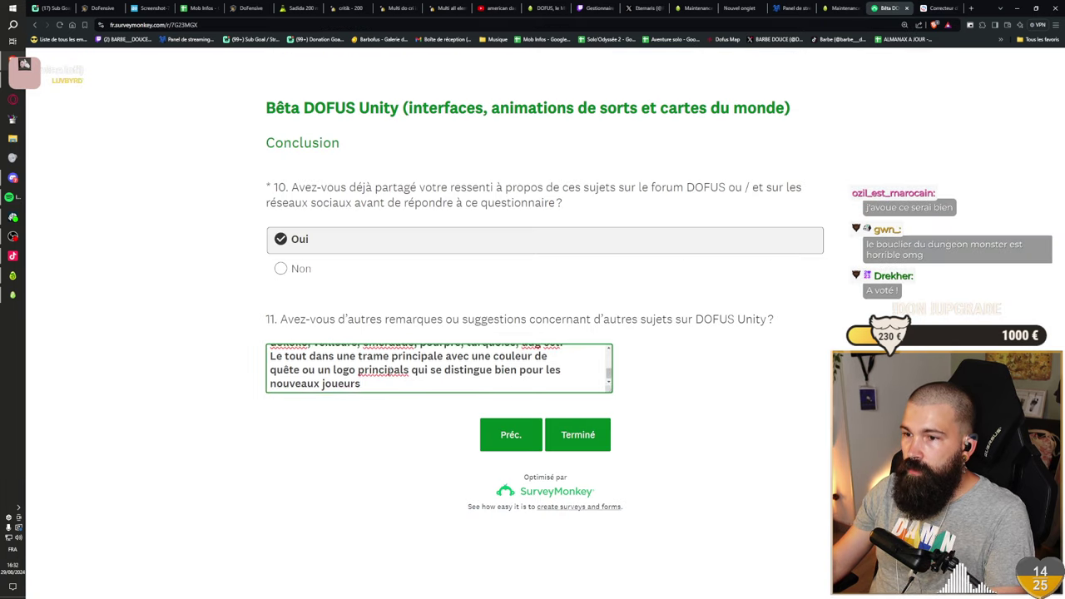
- Run the 'J'aimerais…' DOFUS-centralising sentence through Reverso and copy the corrected wording
drag(566, 383, 270, 355)
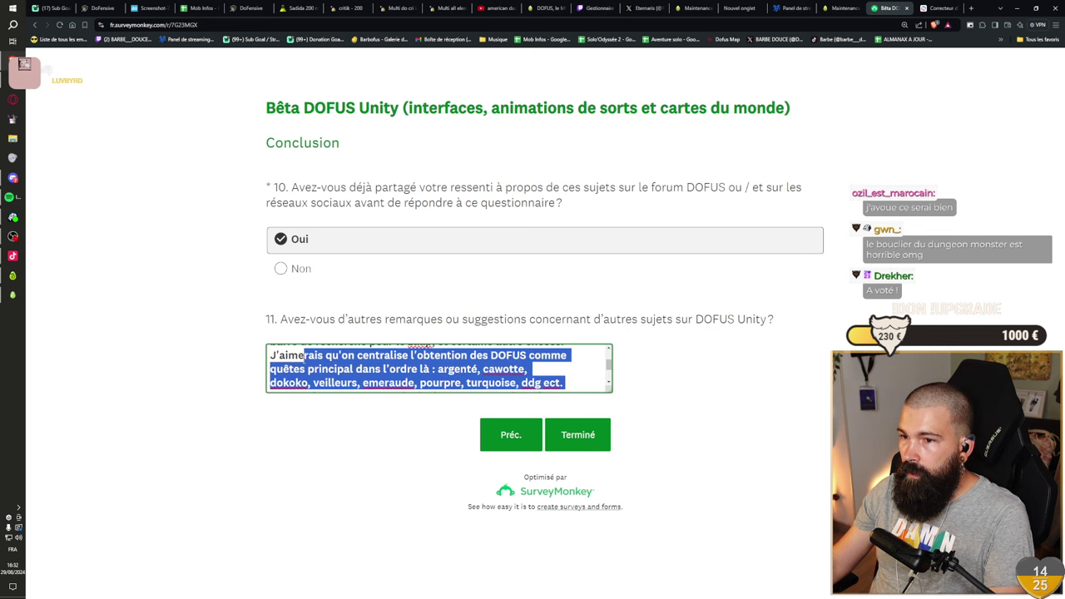
click(945, 7)
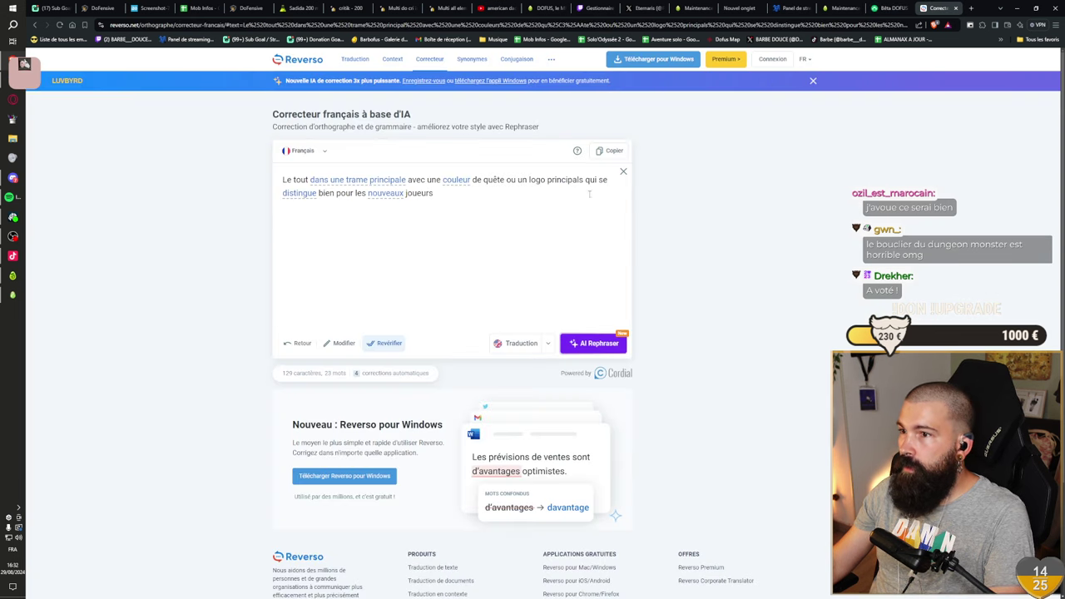
click(623, 173)
text(J'aimerais qu'on centralise l'obtention des DOFUS comme quêtes principal dans l'ordre là : argenté, cawotte, dokoko, veilleurs, emeraude, pourpre, turquoise, ddg ect.)
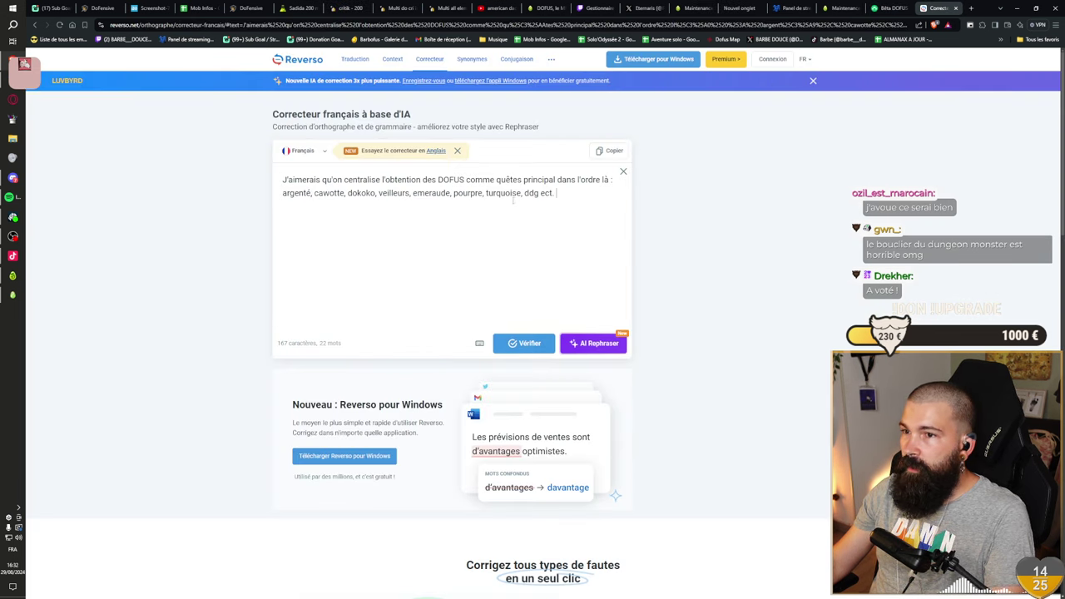
click(523, 343)
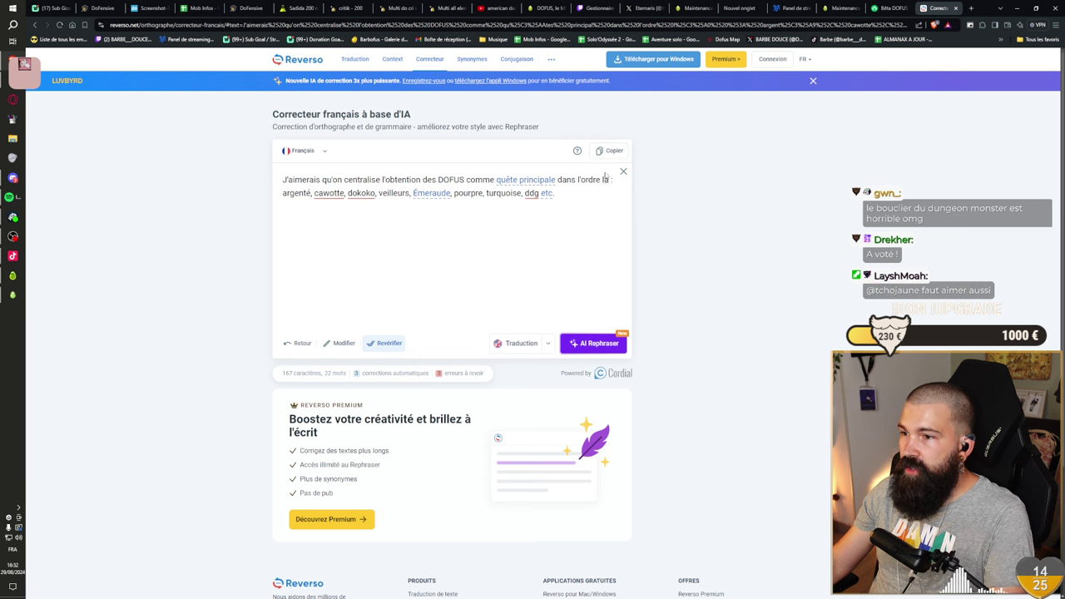
click(609, 149)
key(ctrl+shift+Tab)
- Paste the corrected DOFUS-centralising sentence into question 11 and review the full remark
key(ctrl+v)
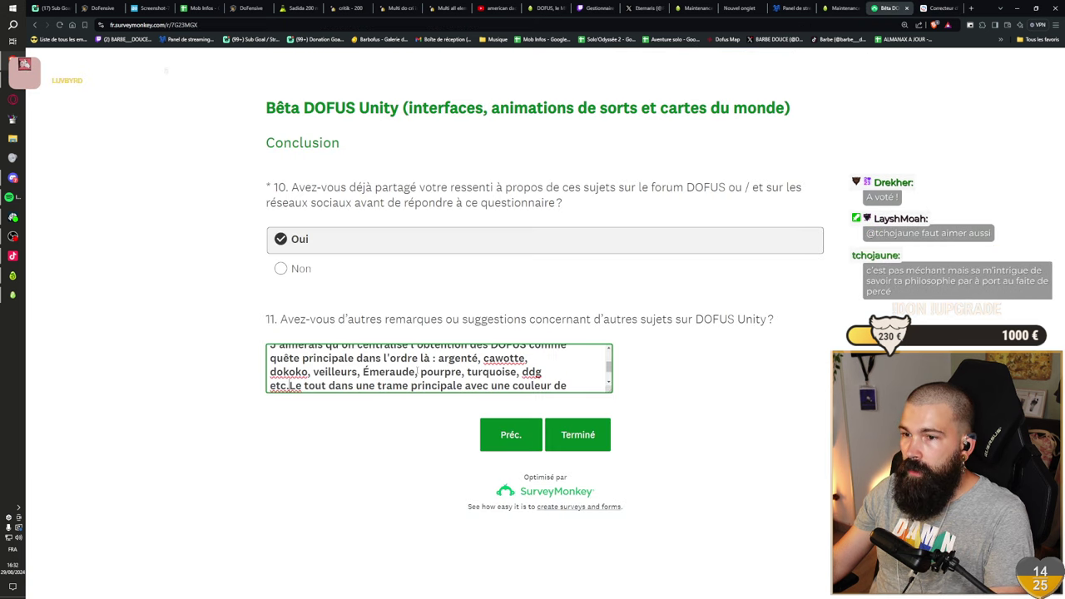
scroll(438, 367, up, 2)
scroll(439, 367, down, 2)
scroll(439, 368, down, 2)
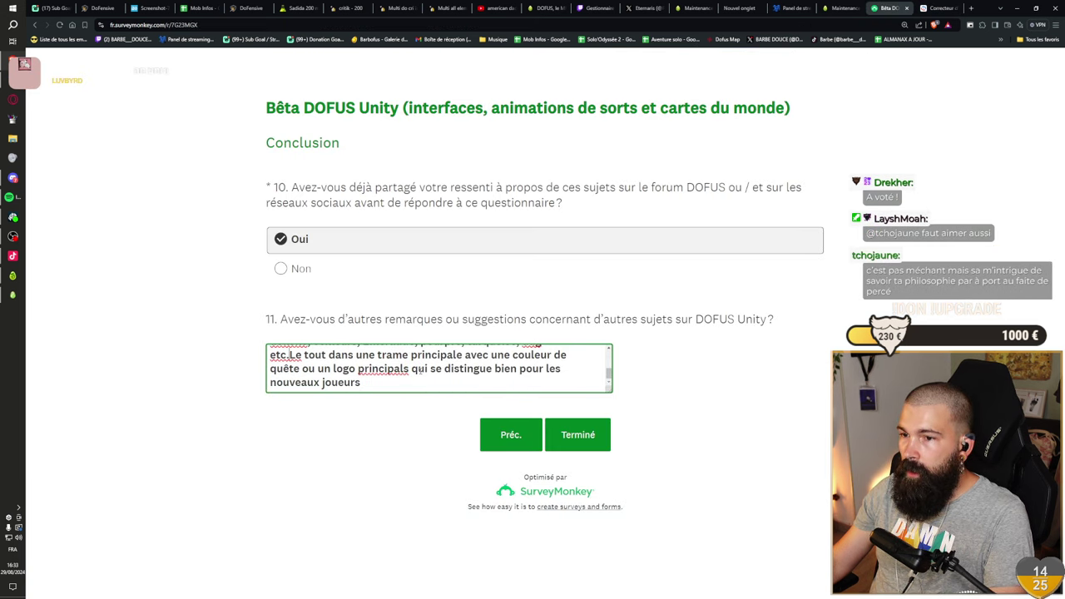
scroll(438, 367, up, 2)
scroll(420, 368, down, 1)
scroll(420, 369, up, 1)
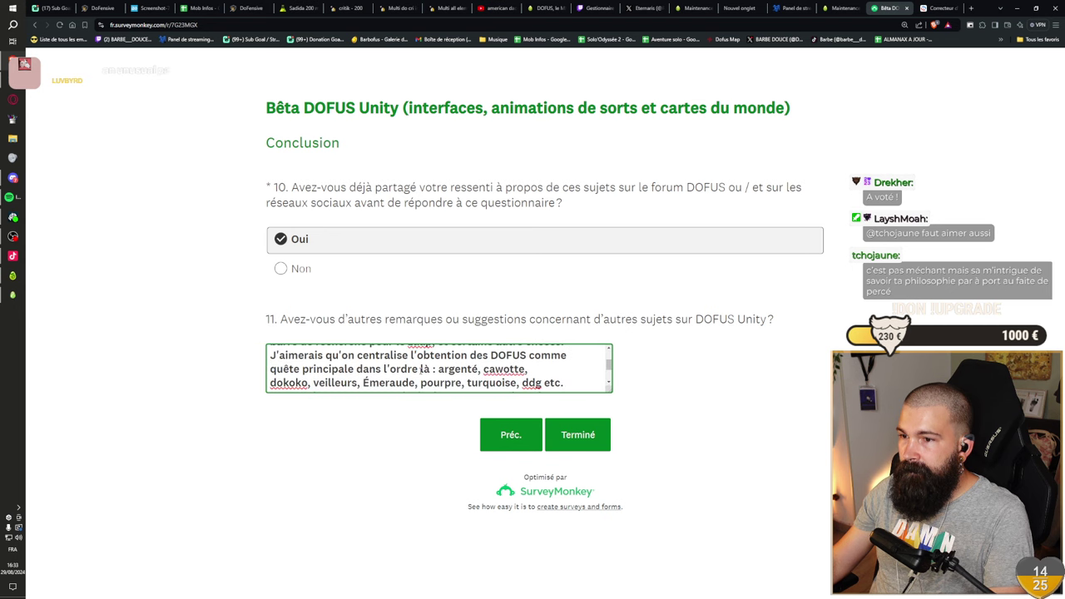
scroll(422, 368, up, 1)
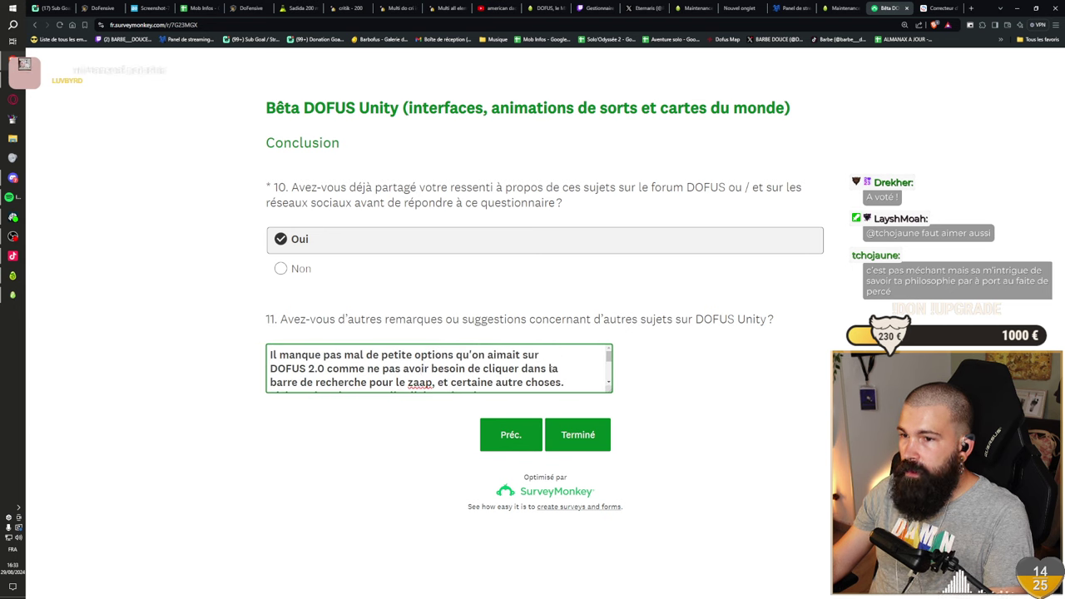
- Submit the completed Dofus Unity beta survey with Terminé
scroll(439, 368, down, 2)
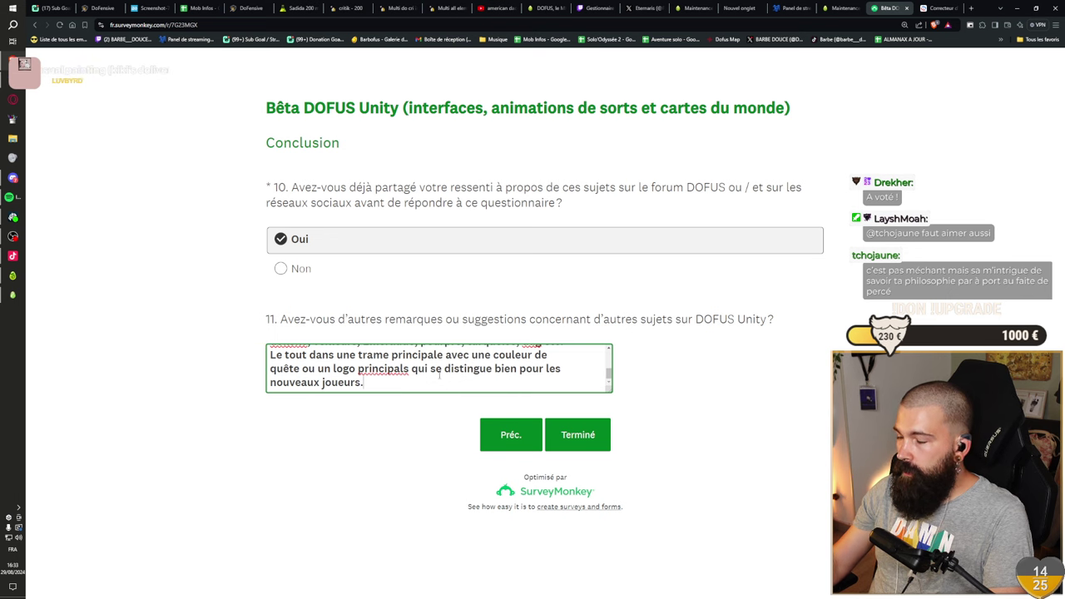
click(575, 436)
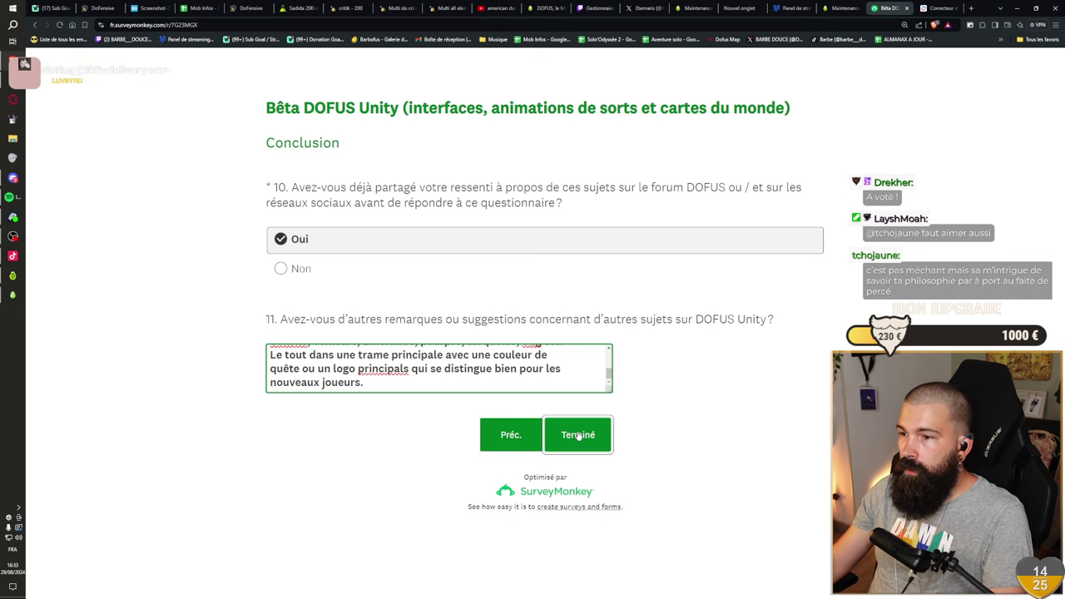
click(578, 436)
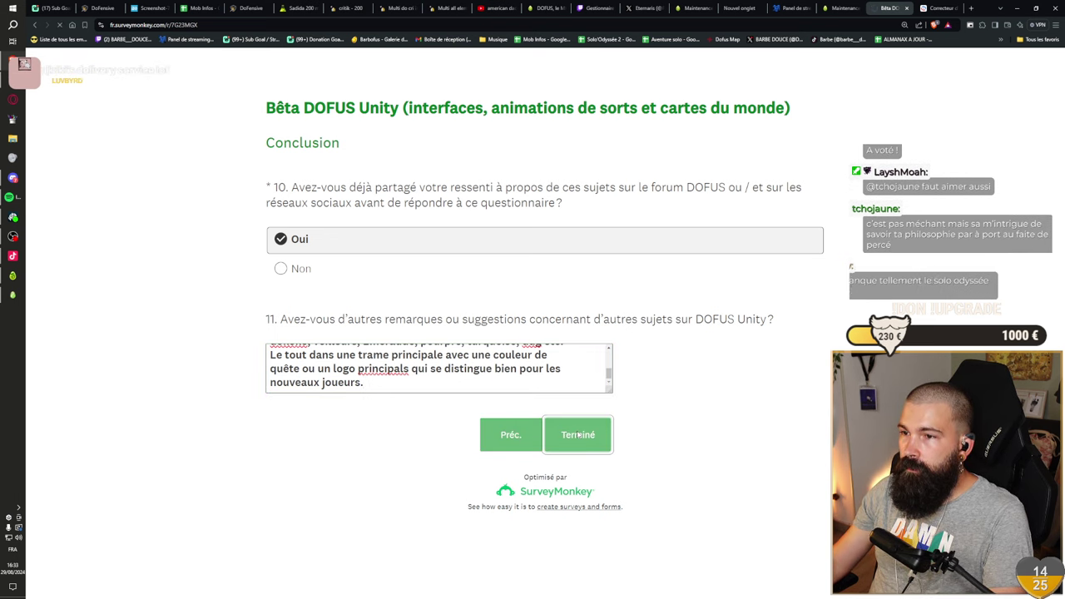